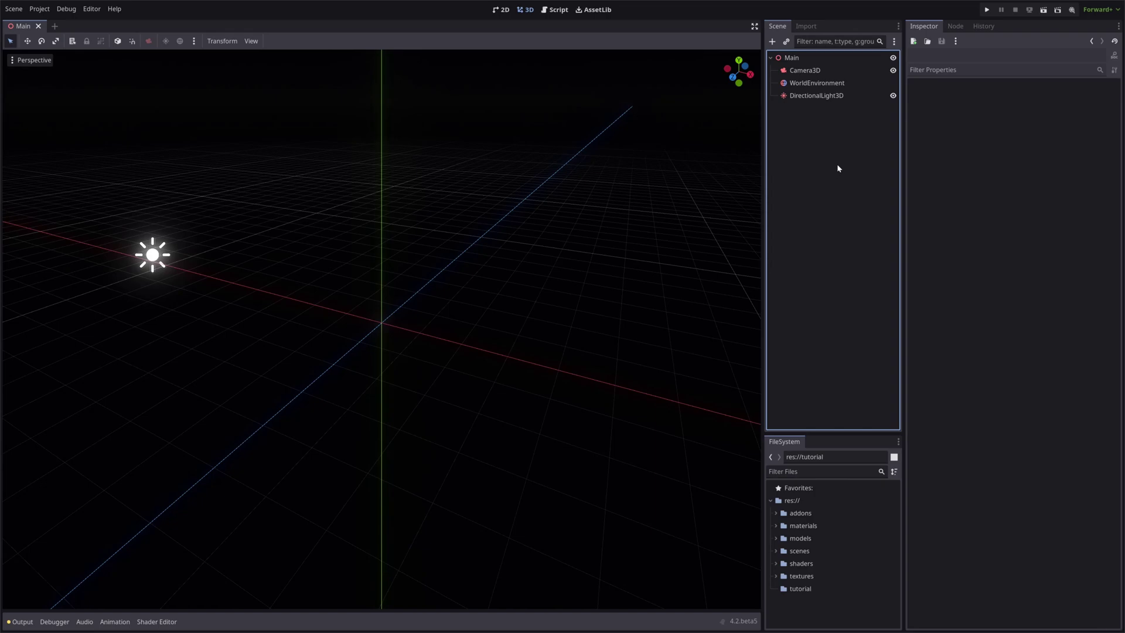
Add a GPUParticles3D node as a child of the Main node.
{"action": "left_click", "coordinate": [813, 83]}
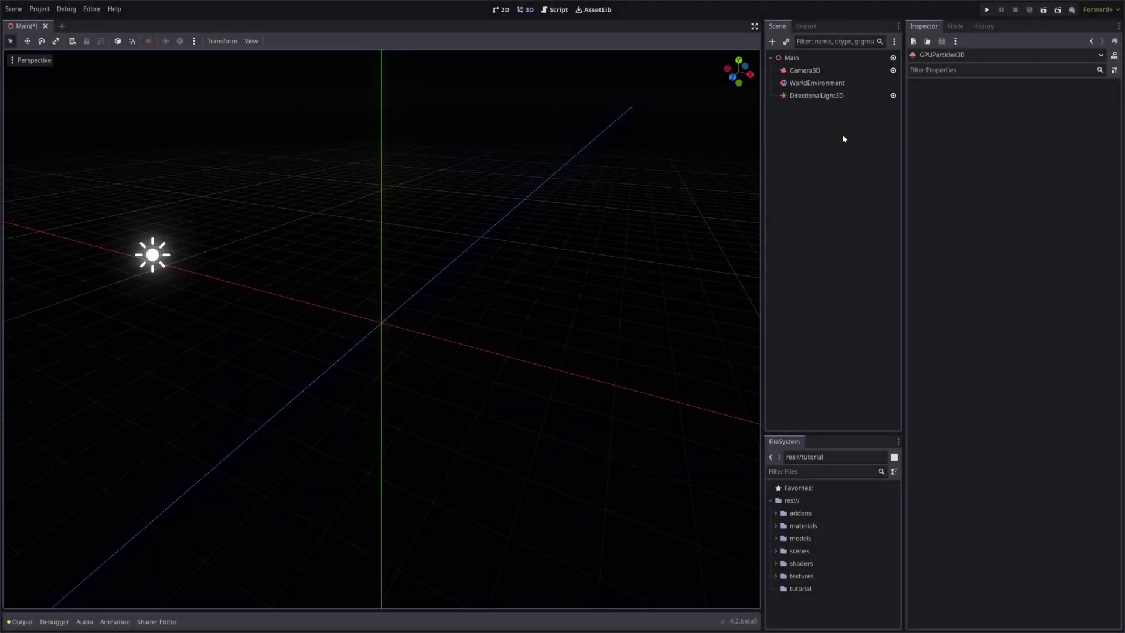
{"action": "left_click", "coordinate": [842, 135]}
{"action": "key", "text": "ctrl+a"}
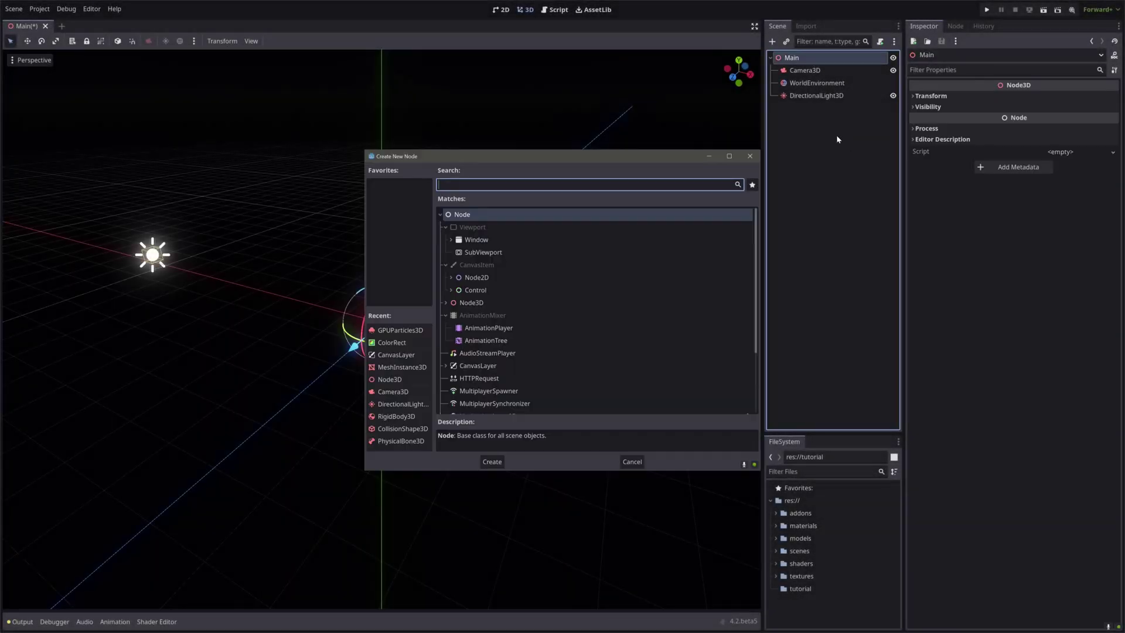
{"action": "type", "text": "part"}
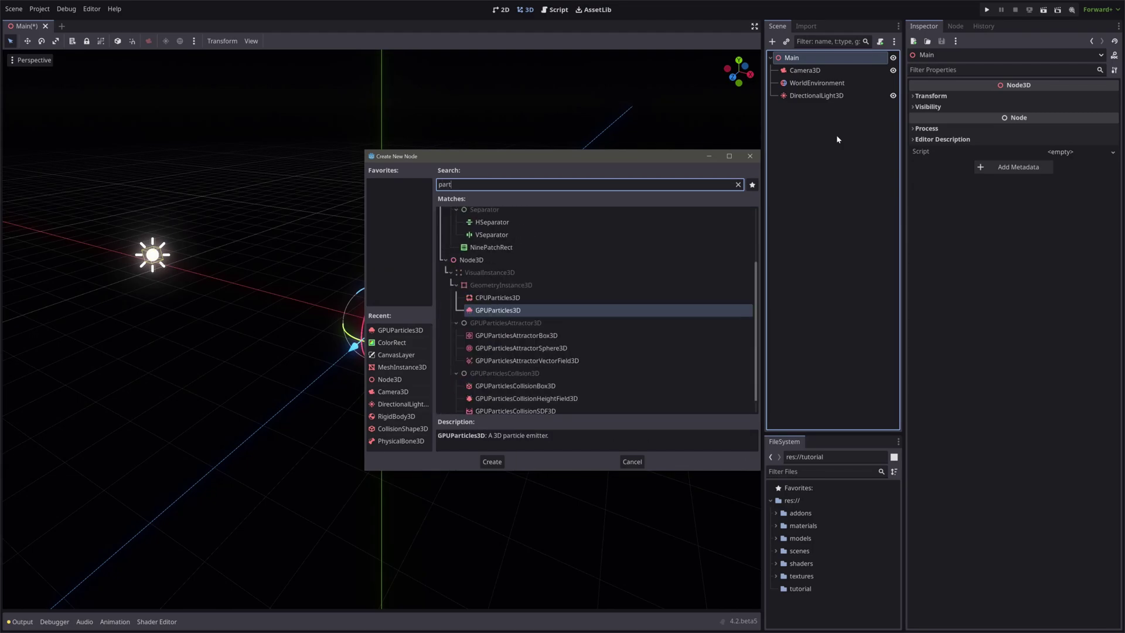
{"action": "left_click", "coordinate": [495, 462]}
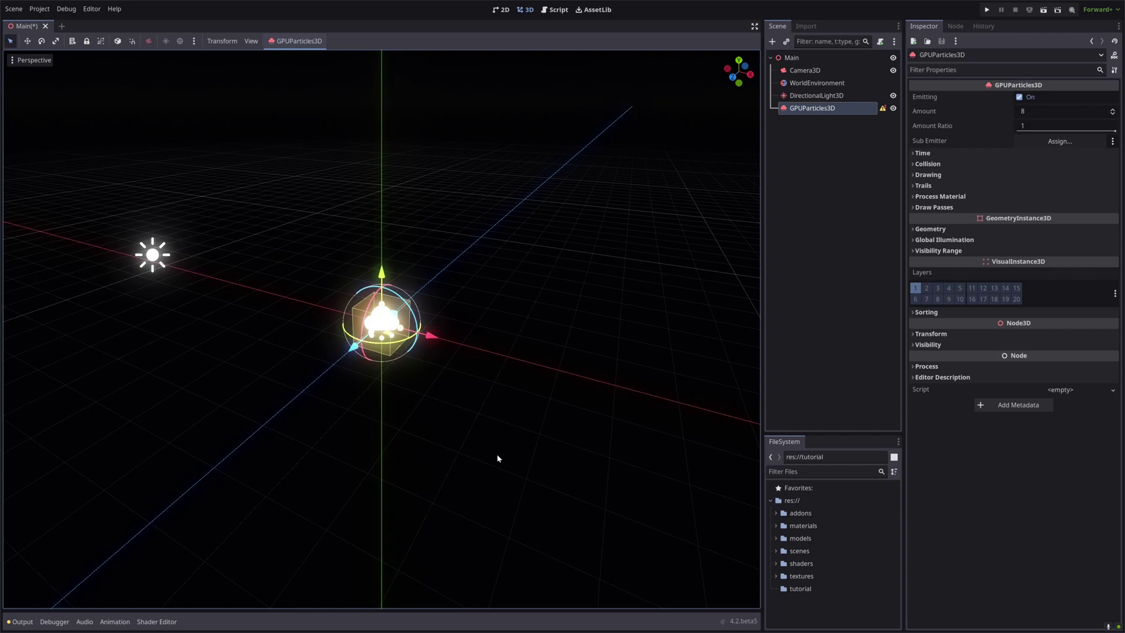
Rename the GPUParticles3D node to RocketParticles.
{"action": "left_click", "coordinate": [811, 111]}
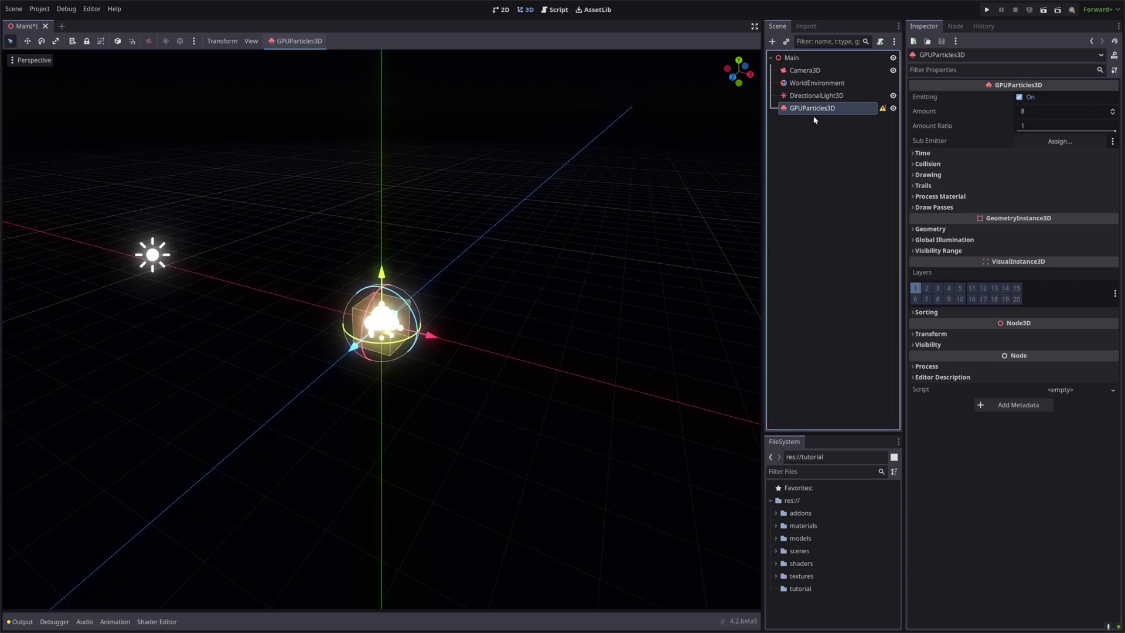
{"action": "key", "text": "F2"}
{"action": "type", "text": "RocketParticles"}
{"action": "key", "text": "Return"}
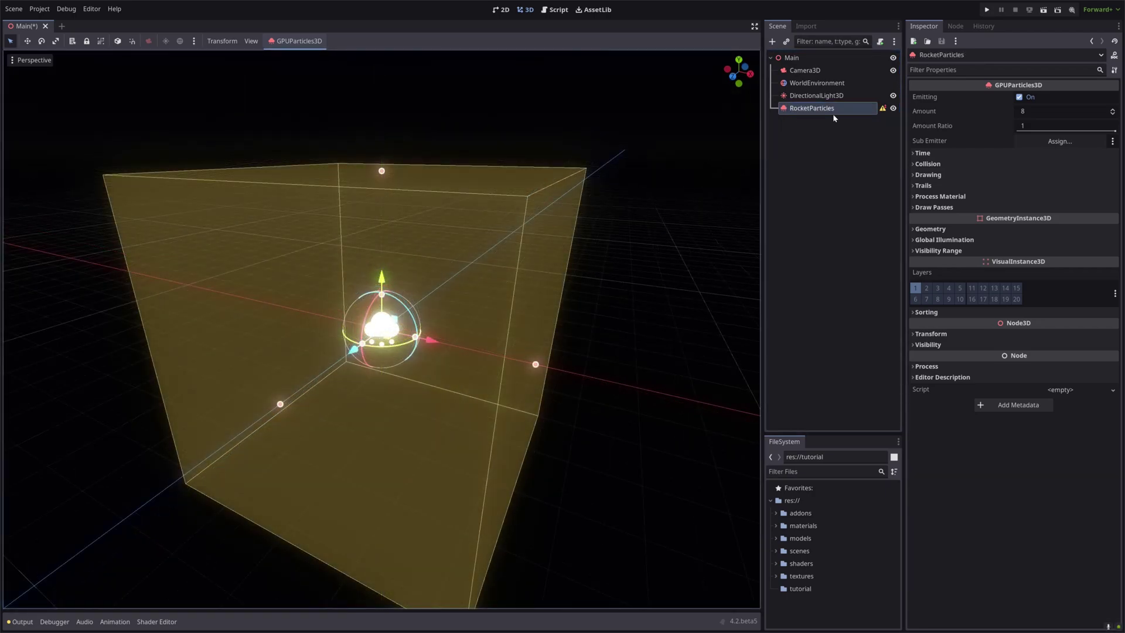
Review the RocketParticles configuration warning, then assign a new RibbonTrailMesh to draw pass 1 and expand its properties.
{"action": "left_click", "coordinate": [882, 109]}
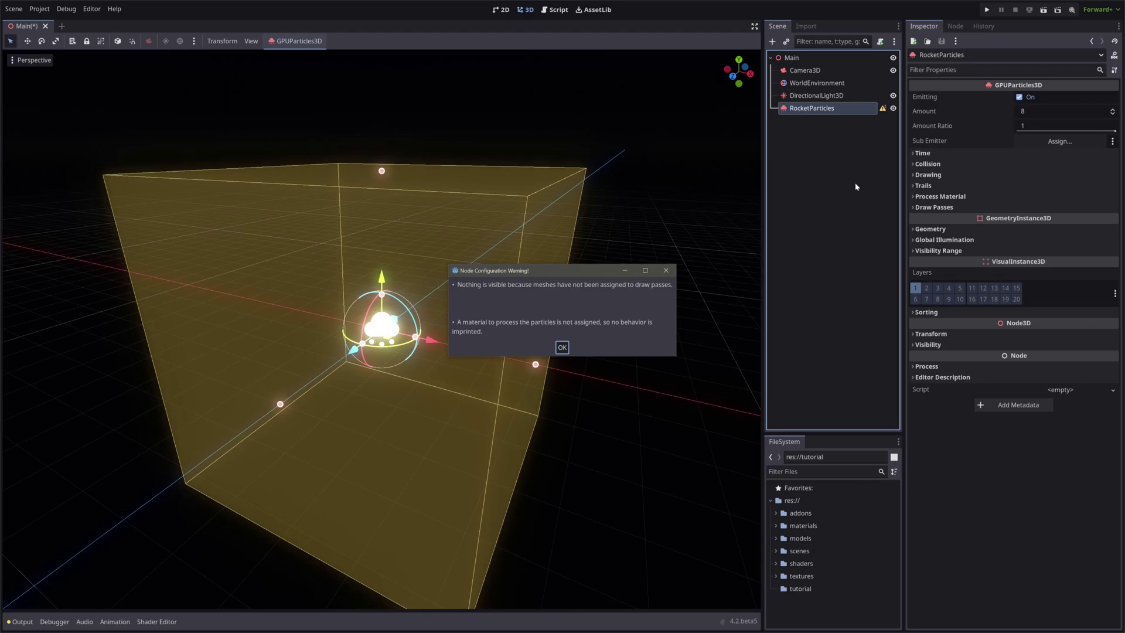
{"action": "left_click", "coordinate": [563, 347]}
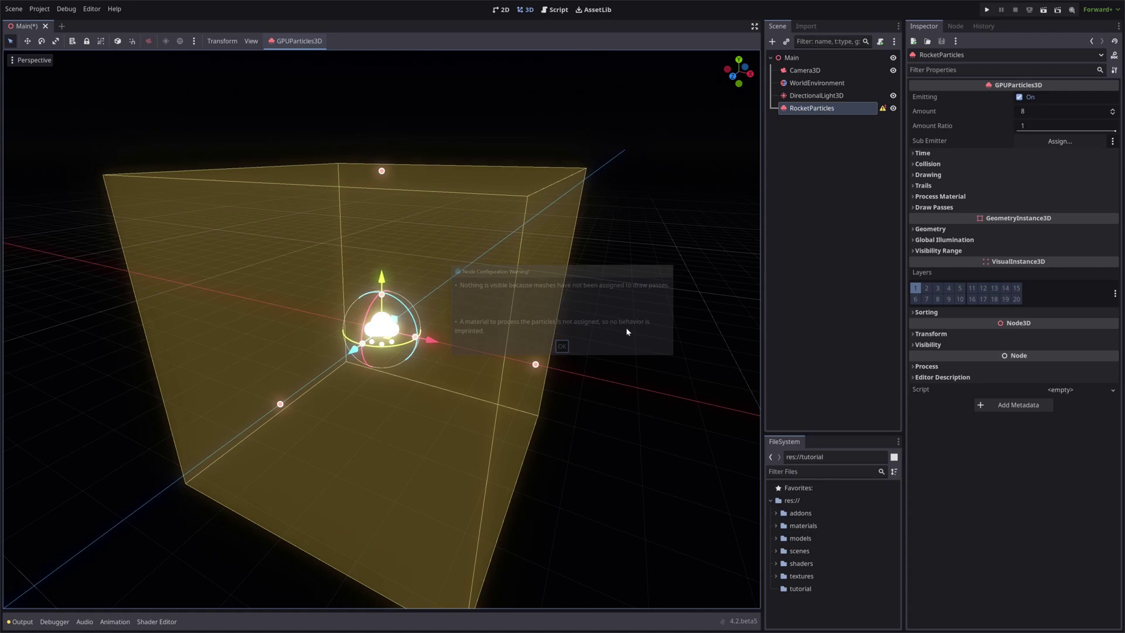
{"action": "left_click", "coordinate": [805, 270]}
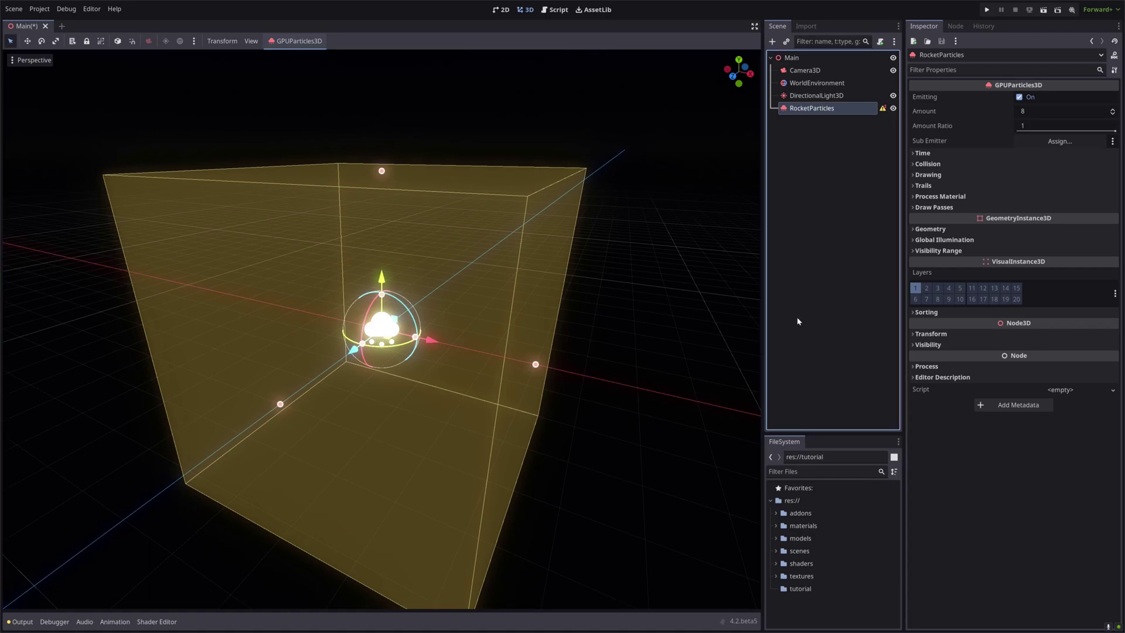
{"action": "left_click", "coordinate": [945, 208]}
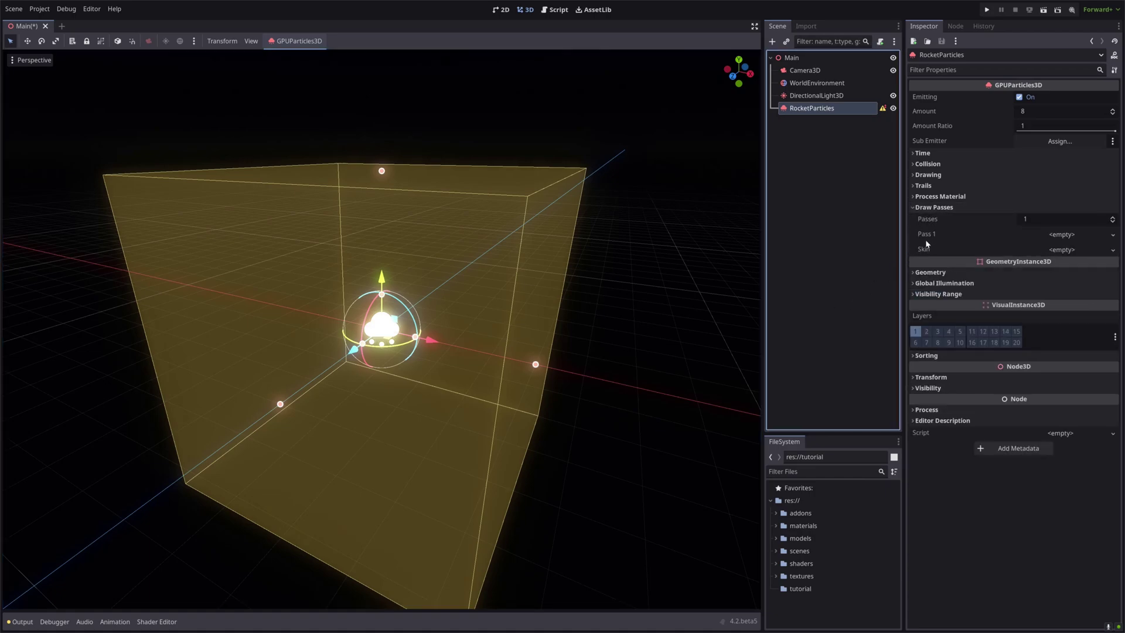
{"action": "left_click", "coordinate": [1113, 234]}
{"action": "left_click", "coordinate": [1070, 413]}
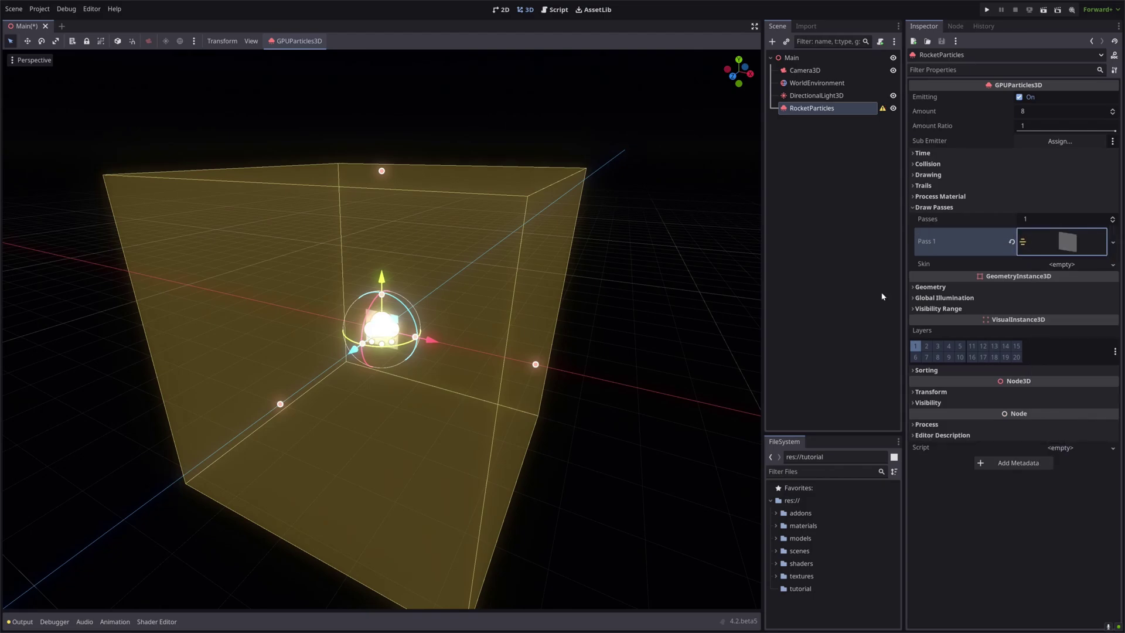
{"action": "left_click", "coordinate": [1065, 245]}
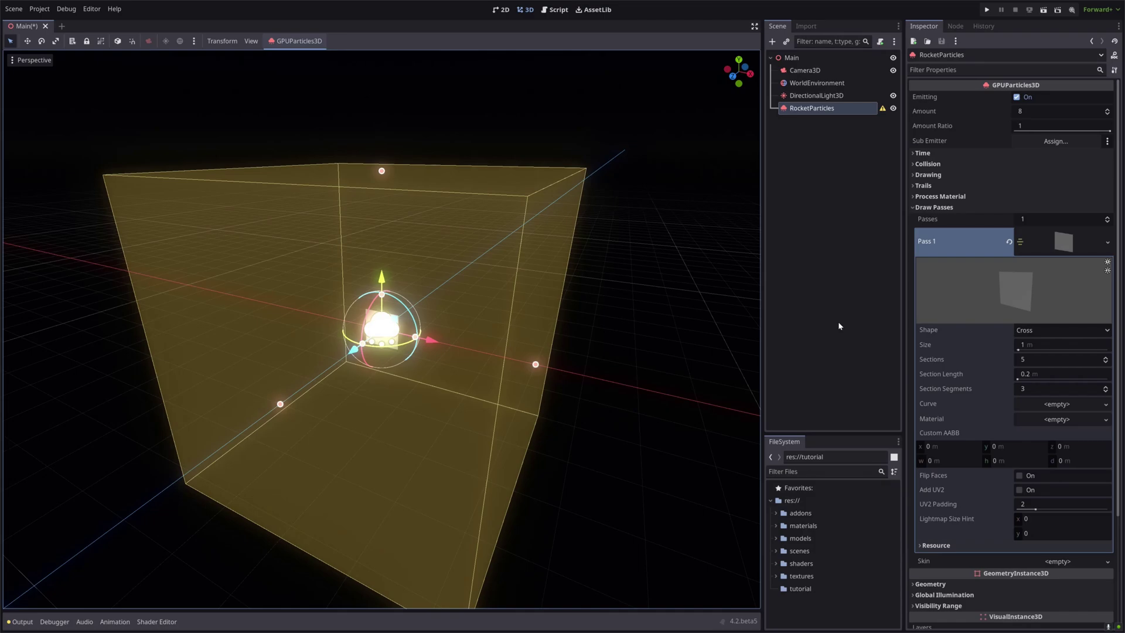
Create a StandardMaterial3D resource in the tutorial folder and save it as fireworks.material.
{"action": "right_click", "coordinate": [815, 588]}
{"action": "mouse_move", "coordinate": [884, 449]}
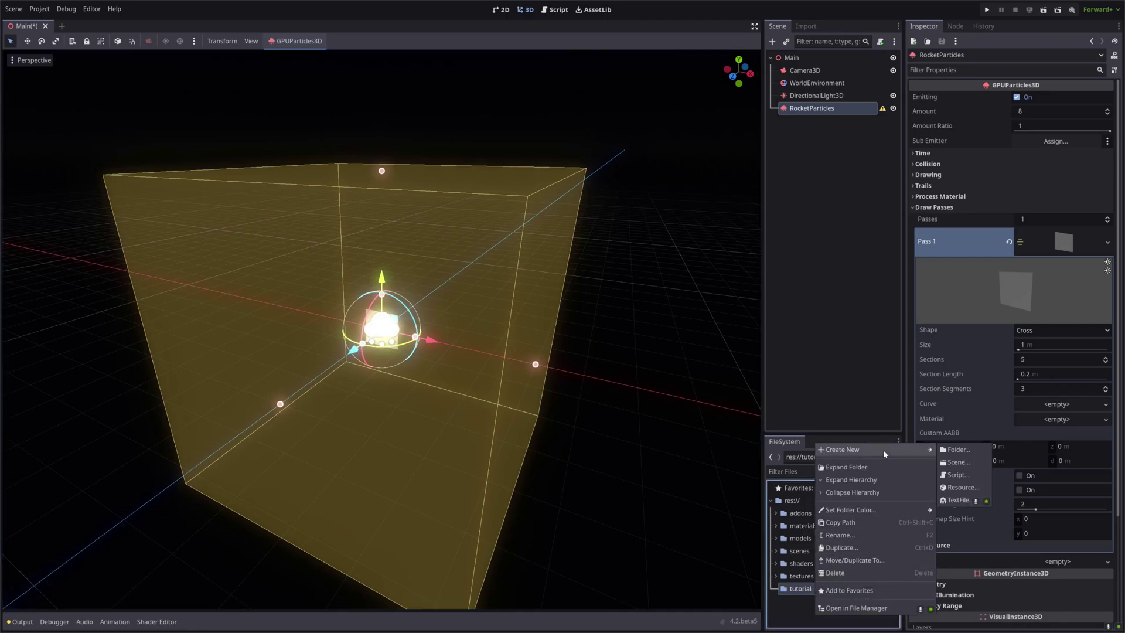
{"action": "left_click", "coordinate": [967, 490]}
{"action": "type", "text": "sta"}
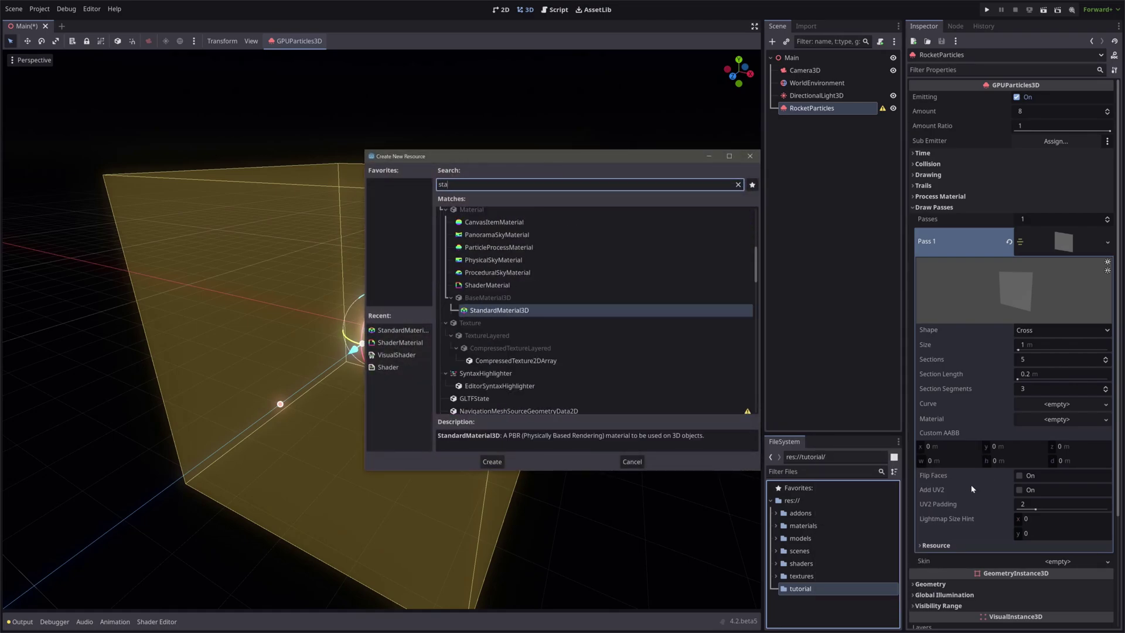
{"action": "key", "text": "Return"}
{"action": "type", "text": "fireworks.tres"}
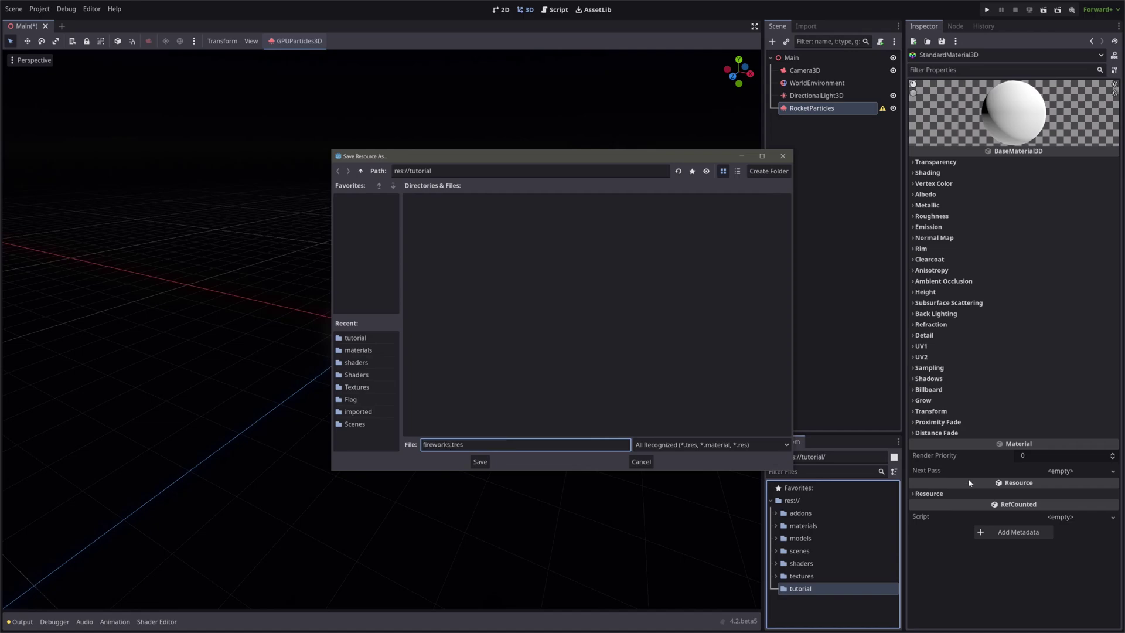
{"action": "left_click", "coordinate": [692, 445]}
{"action": "left_click", "coordinate": [695, 487]}
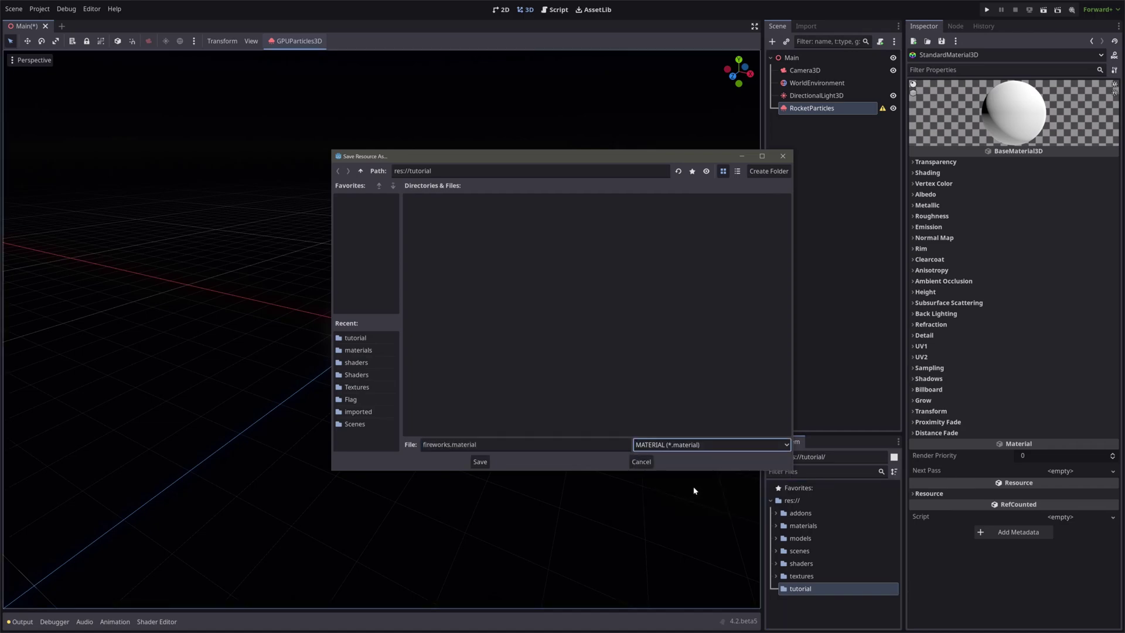
{"action": "left_click", "coordinate": [479, 462]}
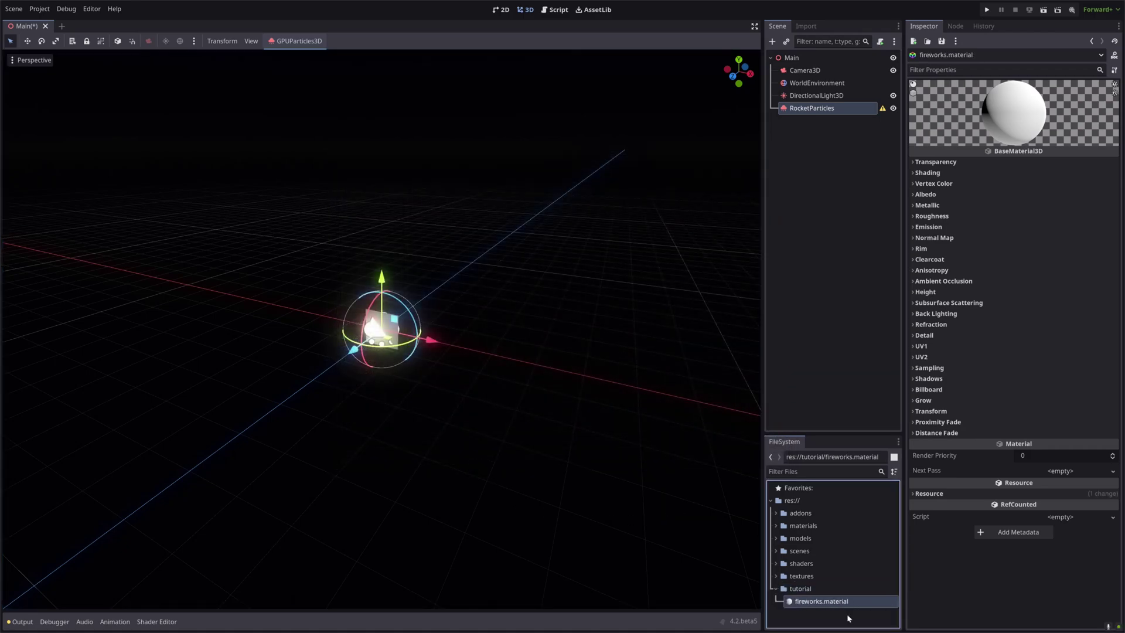
Set the fireworks material's transparency to Alpha, blend mode to Add and cull mode to Disabled.
{"action": "left_click", "coordinate": [975, 159]}
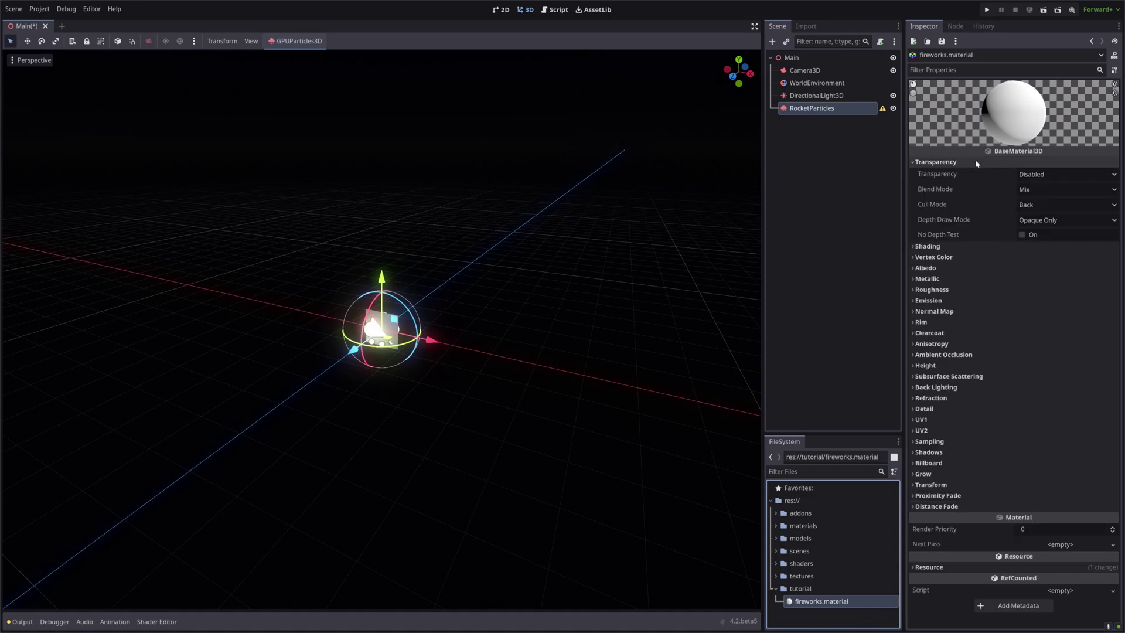
{"action": "left_click", "coordinate": [1045, 175]}
{"action": "left_click", "coordinate": [1049, 200]}
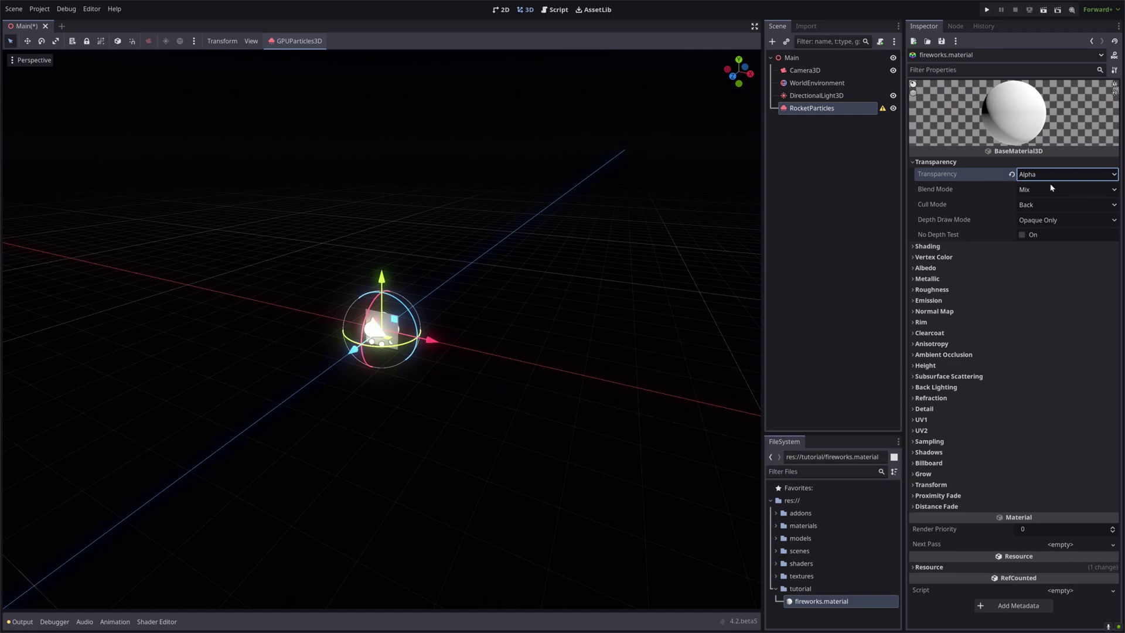
{"action": "left_click", "coordinate": [1052, 189]}
{"action": "left_click", "coordinate": [1043, 218]}
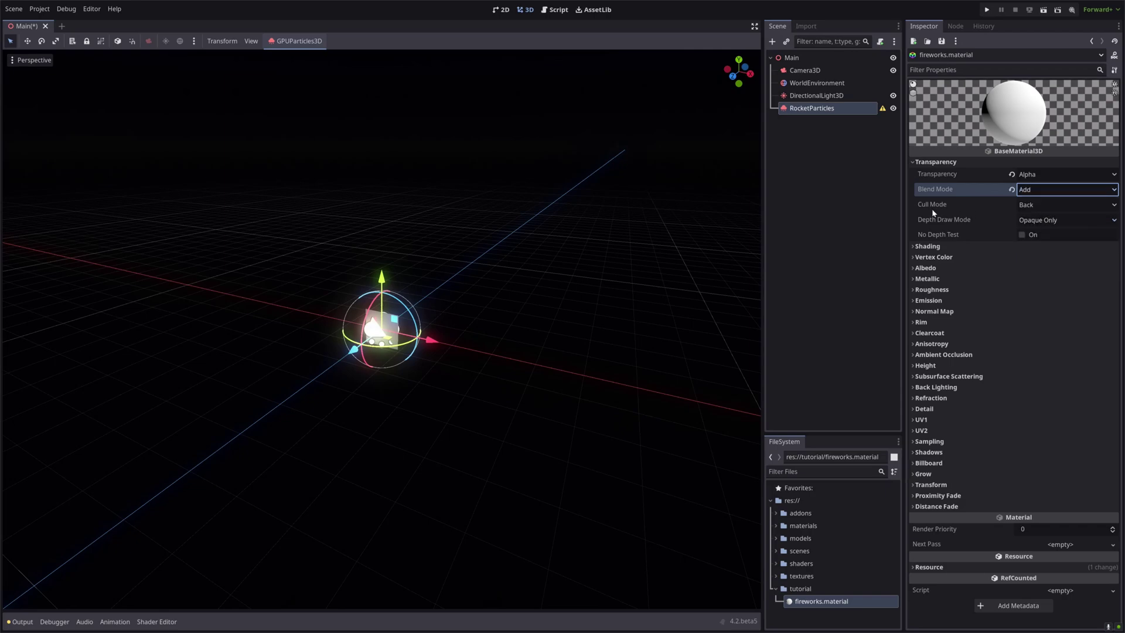
{"action": "left_click", "coordinate": [1024, 205]}
{"action": "left_click", "coordinate": [1047, 240]}
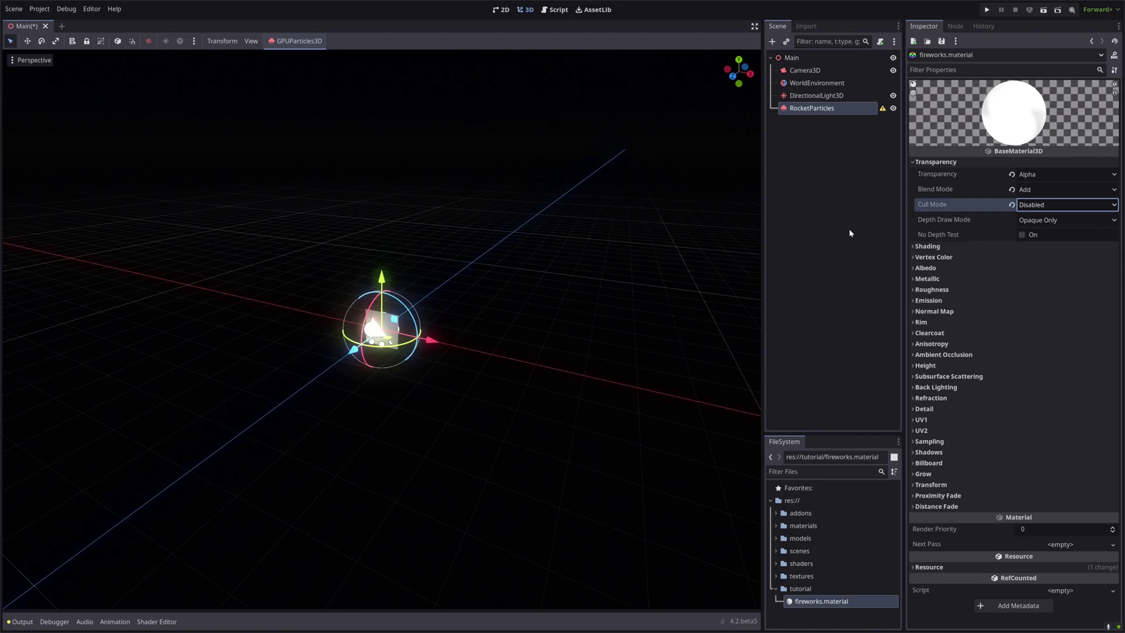
Set the fireworks material's shading mode to Unshaded and enable Use as Albedo and Is sRGB for vertex color.
{"action": "left_click", "coordinate": [949, 248]}
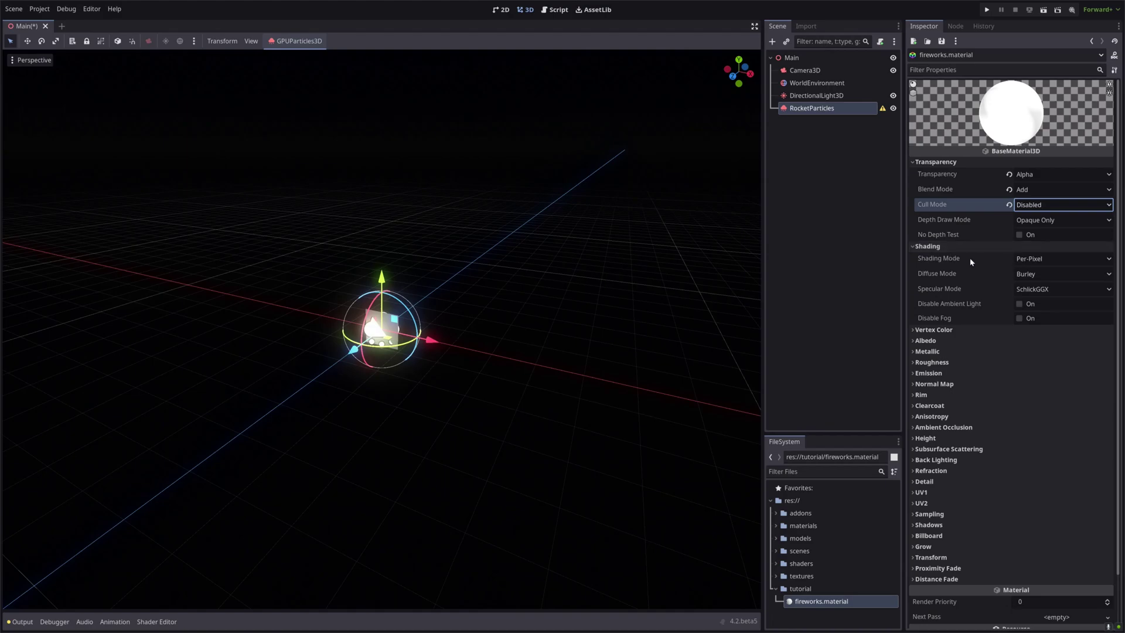
{"action": "left_click", "coordinate": [1035, 259]}
{"action": "left_click", "coordinate": [1043, 273]}
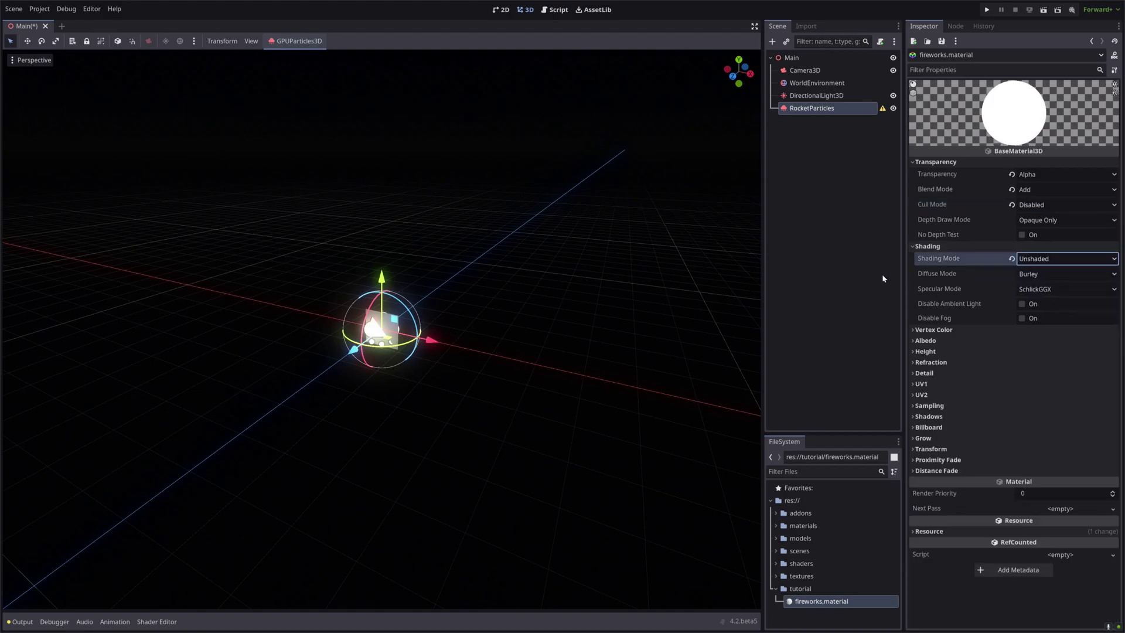
{"action": "left_click", "coordinate": [943, 329]}
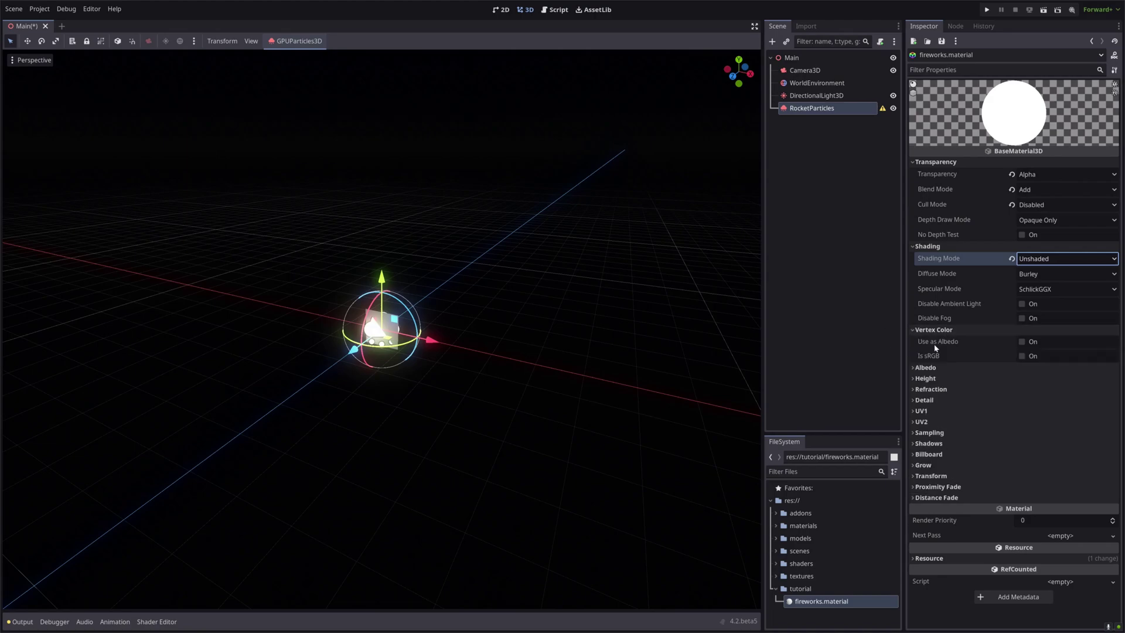
{"action": "left_click", "coordinate": [1022, 342]}
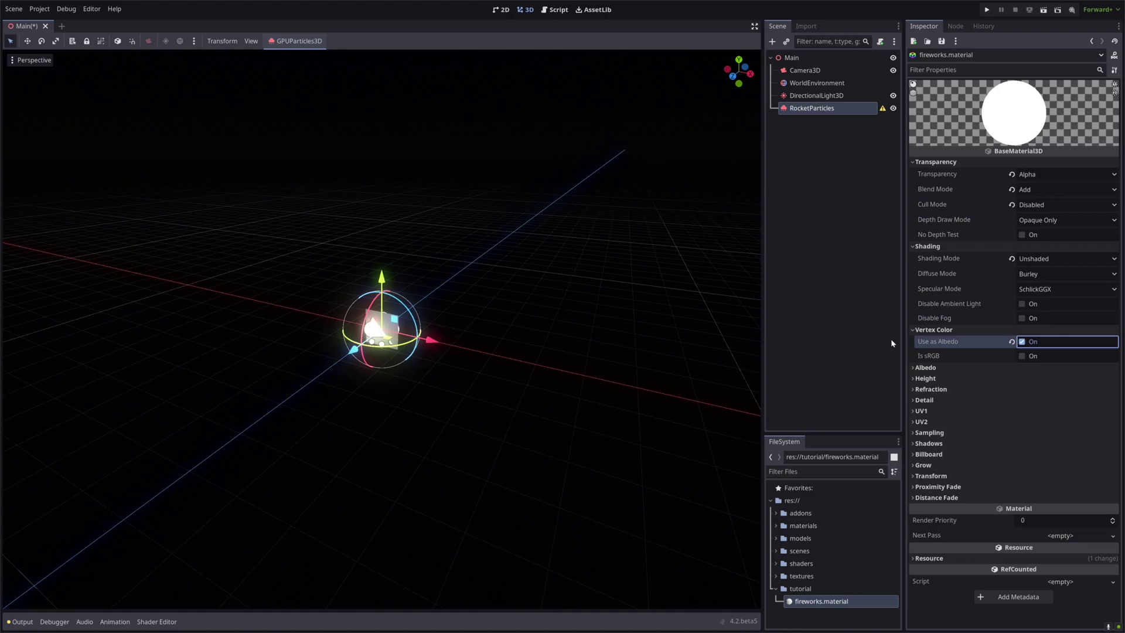
{"action": "left_click", "coordinate": [1021, 356]}
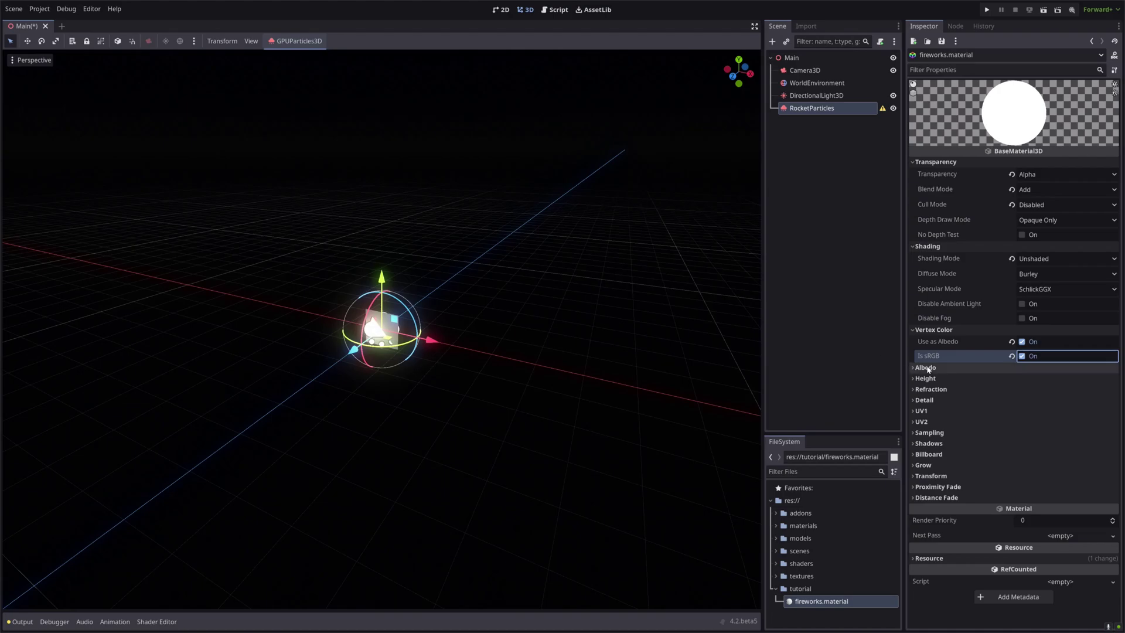
Assign a new GradientTexture2D as the fireworks material's albedo texture and expand its properties.
{"action": "left_click", "coordinate": [984, 368]}
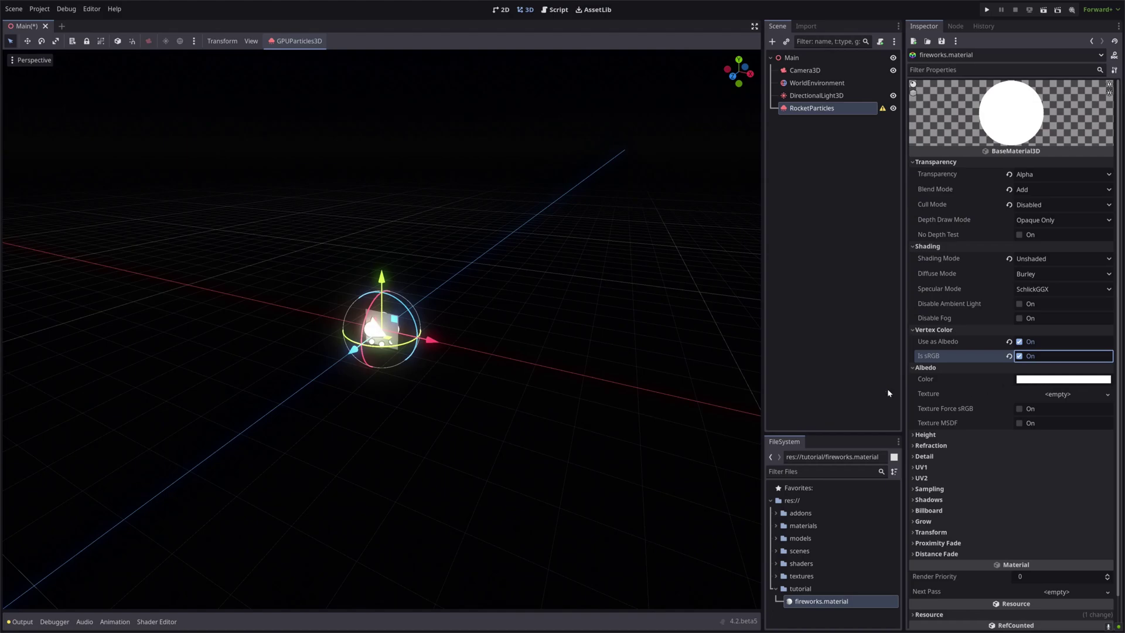
{"action": "left_click", "coordinate": [1107, 400]}
{"action": "left_click", "coordinate": [1030, 515]}
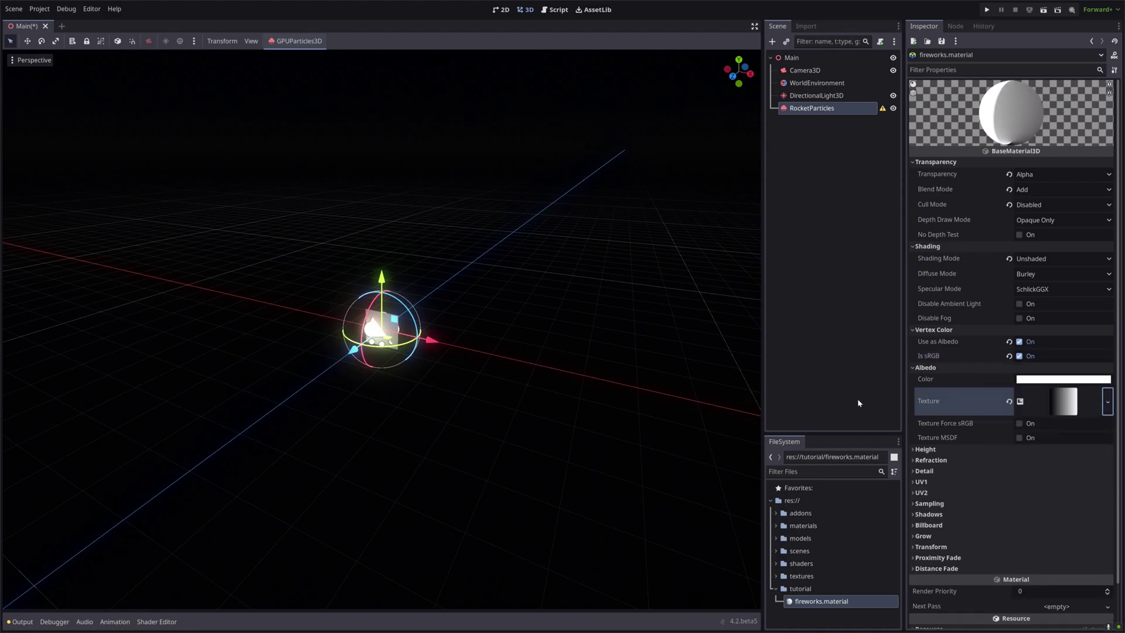
{"action": "left_click", "coordinate": [1092, 408]}
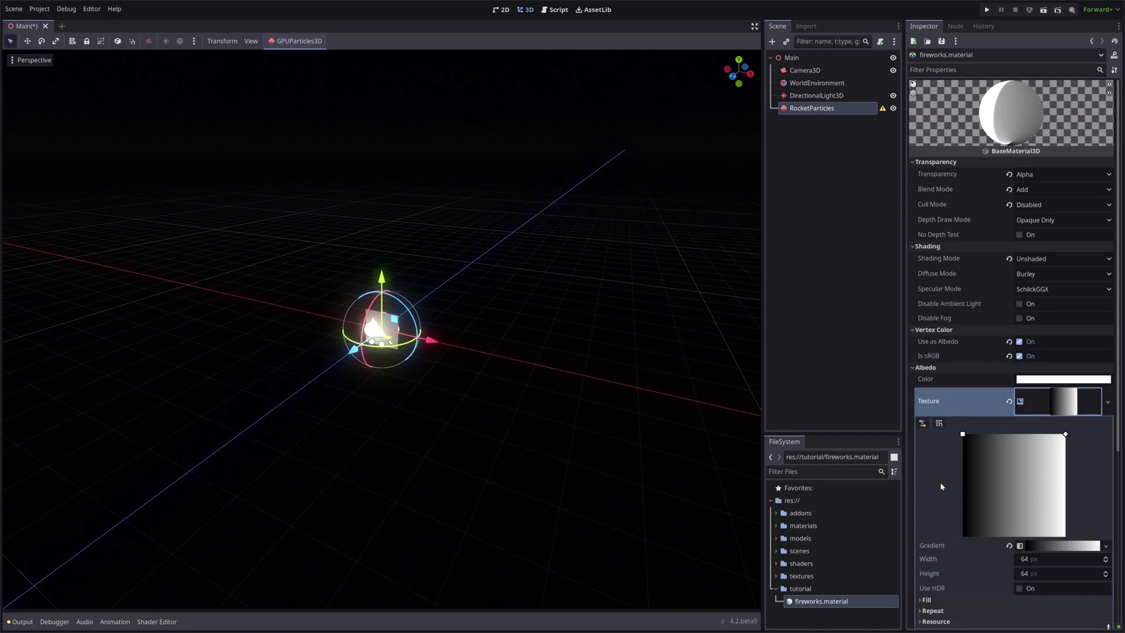
{"action": "scroll", "coordinate": [941, 486], "scroll_direction": "down", "scroll_amount": 5}
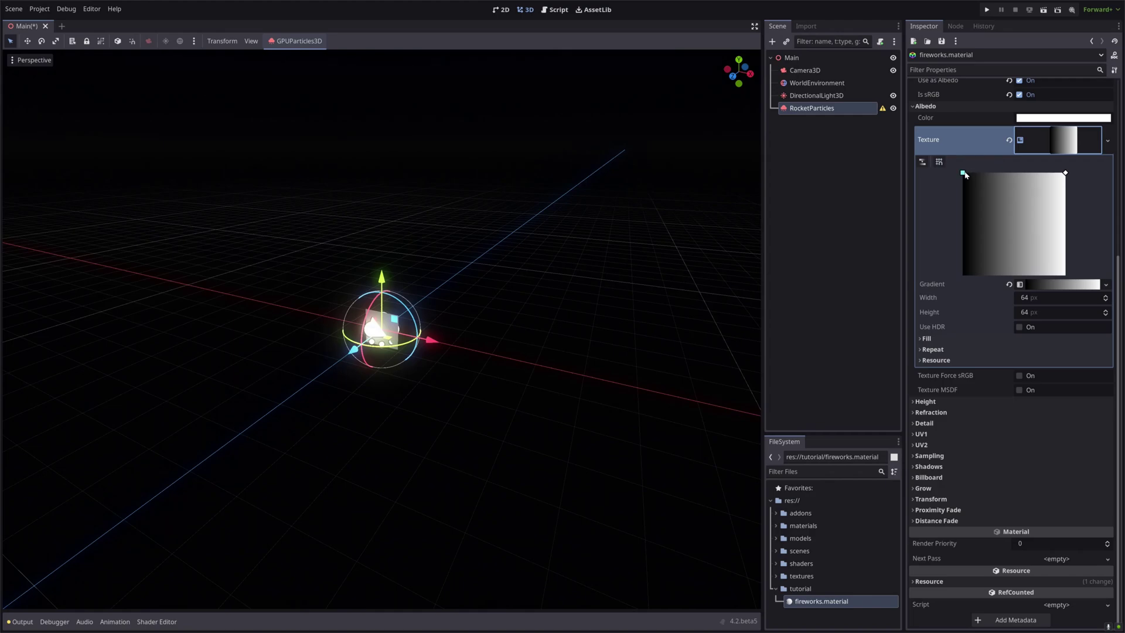
Set the albedo gradient's fill to run vertically from (0.5, 0.3) to (0.5, 1).
{"action": "left_click_drag", "start_coordinate": [963, 173], "coordinate": [1020, 275]}
{"action": "left_click", "coordinate": [930, 339]}
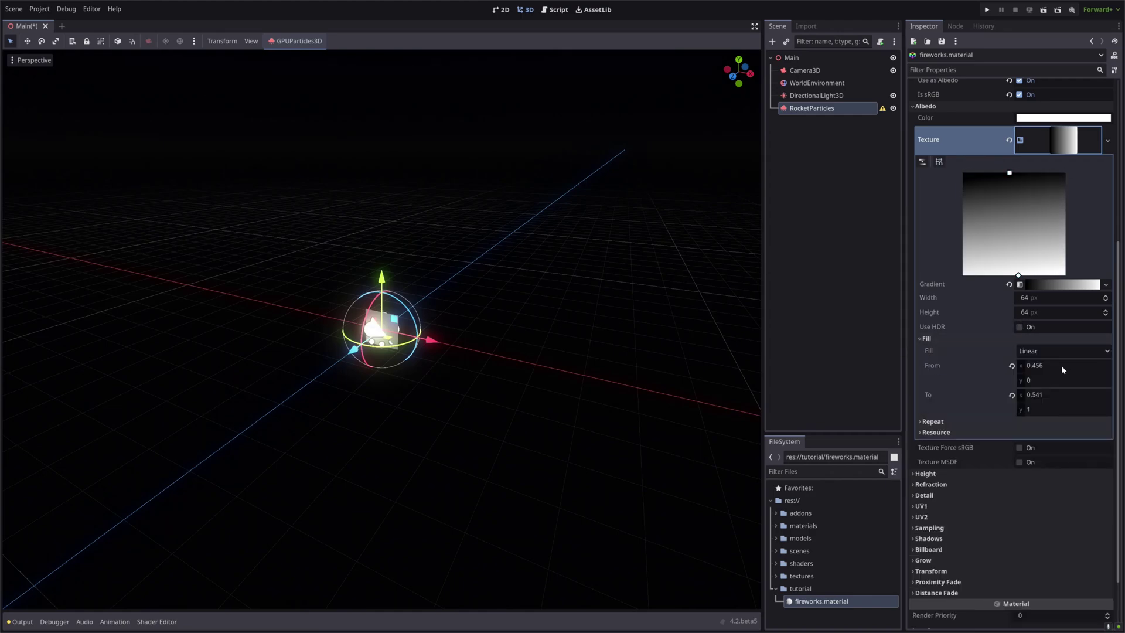
{"action": "left_click", "coordinate": [1092, 368]}
{"action": "type", "text": "0.5"}
{"action": "key", "text": "Return"}
{"action": "left_click", "coordinate": [1063, 395]}
{"action": "type", "text": "0.5"}
{"action": "key", "text": "Return"}
{"action": "left_click", "coordinate": [1063, 380]}
{"action": "type", "text": "0.3"}
{"action": "key", "text": "Return"}
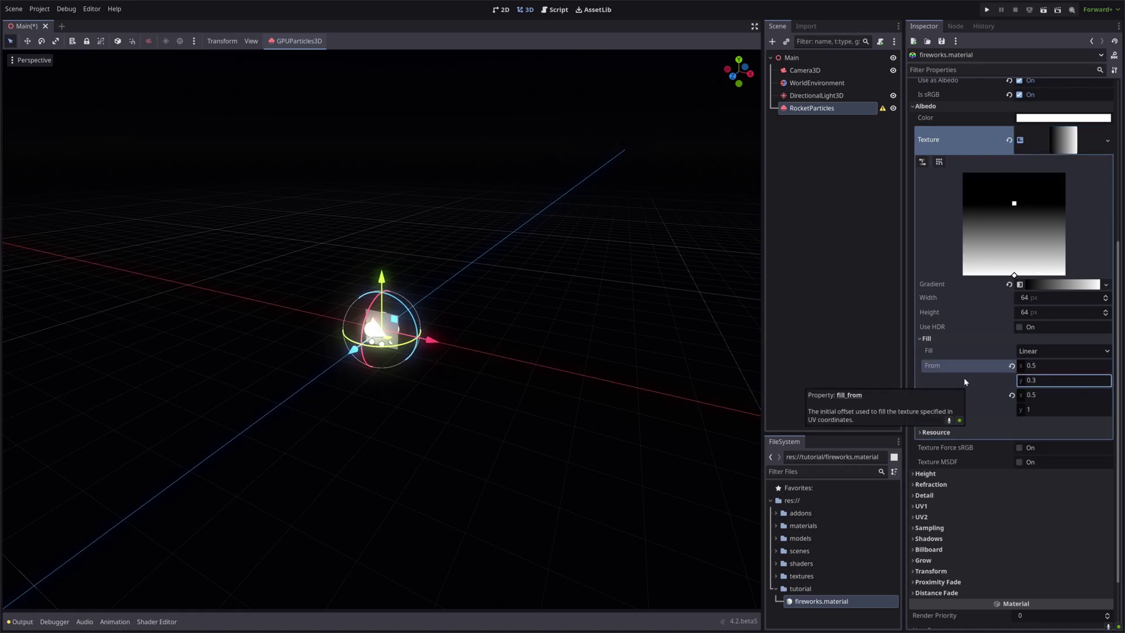
Set the gradient texture's fill type to Radial and enable Use HDR.
{"action": "left_click", "coordinate": [1047, 351]}
{"action": "left_click", "coordinate": [1047, 379]}
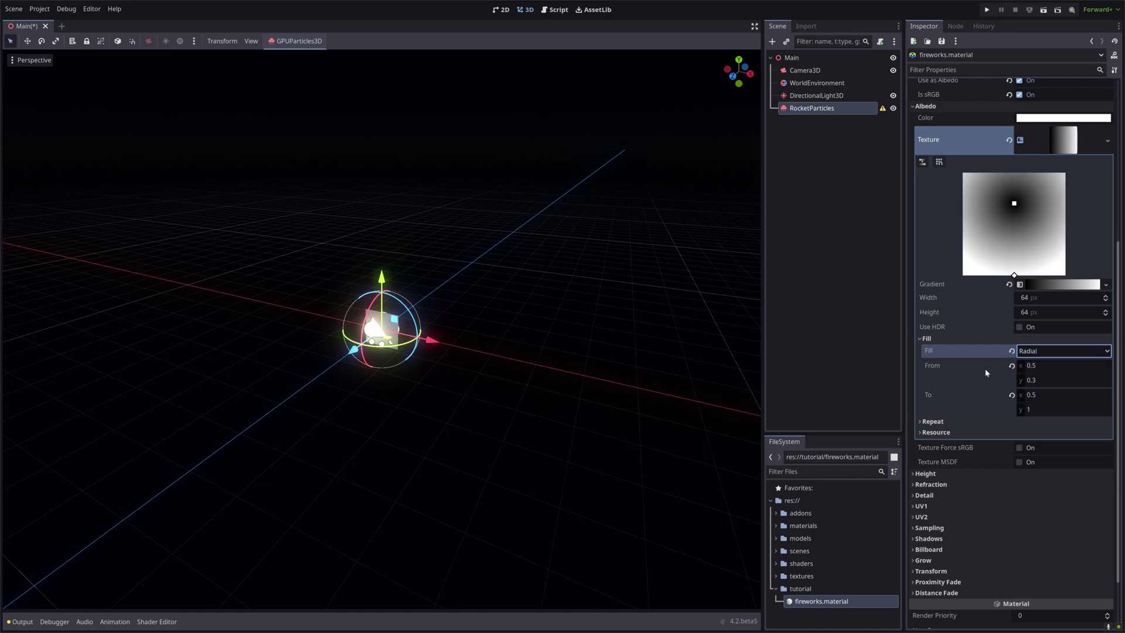
{"action": "left_click", "coordinate": [1020, 327]}
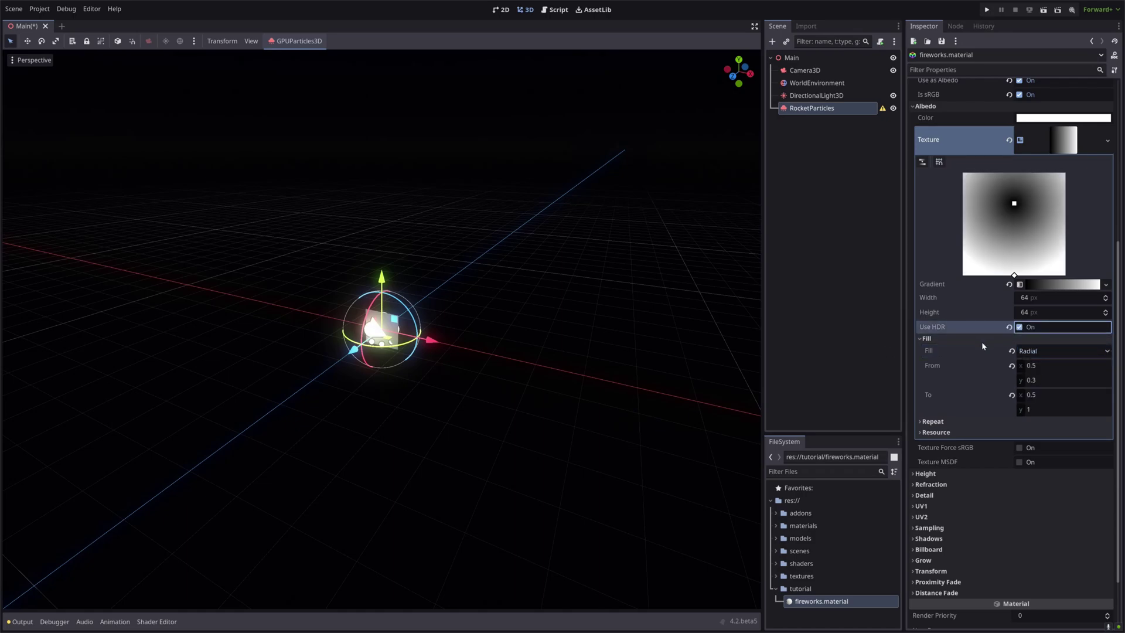
Reverse the albedo gradient so it runs from white at the center to black, and collapse the texture properties.
{"action": "left_click", "coordinate": [1065, 284]}
{"action": "left_click", "coordinate": [924, 297]}
{"action": "left_click", "coordinate": [873, 321]}
{"action": "left_click", "coordinate": [1059, 291]}
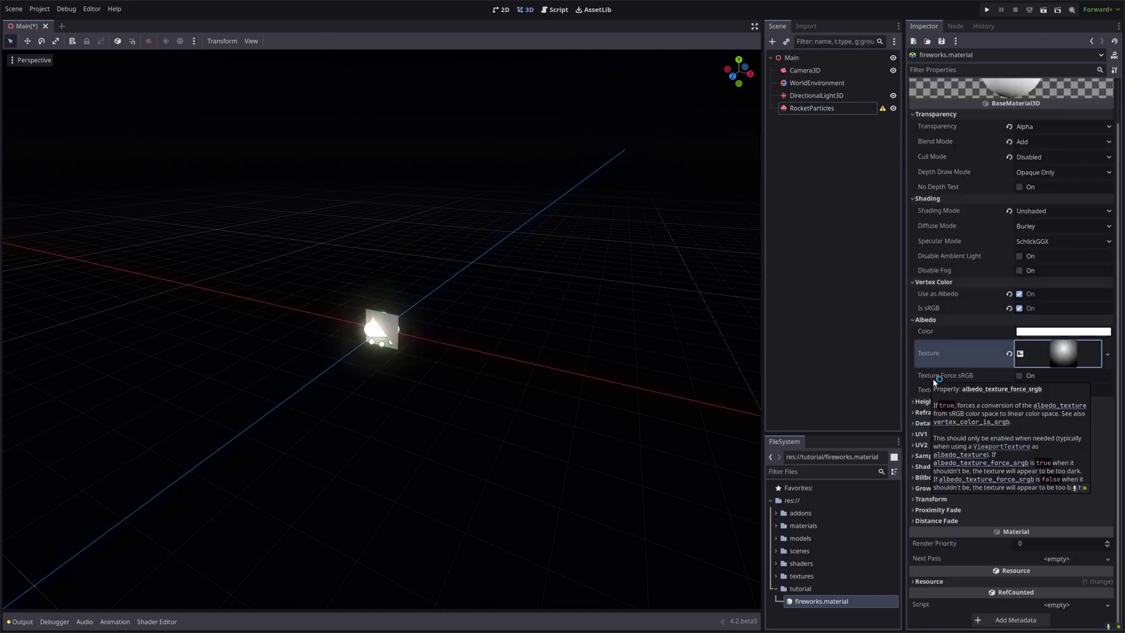
Enable Texture Force sRGB and Use Particle Trails on the fireworks material.
{"action": "left_click", "coordinate": [1019, 376]}
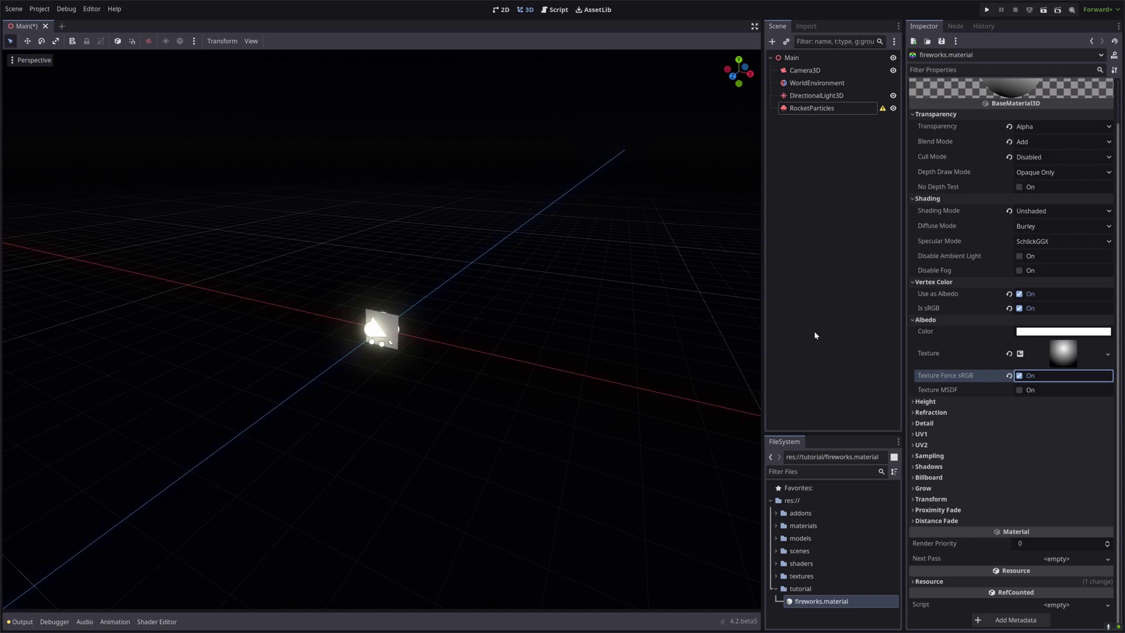
{"action": "left_click", "coordinate": [932, 499]}
{"action": "scroll", "coordinate": [936, 492], "scroll_direction": "down", "scroll_amount": 1}
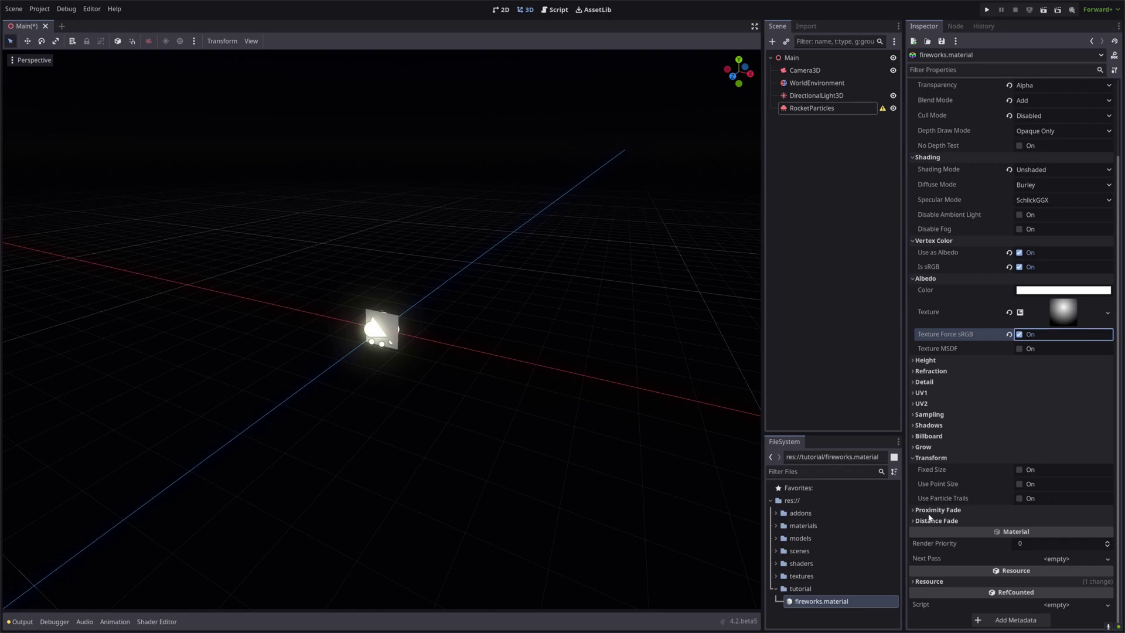
{"action": "left_click", "coordinate": [1022, 498]}
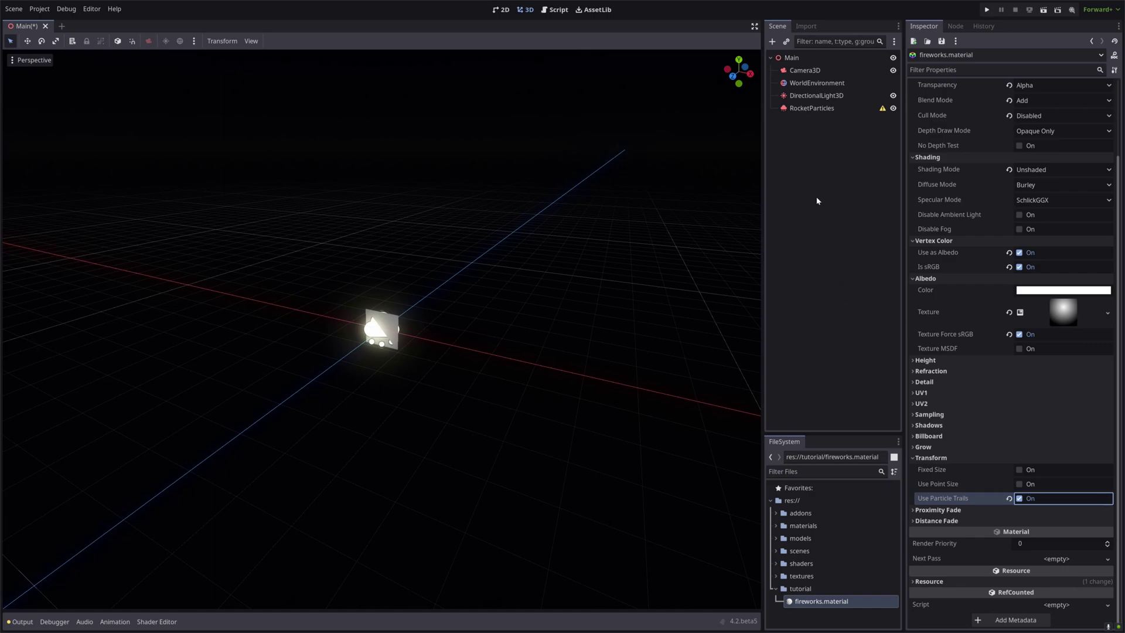
Assign fireworks.material as the material of the RocketParticles ribbon trail mesh.
{"action": "left_click", "coordinate": [827, 109]}
{"action": "scroll", "coordinate": [1032, 290], "scroll_direction": "down", "scroll_amount": 3}
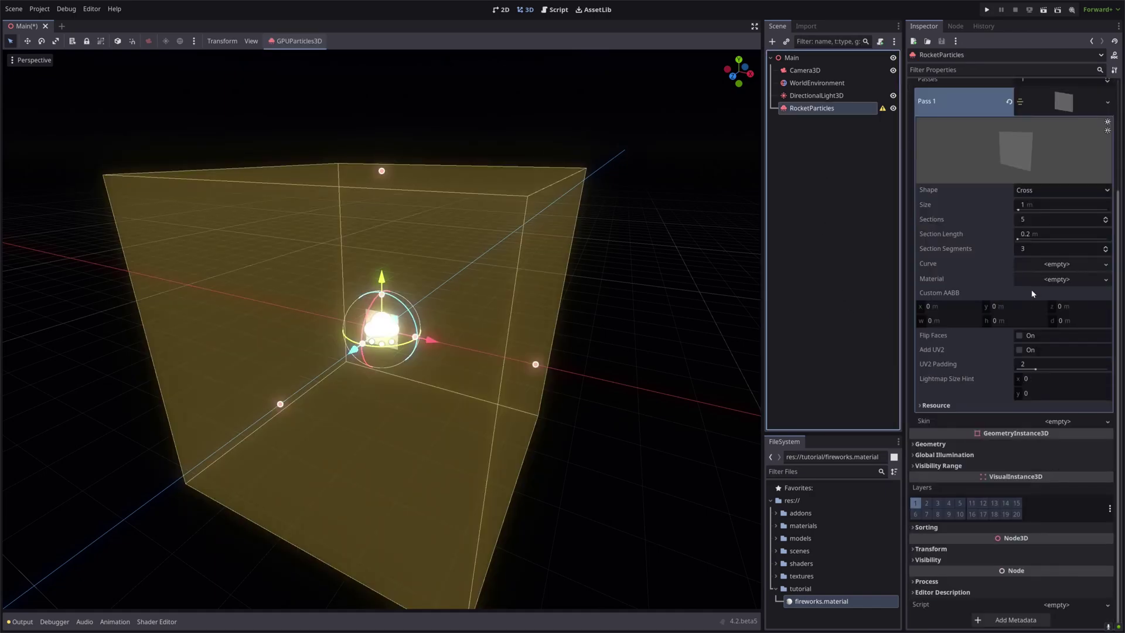
{"action": "left_click_drag", "start_coordinate": [819, 607], "coordinate": [1062, 282]}
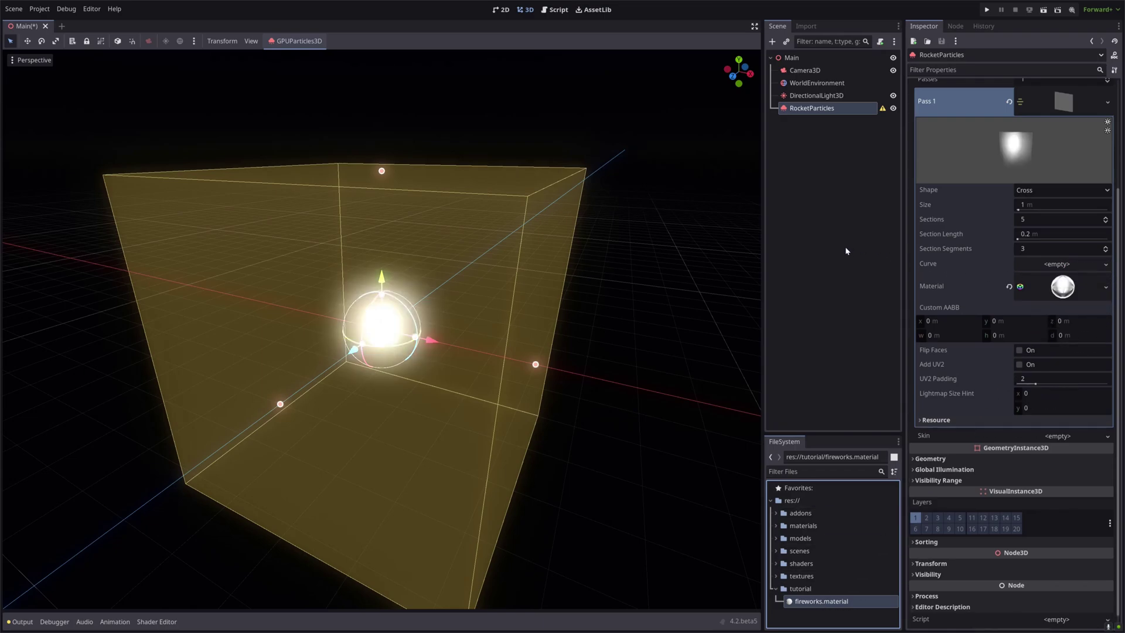
Set the ribbon trail mesh's shape to Flat and its size to 0.2 m.
{"action": "left_click", "coordinate": [1041, 190]}
{"action": "left_click", "coordinate": [1040, 205]}
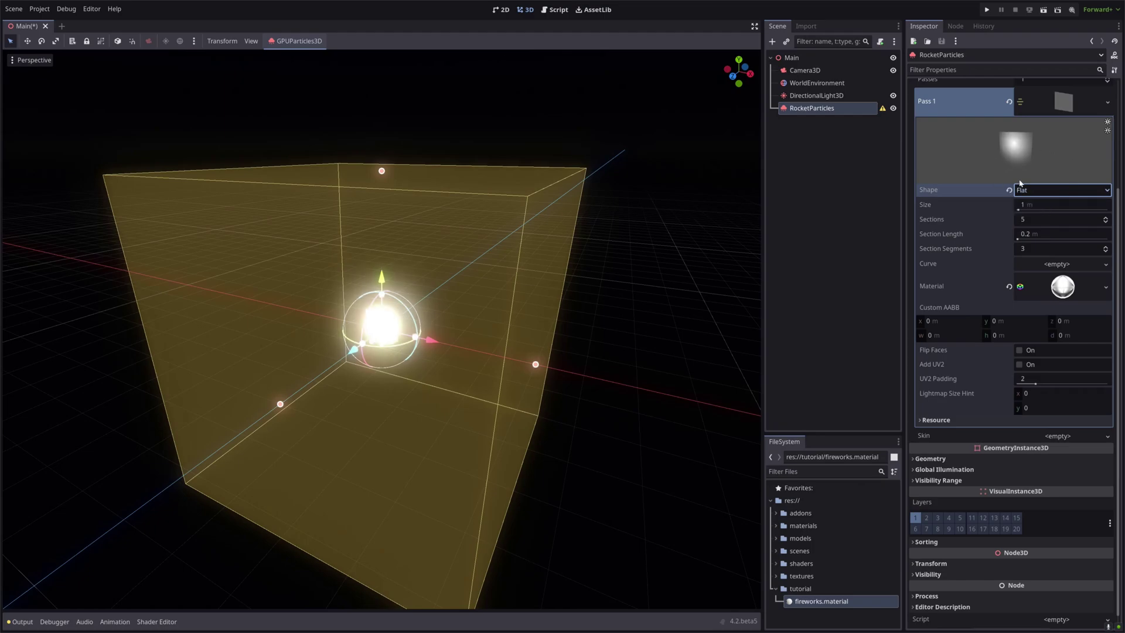
{"action": "left_click_drag", "start_coordinate": [1009, 159], "coordinate": [1045, 164]}
{"action": "left_click", "coordinate": [1028, 202]}
{"action": "type", "text": "0.2"}
{"action": "key", "text": "Return"}
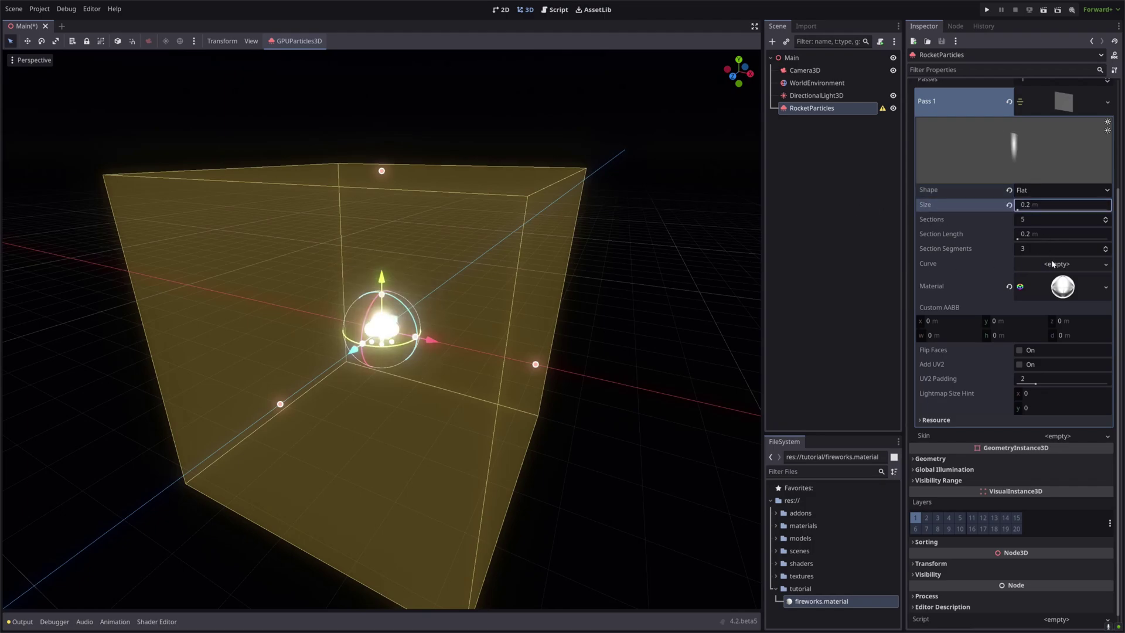
Give the ribbon mesh a new Curve that arcs upward from its start and falls to 0 at the end.
{"action": "left_click", "coordinate": [1053, 264]}
{"action": "left_click", "coordinate": [1063, 279]}
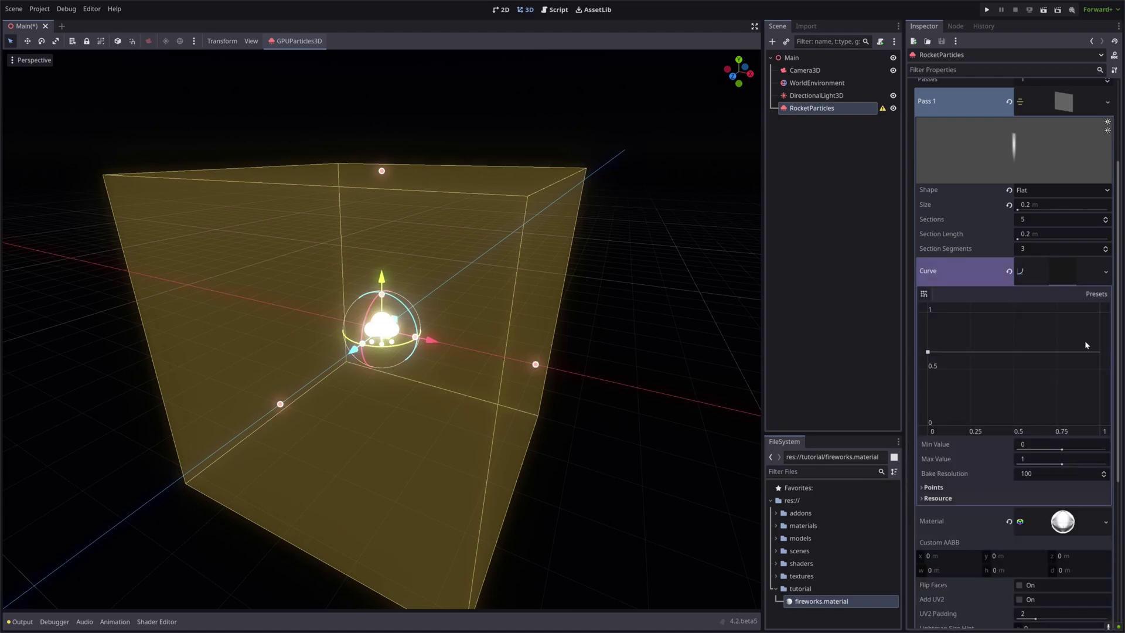
{"action": "left_click_drag", "start_coordinate": [1100, 352], "coordinate": [1093, 413]}
{"action": "left_click_drag", "start_coordinate": [938, 351], "coordinate": [938, 339]}
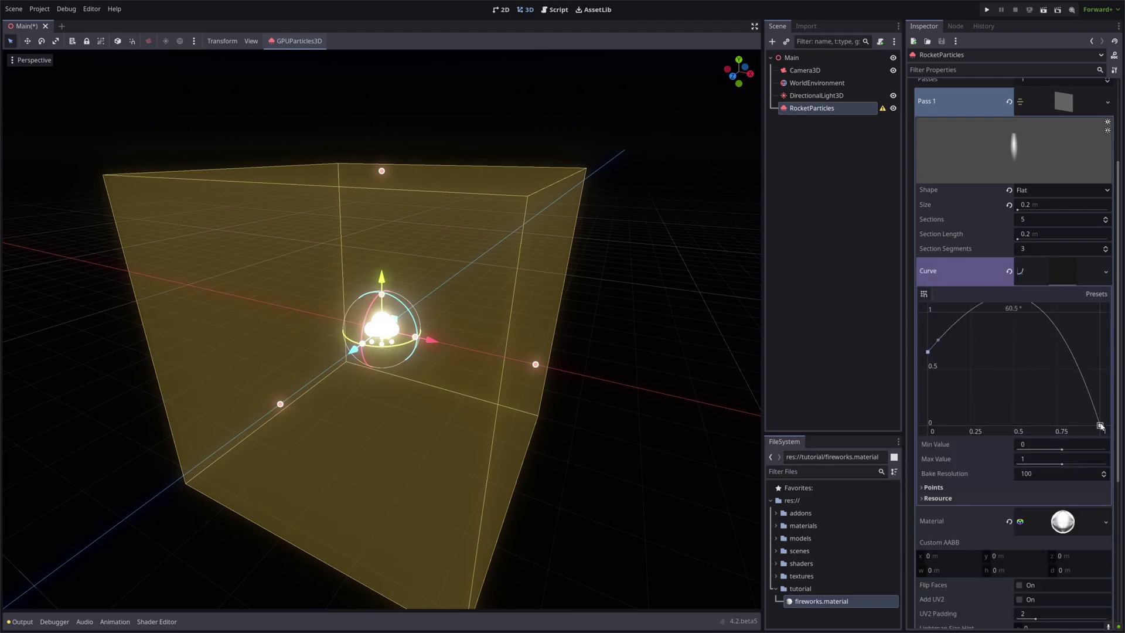
{"action": "left_click", "coordinate": [1057, 270]}
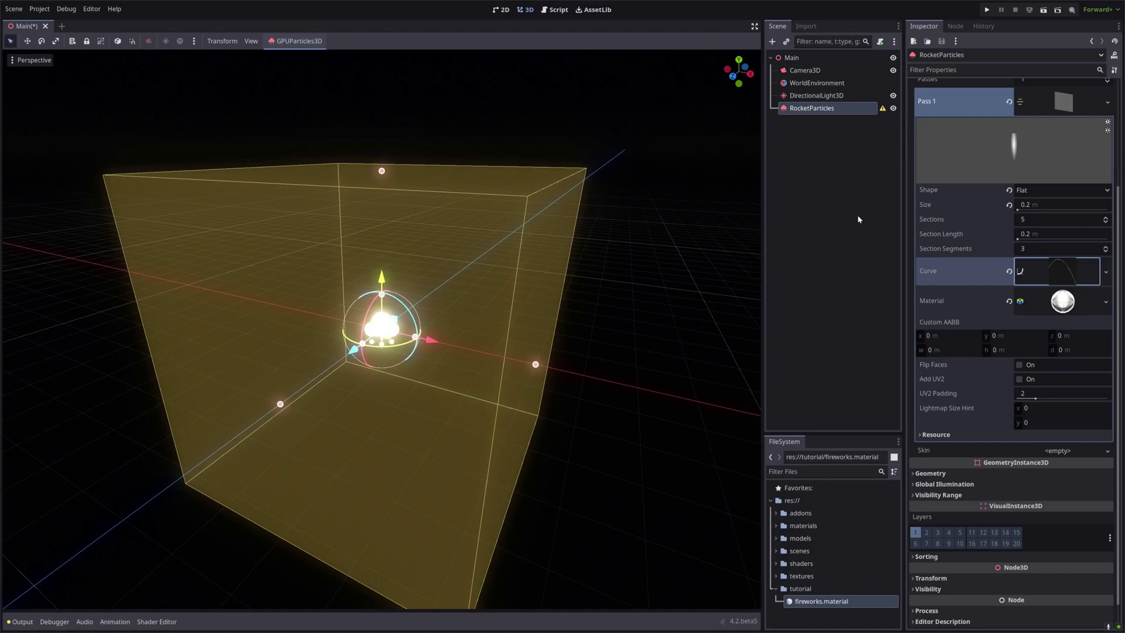
Read the RocketParticles configuration warning and assign the node a new ParticleProcessMaterial.
{"action": "left_click", "coordinate": [882, 109]}
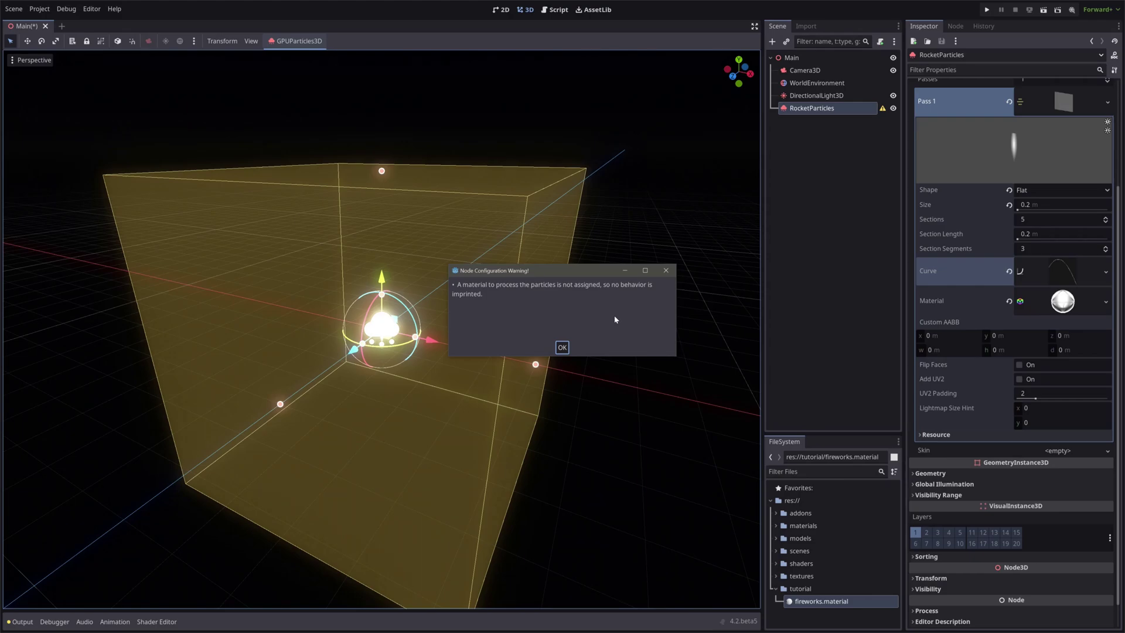
{"action": "left_click", "coordinate": [563, 347]}
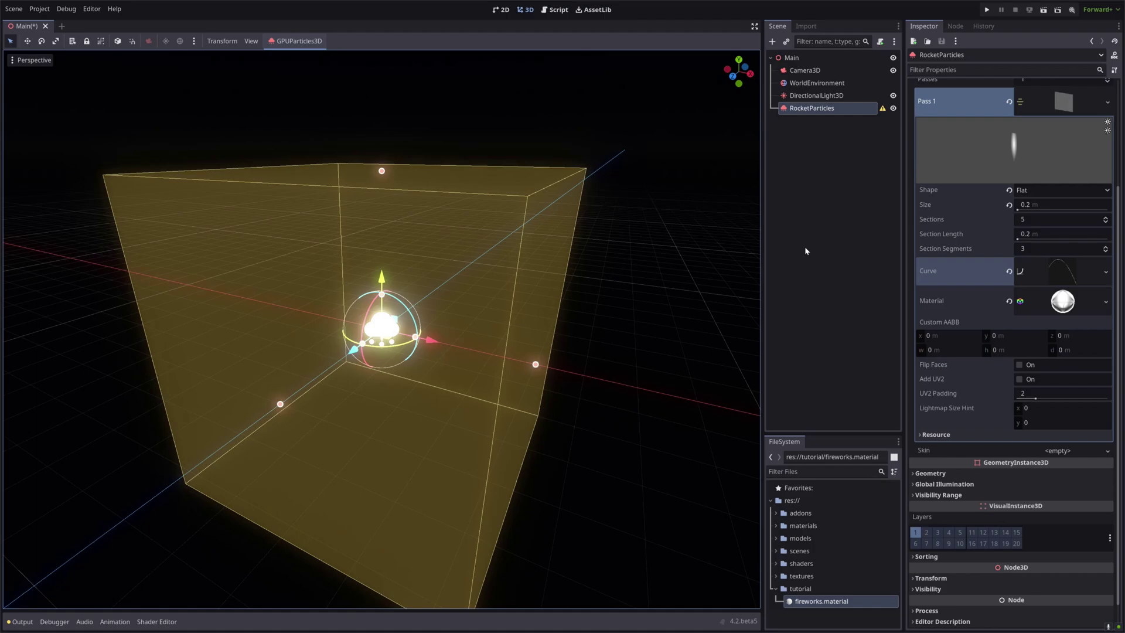
{"action": "scroll", "coordinate": [937, 234], "scroll_direction": "up", "scroll_amount": 4}
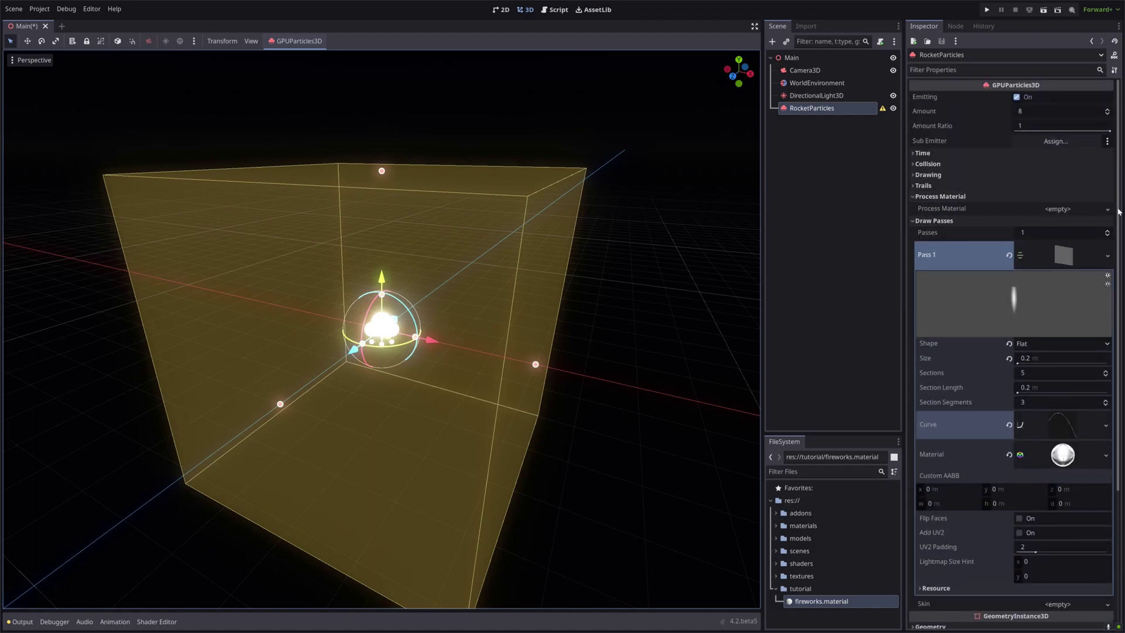
{"action": "left_click", "coordinate": [1106, 209]}
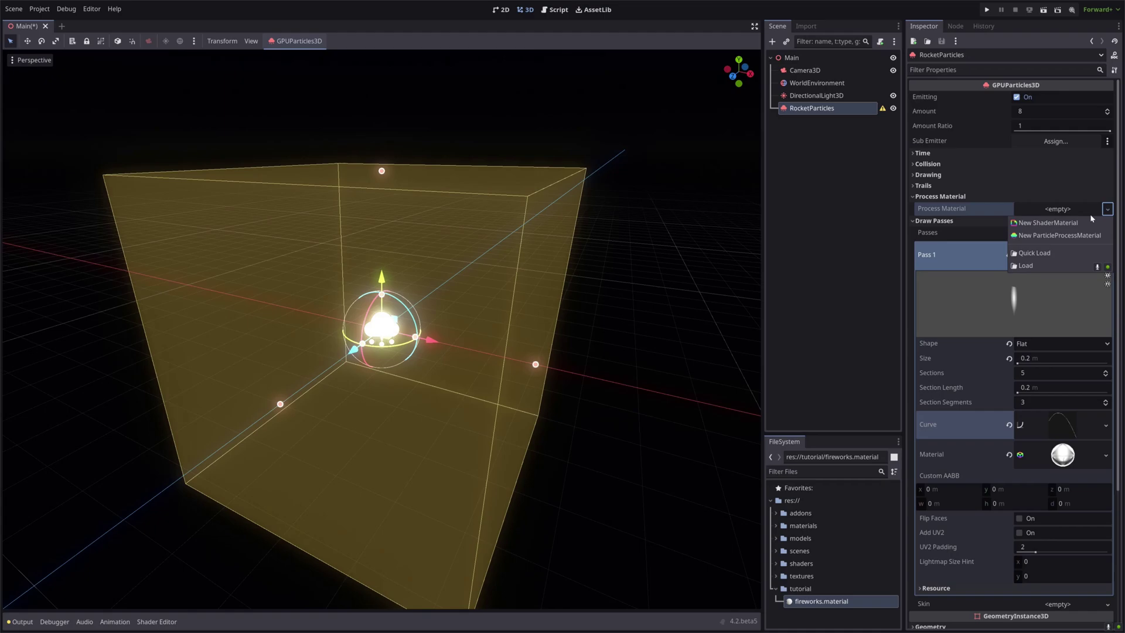
{"action": "left_click", "coordinate": [1046, 237]}
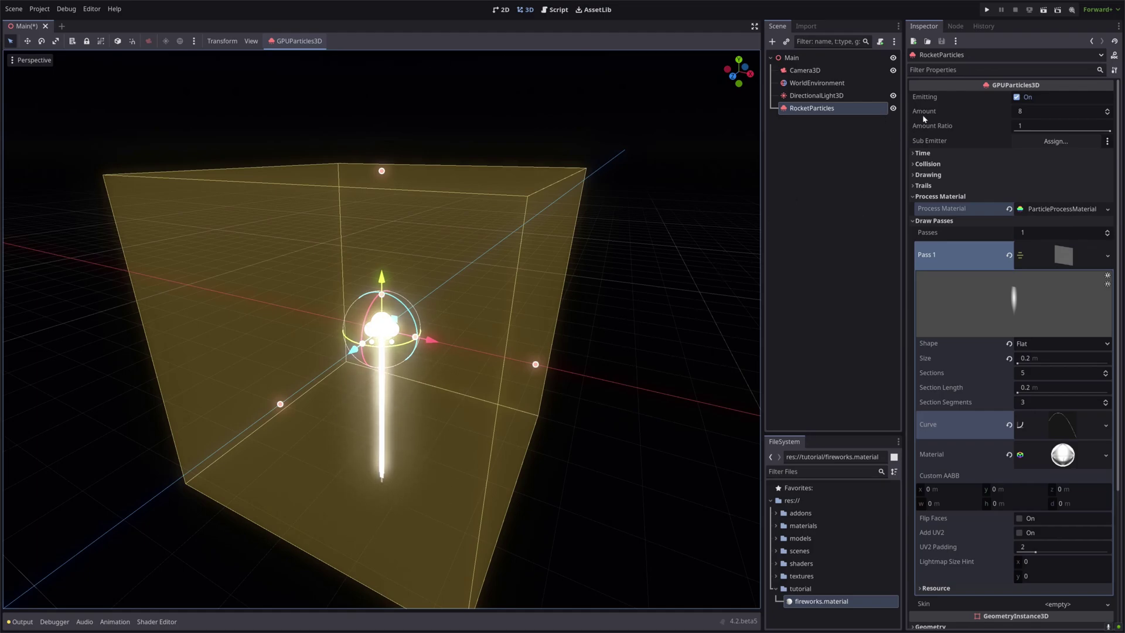
Set the RocketParticles amount to 2 and the particle lifetime to 4 s.
{"action": "left_click", "coordinate": [1018, 111]}
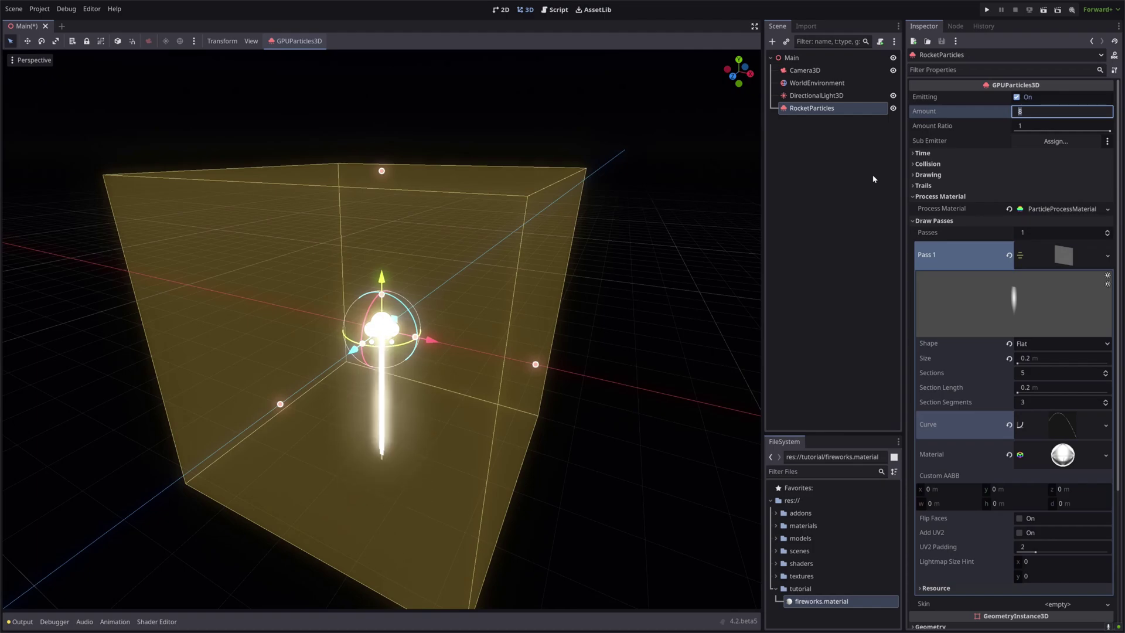
{"action": "key", "text": "Return"}
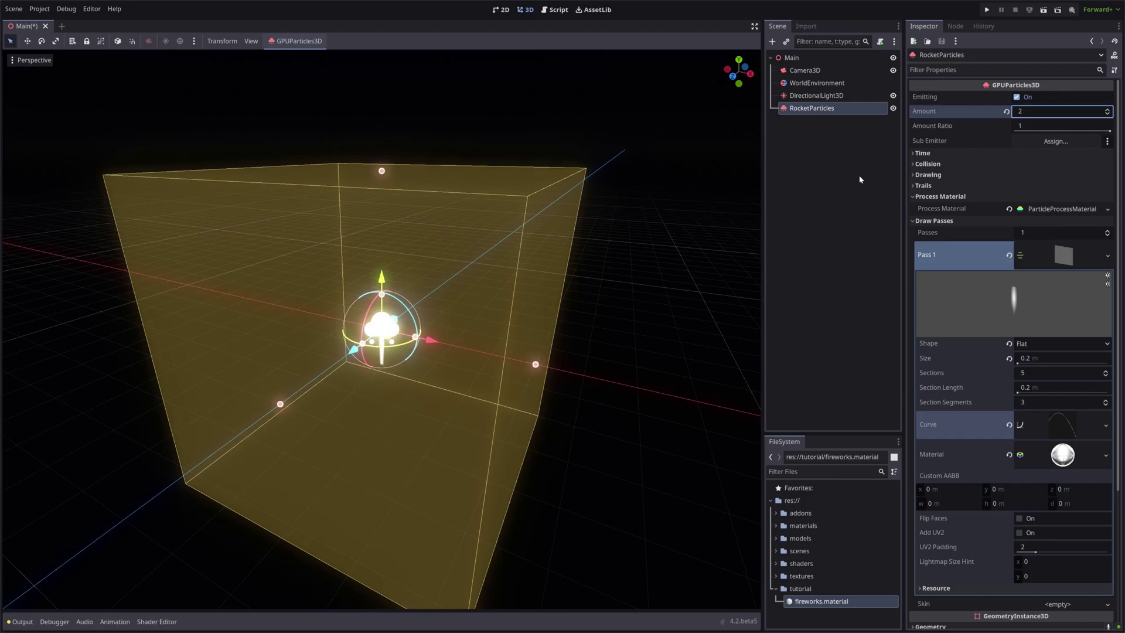
{"action": "left_click", "coordinate": [947, 153]}
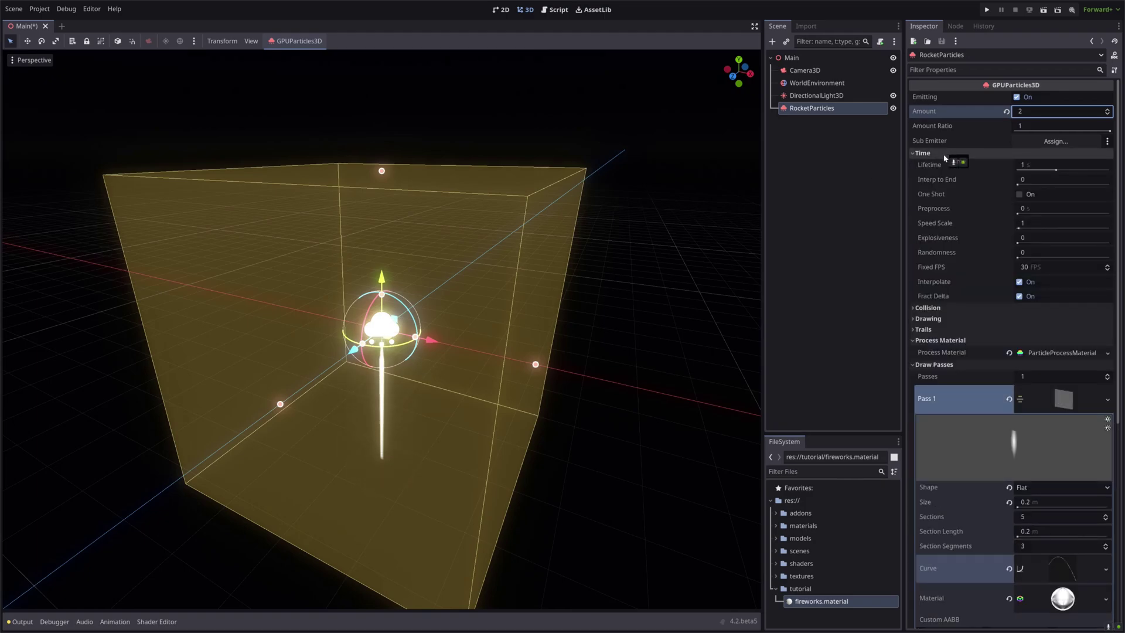
{"action": "left_click_drag", "start_coordinate": [1056, 169], "coordinate": [1055, 170]}
{"action": "left_click", "coordinate": [1055, 165]}
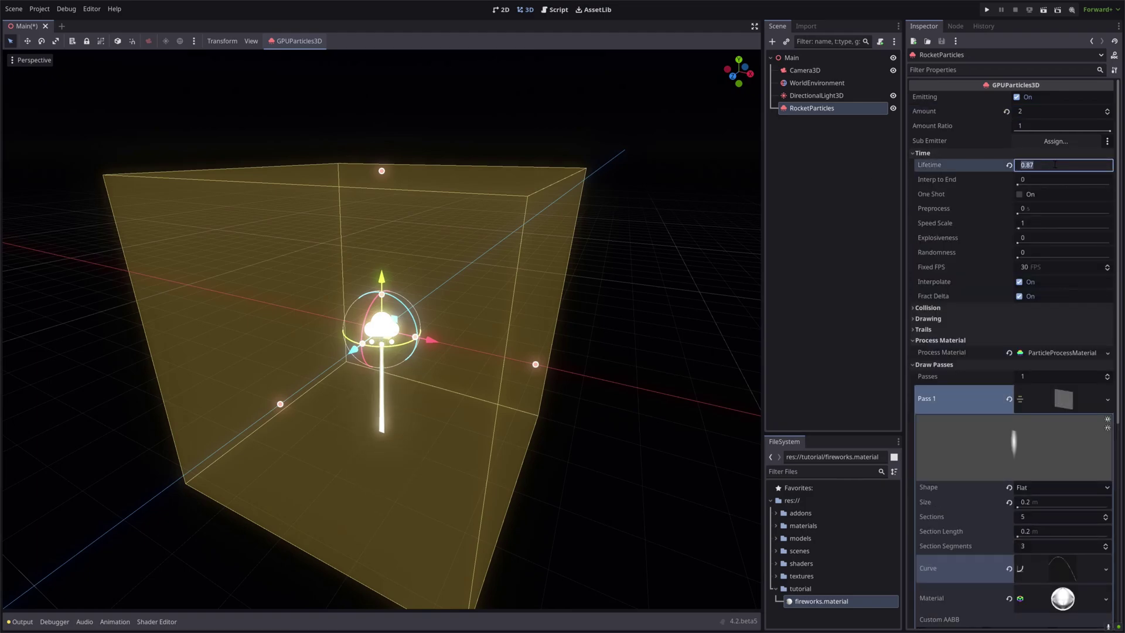
{"action": "type", "text": "4"}
{"action": "key", "text": "Return"}
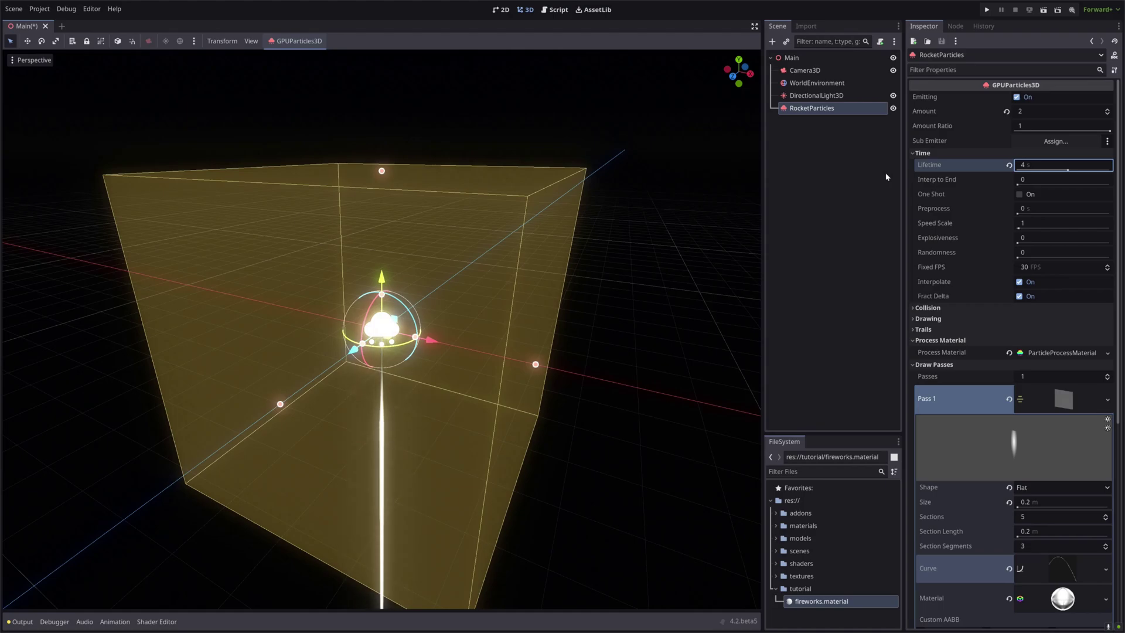
Set the fixed FPS of RocketParticles to 60.
{"action": "left_click", "coordinate": [1078, 268]}
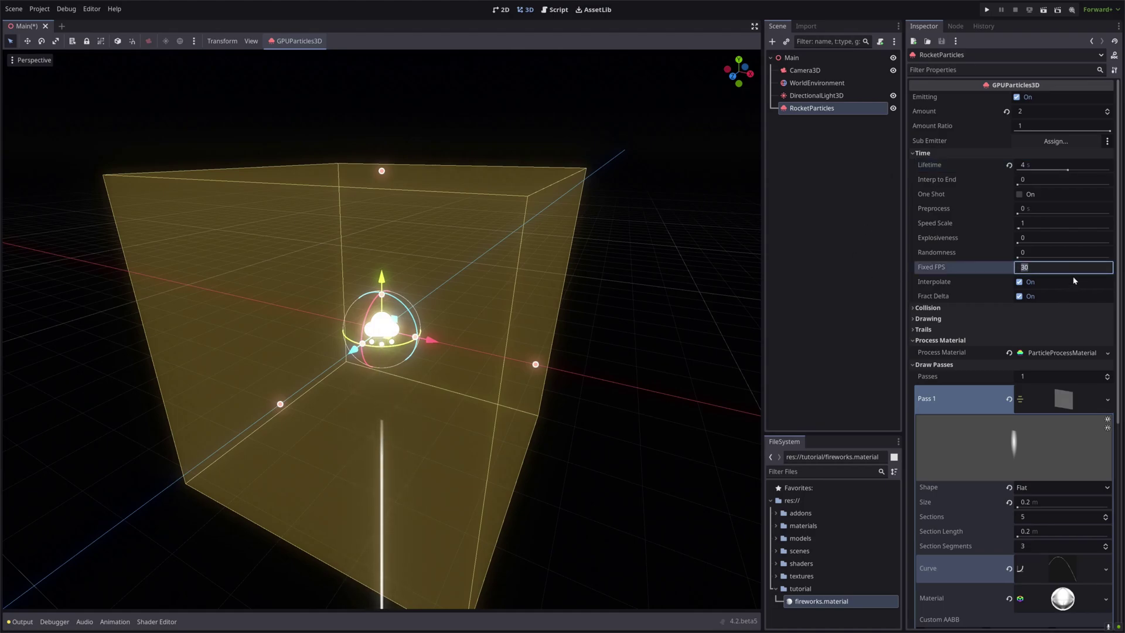
{"action": "type", "text": "60"}
{"action": "key", "text": "Return"}
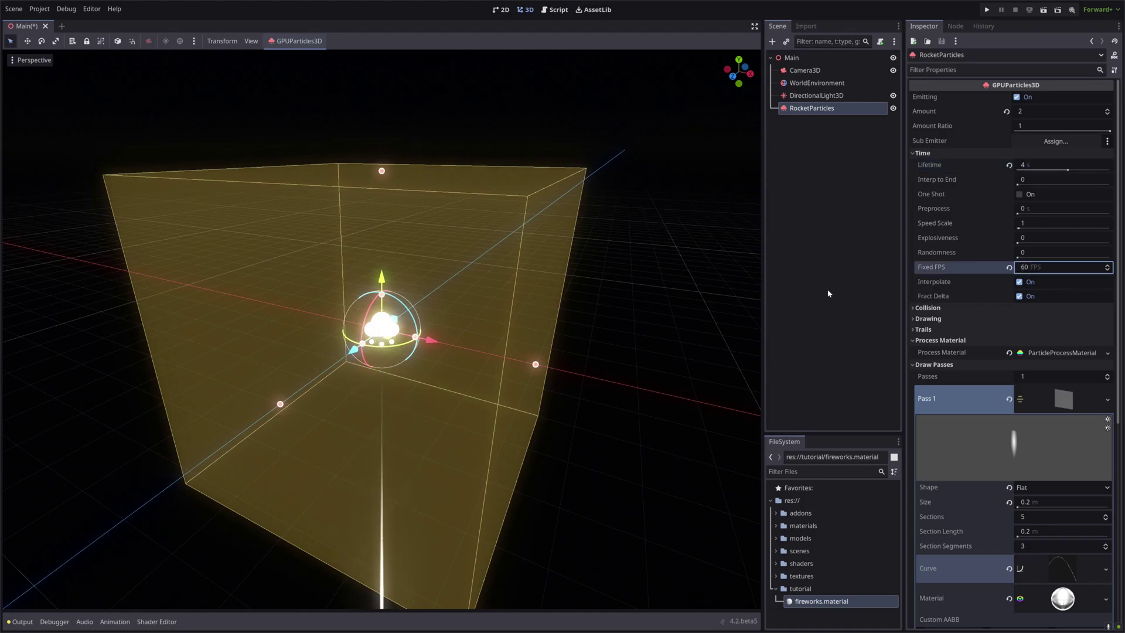
Expand the drawing settings and try resizing the particles' visibility box vertically in the viewport.
{"action": "left_click", "coordinate": [937, 319]}
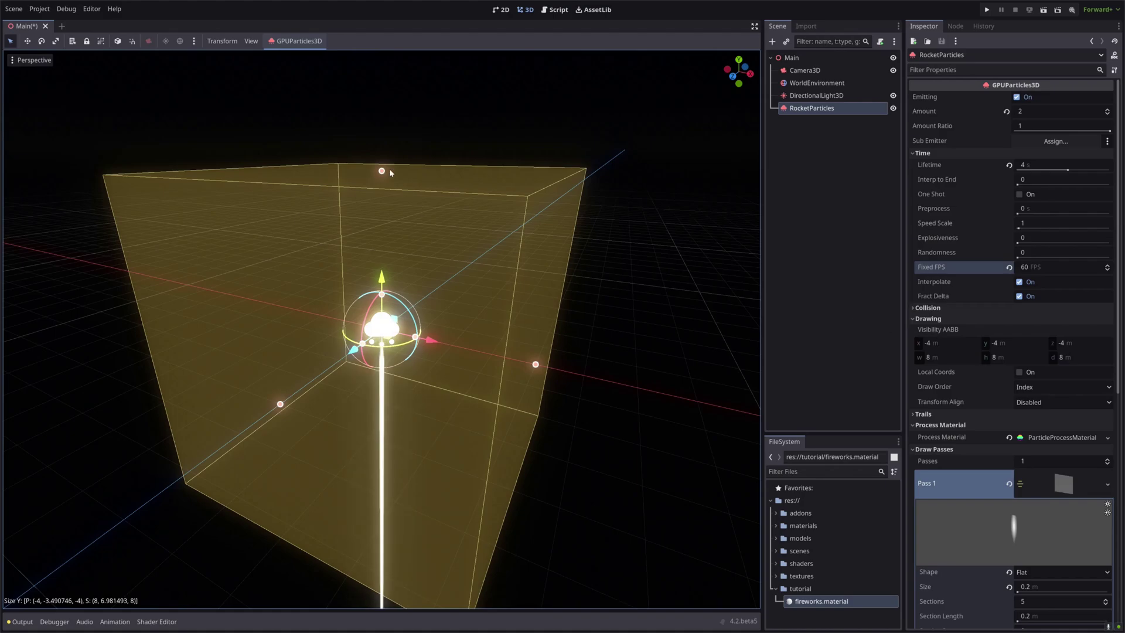
{"action": "mouse_move", "coordinate": [390, 172]}
{"action": "left_mouse_down"}
{"action": "mouse_move", "coordinate": [386, 204]}
{"action": "mouse_move", "coordinate": [408, 171]}
{"action": "left_mouse_up"}
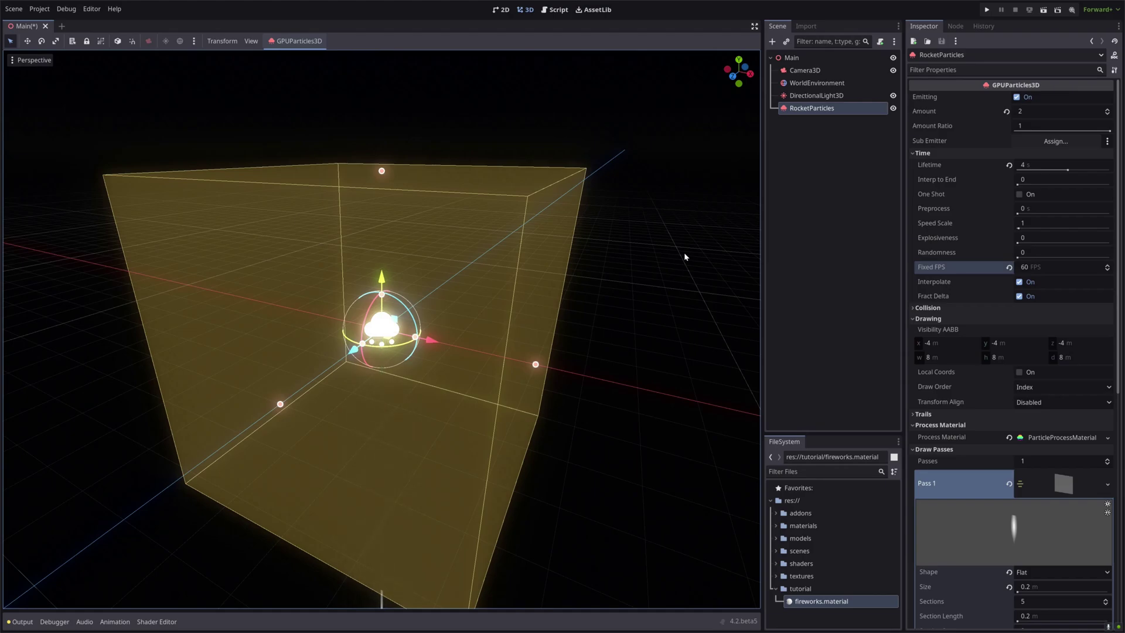
Enable trails on RocketParticles and set the trail lifetime to 0.5 s.
{"action": "left_click", "coordinate": [926, 414]}
{"action": "scroll", "coordinate": [984, 381], "scroll_direction": "down", "scroll_amount": 3}
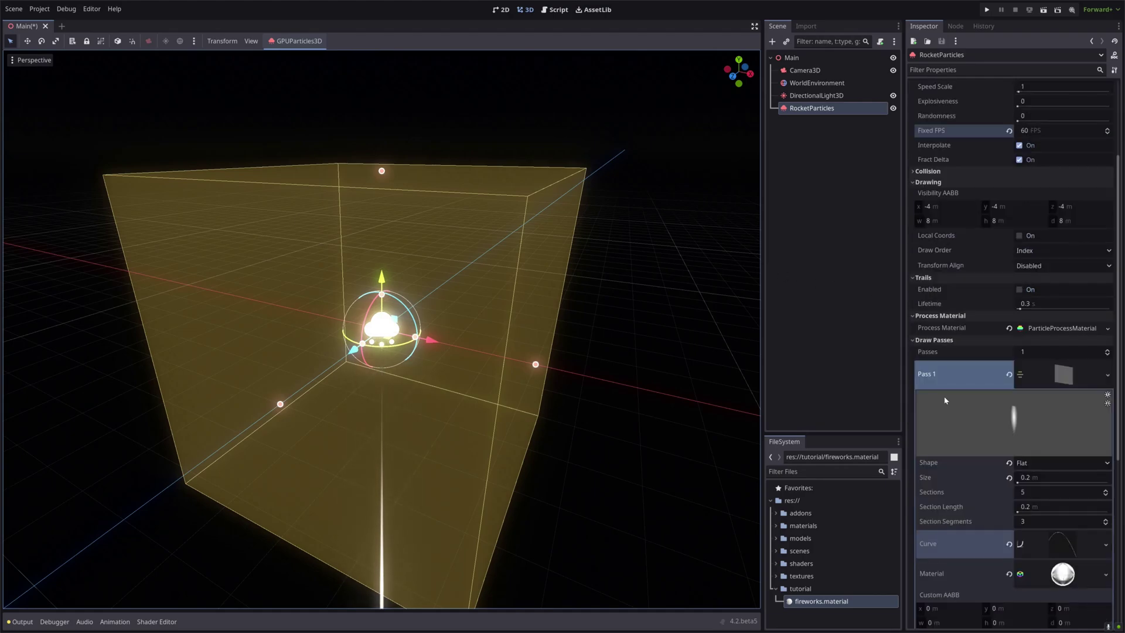
{"action": "left_click", "coordinate": [1020, 289]}
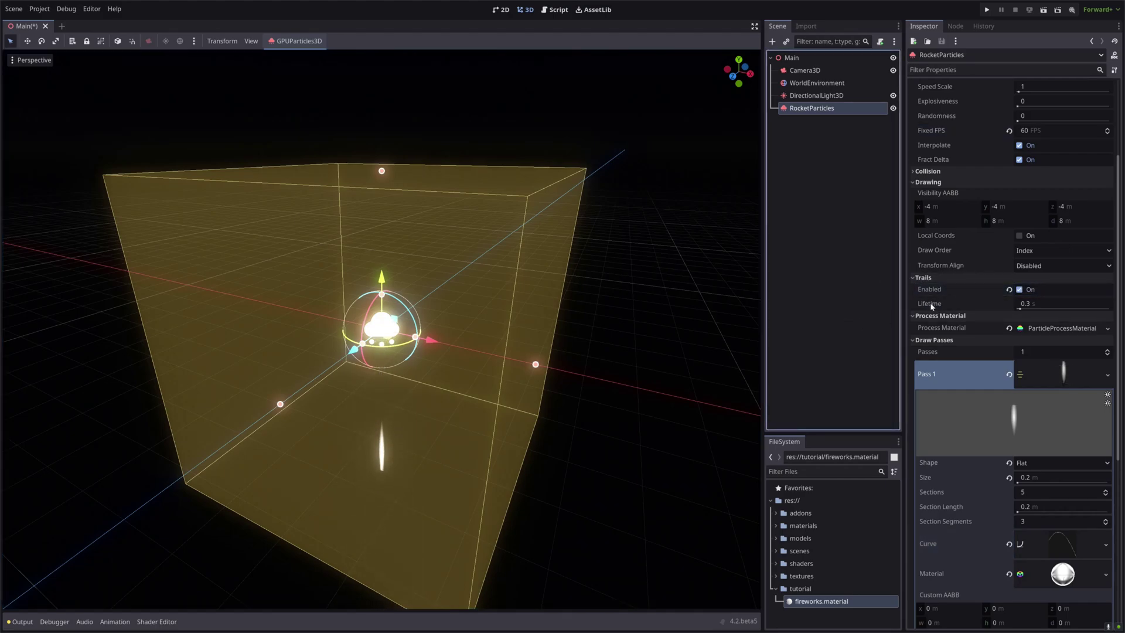
{"action": "left_click", "coordinate": [1029, 304]}
{"action": "type", "text": ".5"}
{"action": "key", "text": "Return"}
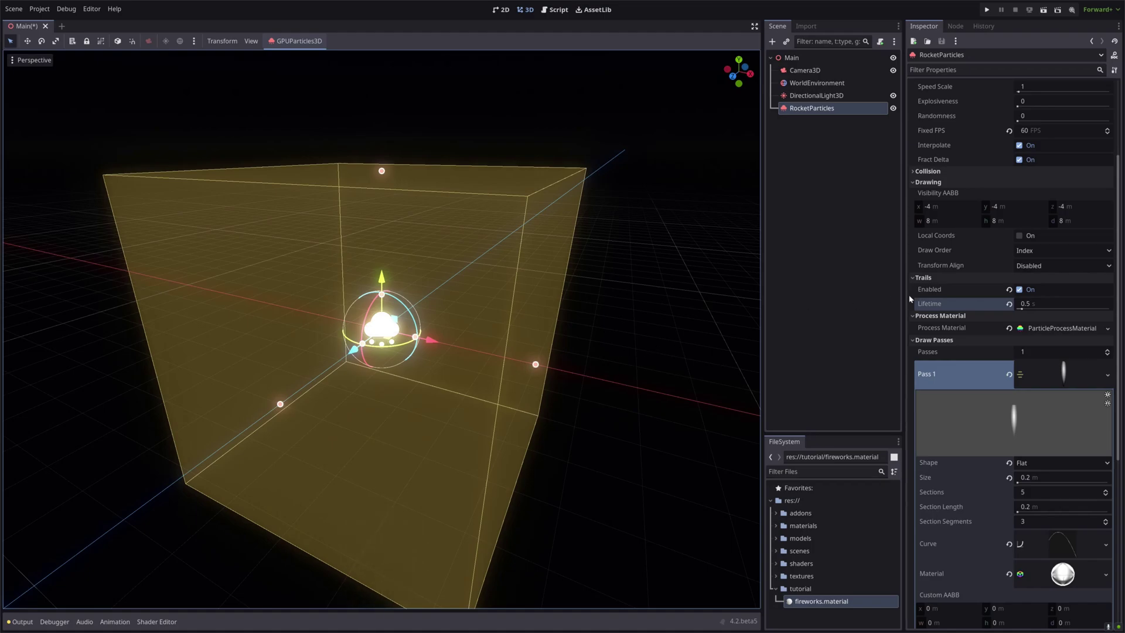
Expand the ParticleProcessMaterial and set its lifetime randomness to 0.3.
{"action": "left_click", "coordinate": [1061, 328]}
{"action": "scroll", "coordinate": [1060, 293], "scroll_direction": "down", "scroll_amount": 5}
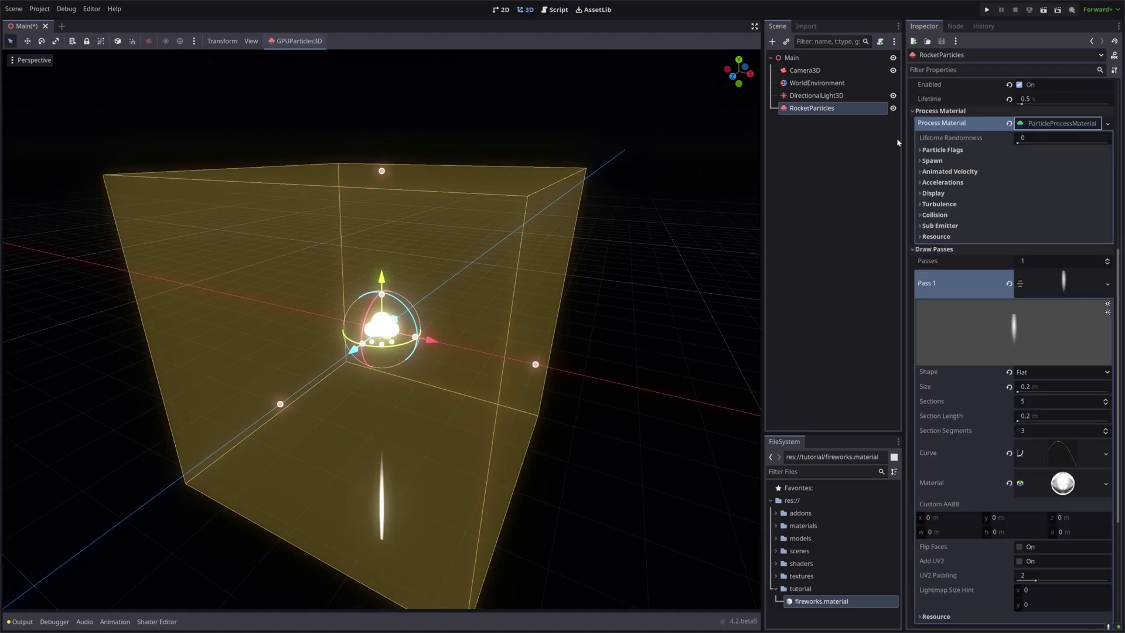
{"action": "left_click", "coordinate": [1053, 139]}
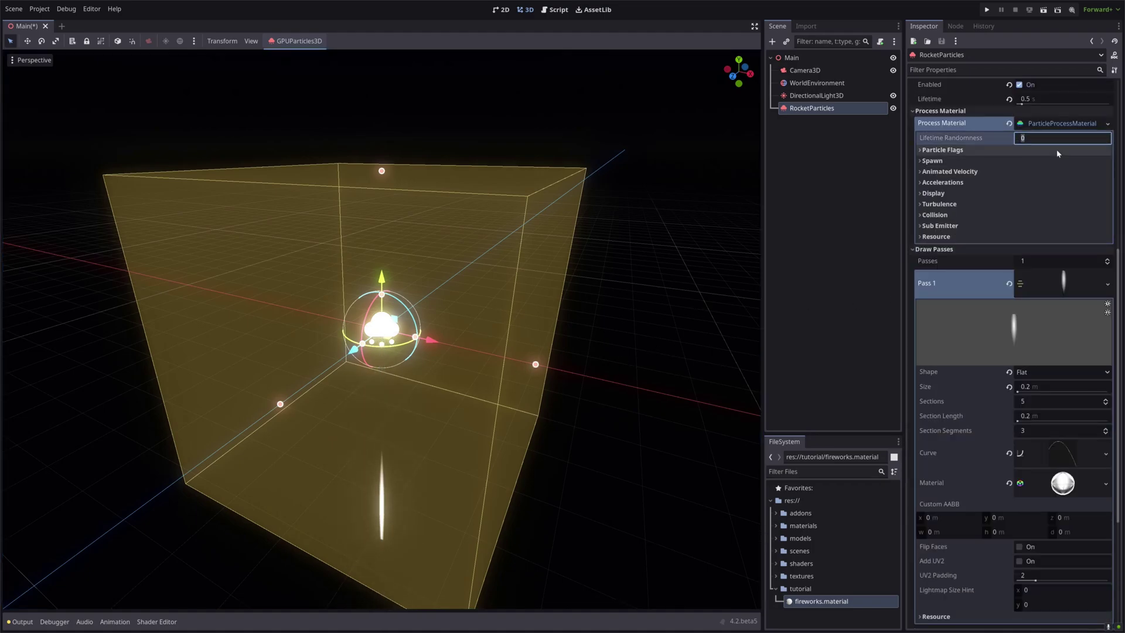
{"action": "type", "text": "0.3"}
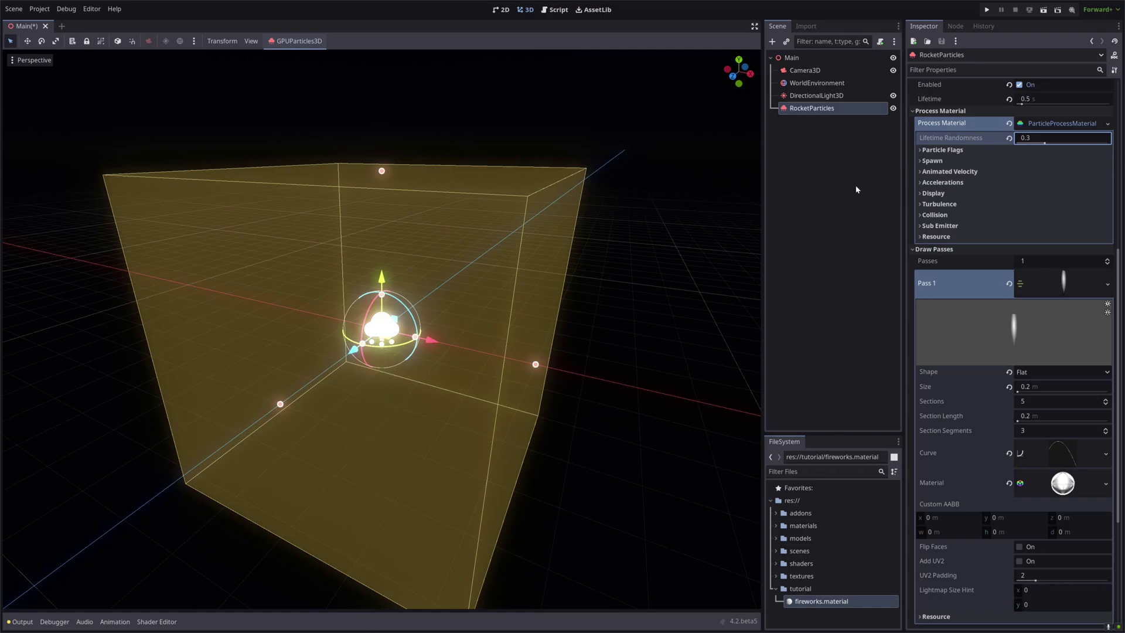
Set the spawn emission shape to Box with an X extent of 100.
{"action": "left_click", "coordinate": [931, 161]}
{"action": "left_click", "coordinate": [939, 171]}
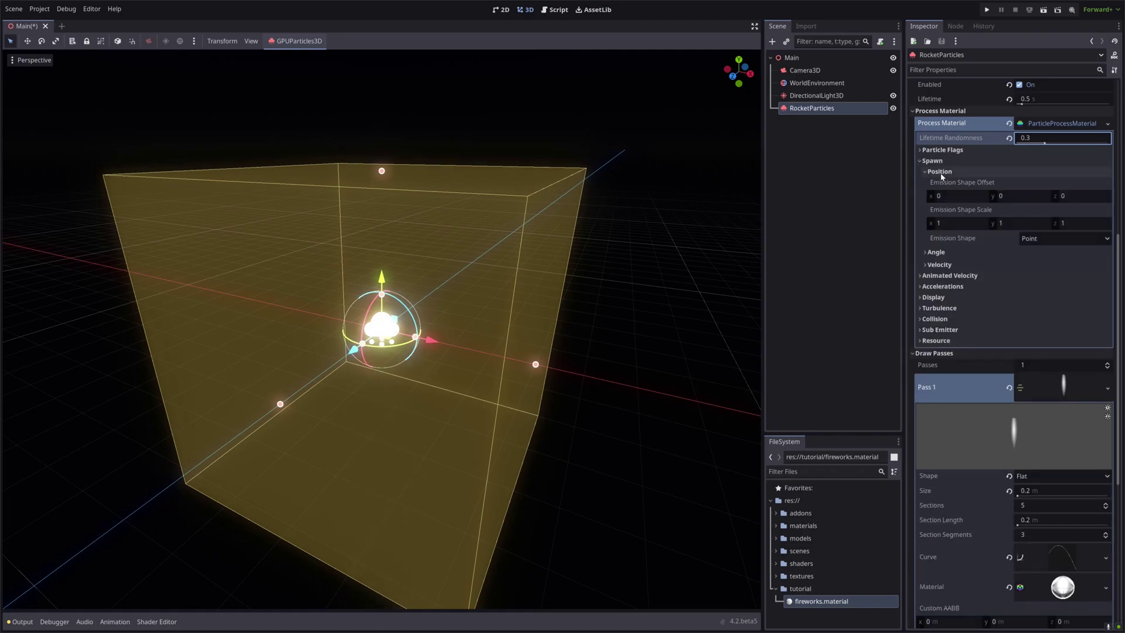
{"action": "left_click", "coordinate": [1027, 239]}
{"action": "left_click", "coordinate": [1035, 290]}
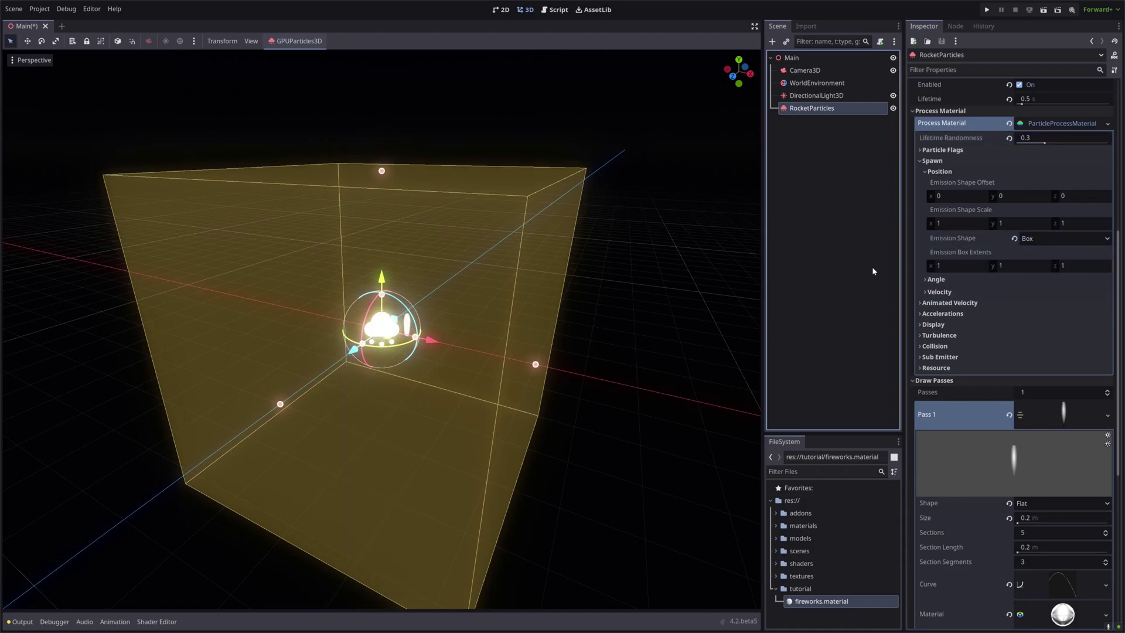
{"action": "left_click", "coordinate": [961, 267]}
{"action": "type", "text": "100"}
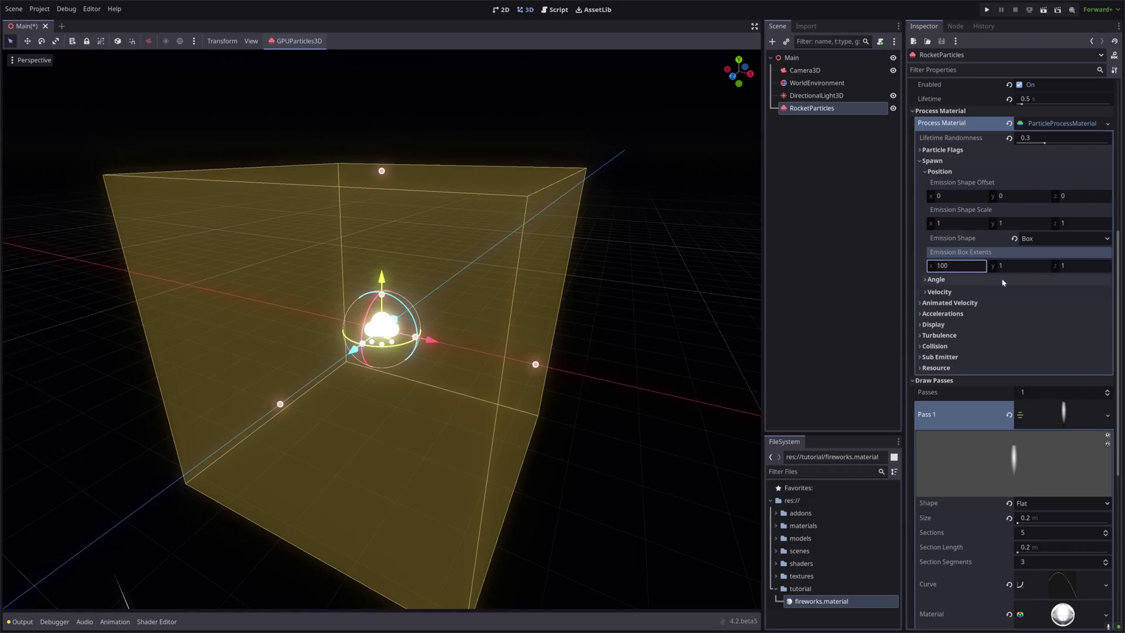
Set the spawn velocity direction to 0, 1, 0 so rockets launch upward, and reduce the spread to 0.
{"action": "scroll", "coordinate": [486, 322], "scroll_direction": "down", "scroll_amount": 8}
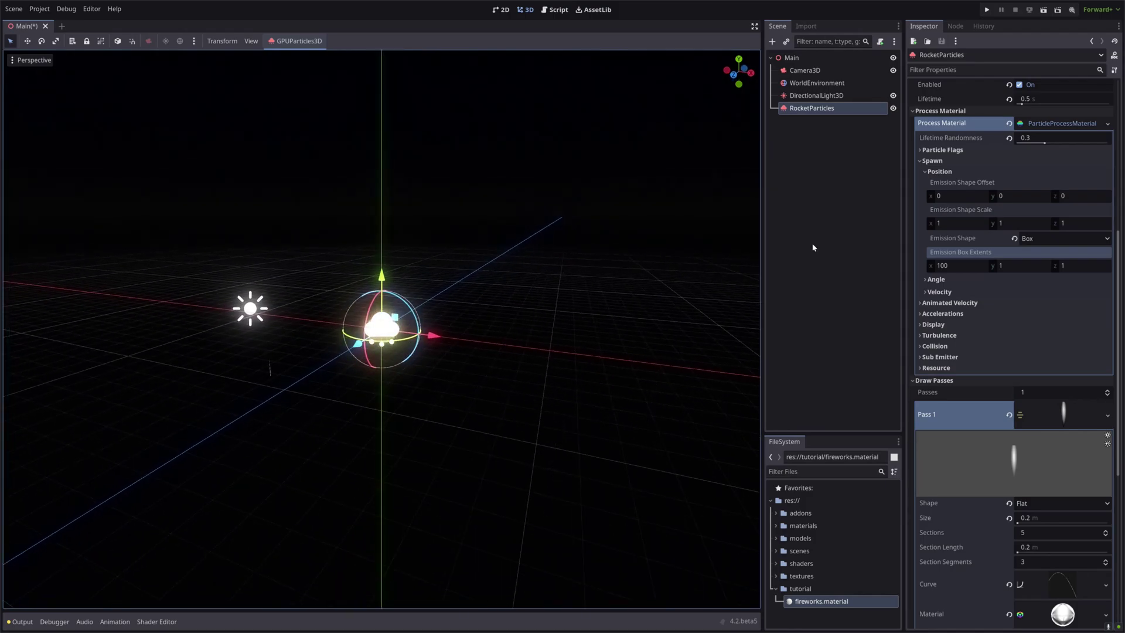
{"action": "left_click", "coordinate": [938, 291]}
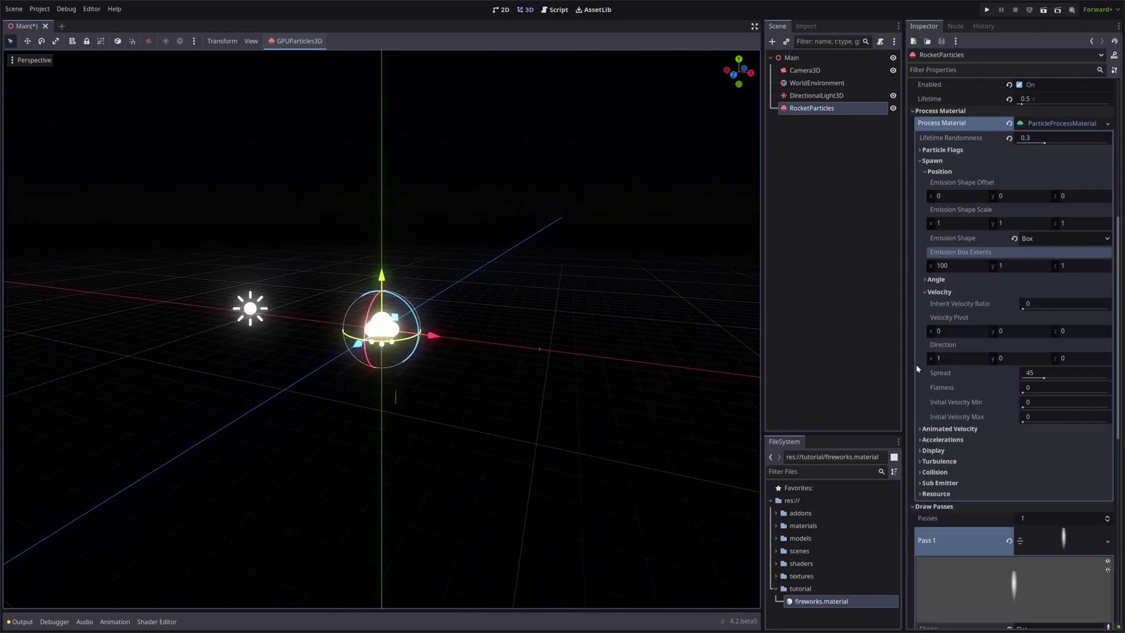
{"action": "left_click", "coordinate": [950, 359]}
{"action": "type", "text": "0"}
{"action": "key", "text": "Tab"}
{"action": "type", "text": "1"}
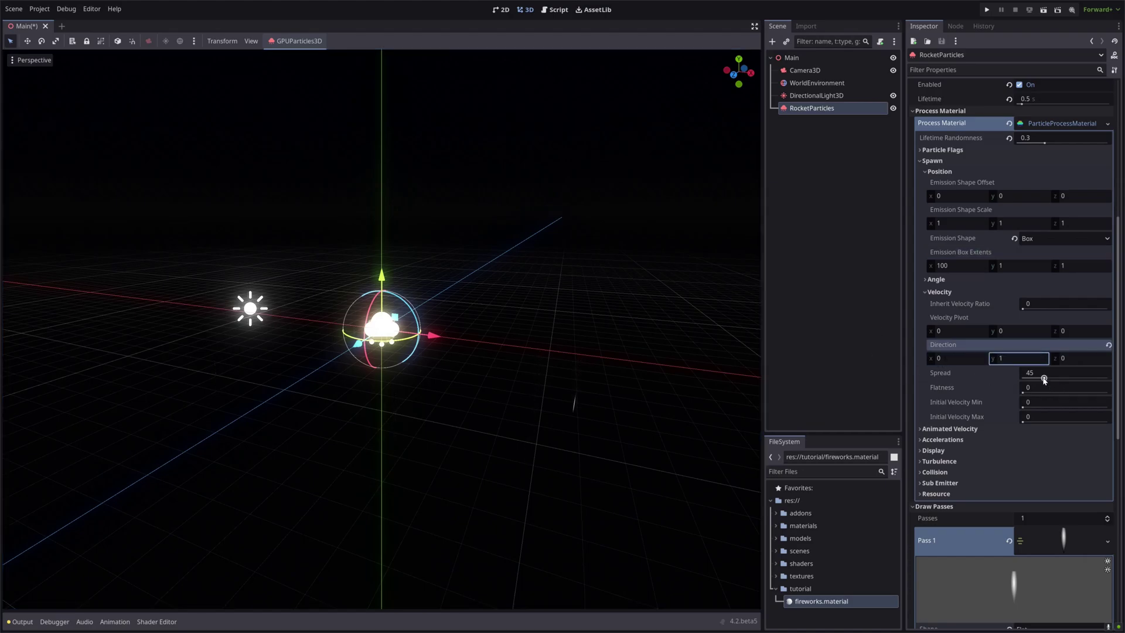
{"action": "left_click_drag", "start_coordinate": [1044, 380], "coordinate": [983, 378]}
Set the initial velocity minimum to 25 and maximum to 30.
{"action": "left_click", "coordinate": [1061, 405]}
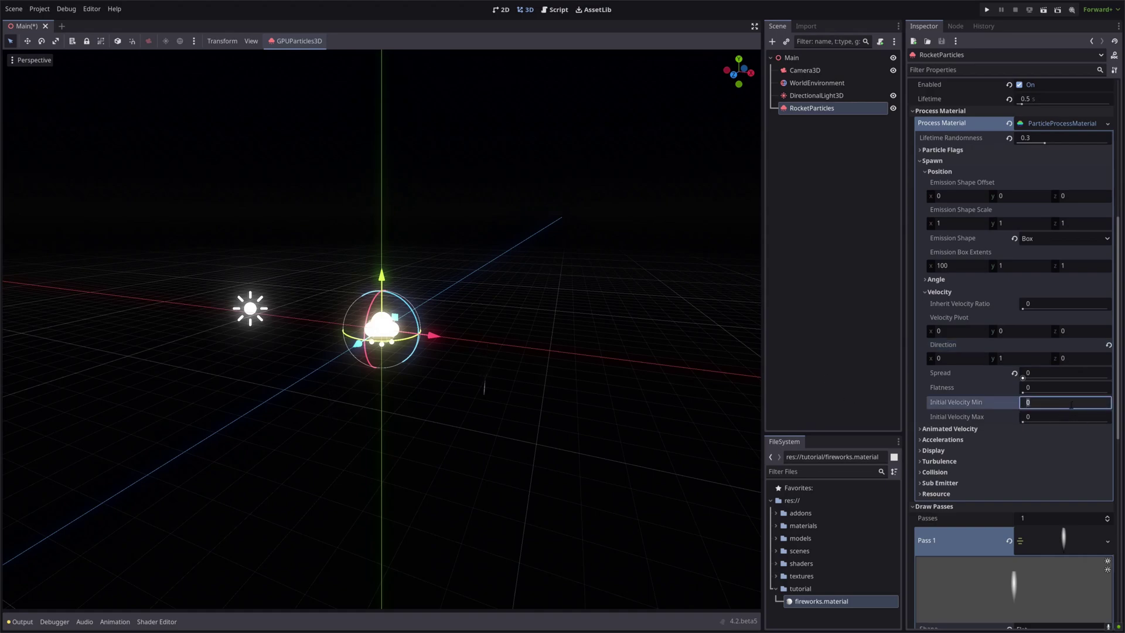
{"action": "type", "text": "25"}
{"action": "key", "text": "Tab"}
{"action": "type", "text": "30"}
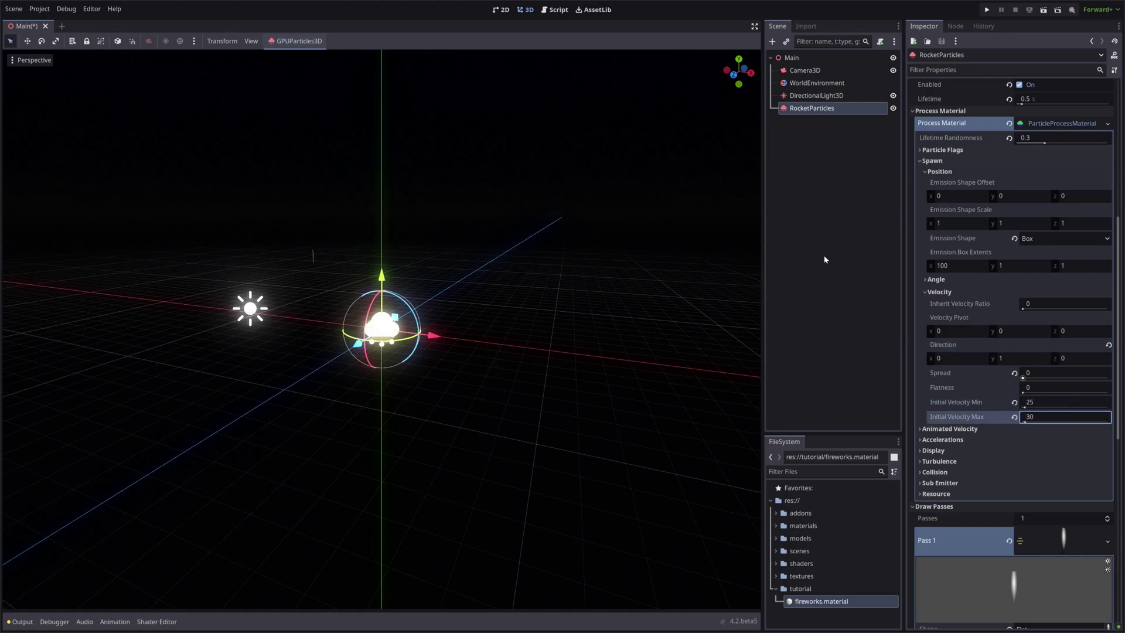
{"action": "key", "text": "Return"}
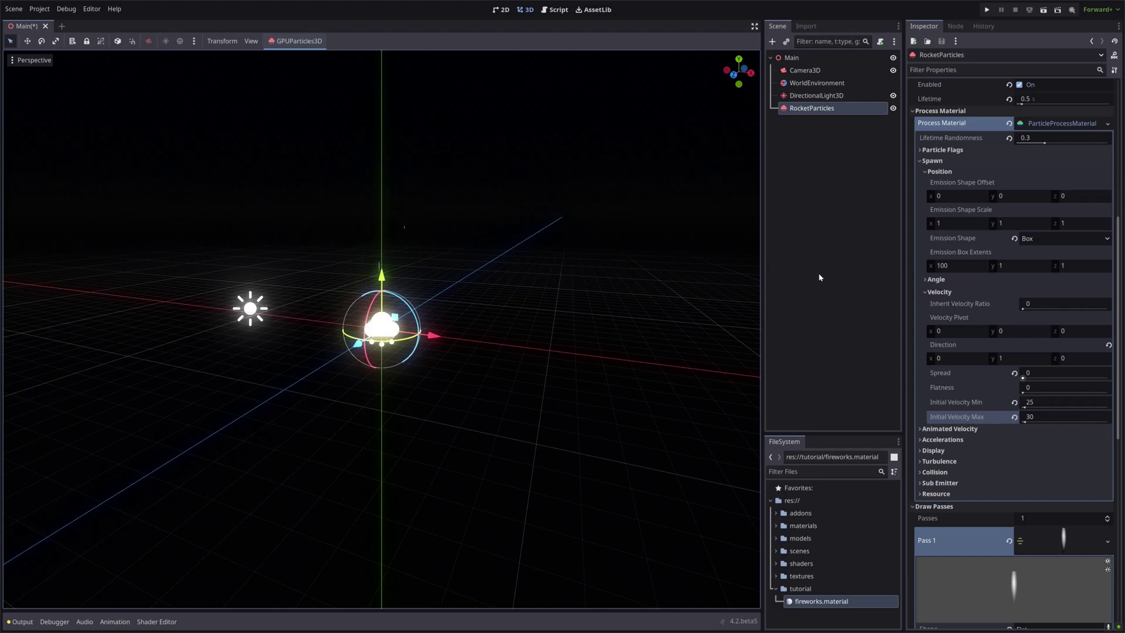
Expand the material's display scale settings and set the maximum particle scale to 2.
{"action": "scroll", "coordinate": [972, 223], "scroll_direction": "down", "scroll_amount": 5}
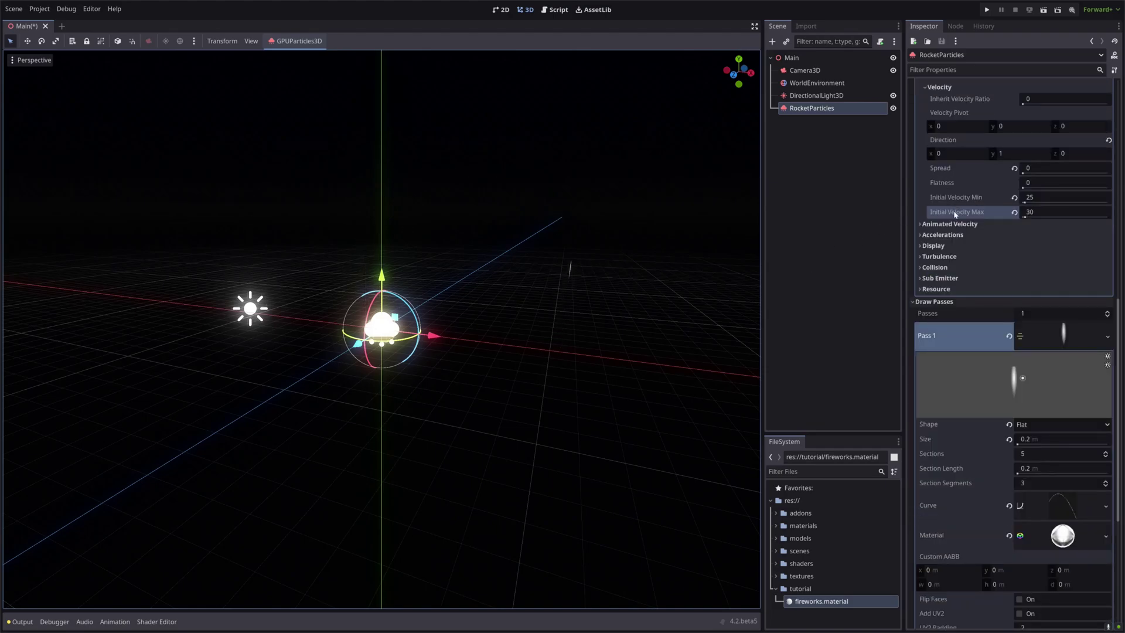
{"action": "left_click", "coordinate": [951, 247]}
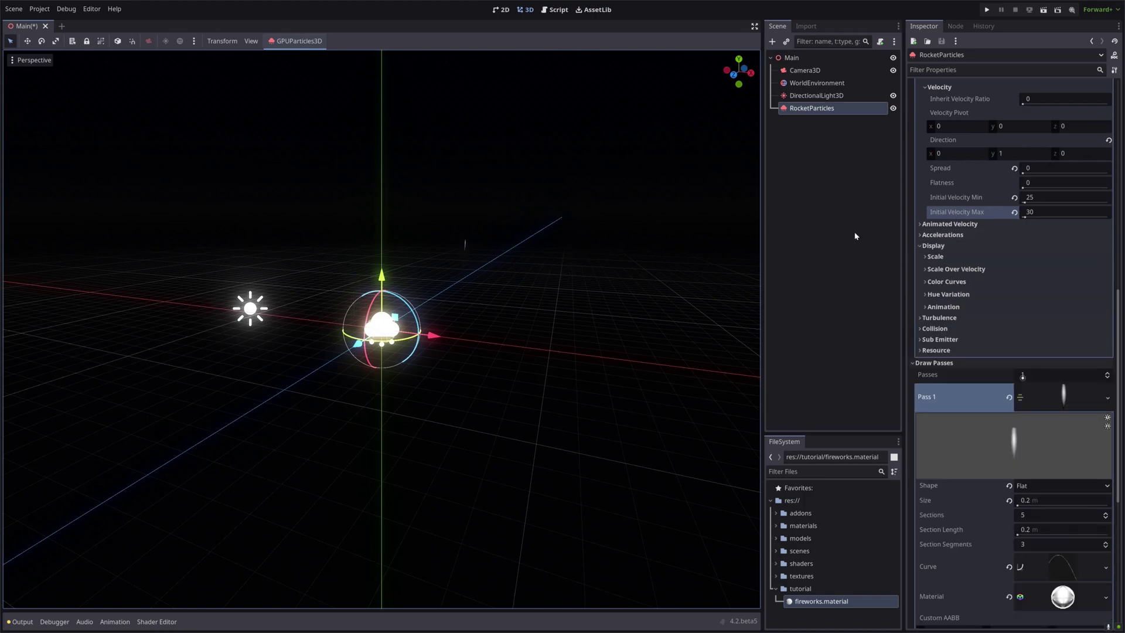
{"action": "left_click", "coordinate": [935, 257]}
{"action": "left_click", "coordinate": [1051, 265]}
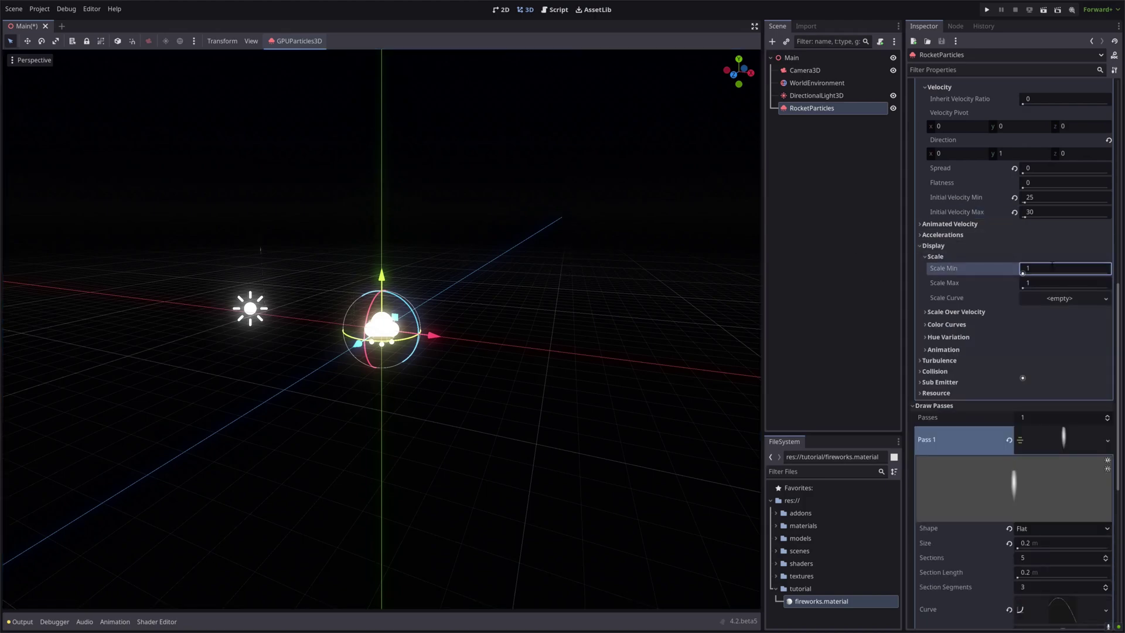
{"action": "key", "text": "Tab"}
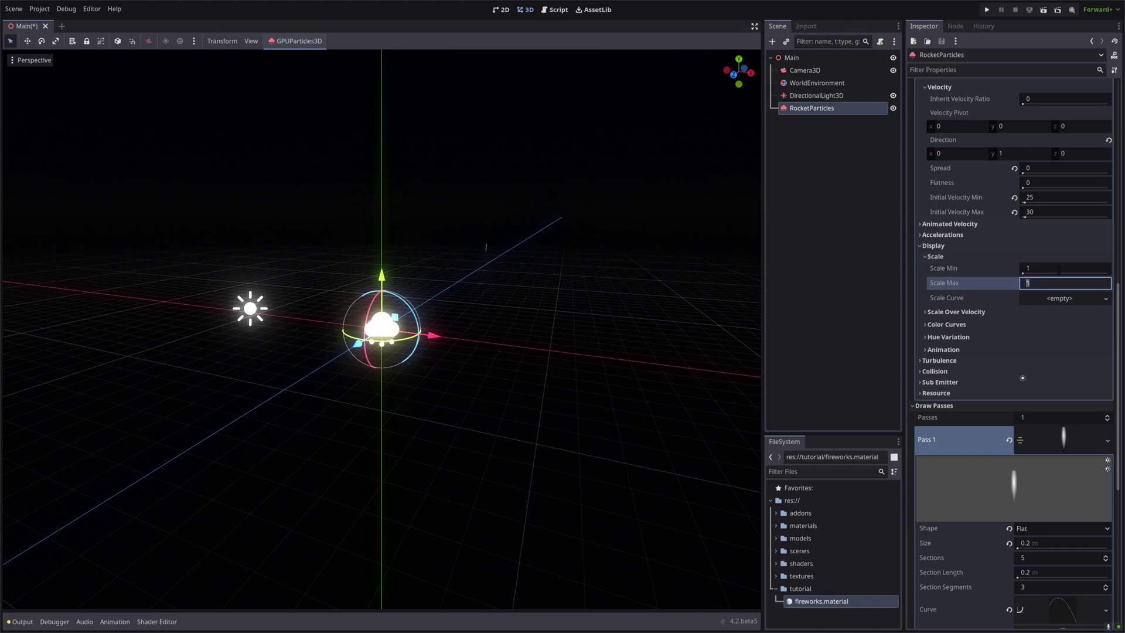
{"action": "type", "text": "2"}
{"action": "key", "text": "Return"}
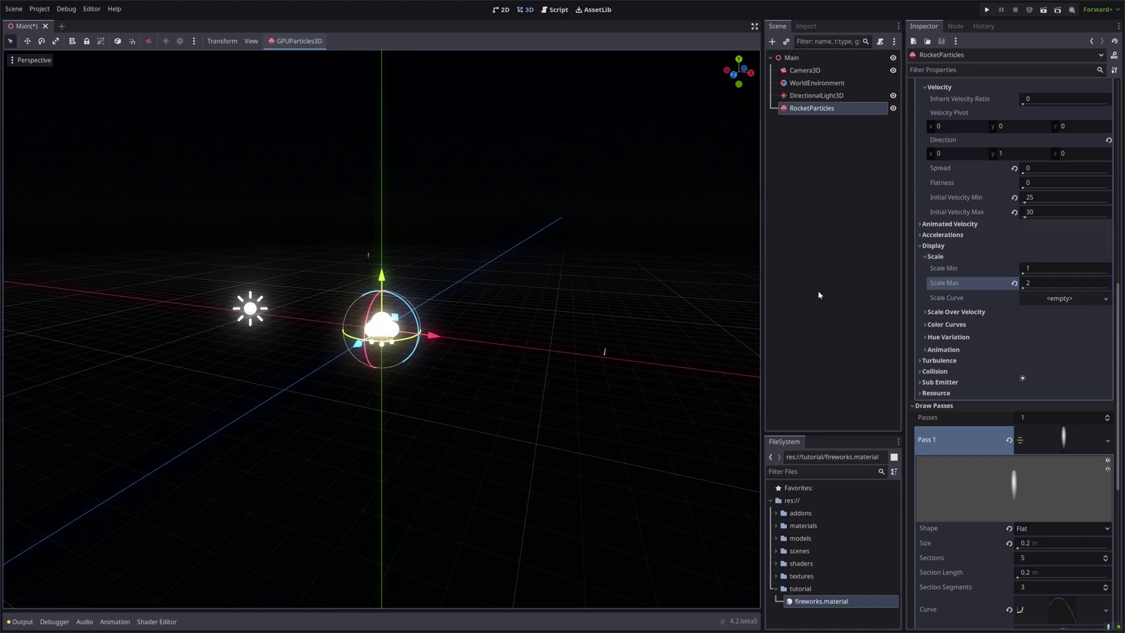
Give the color ramp a new gradient texture running from white to black.
{"action": "left_click", "coordinate": [949, 324]}
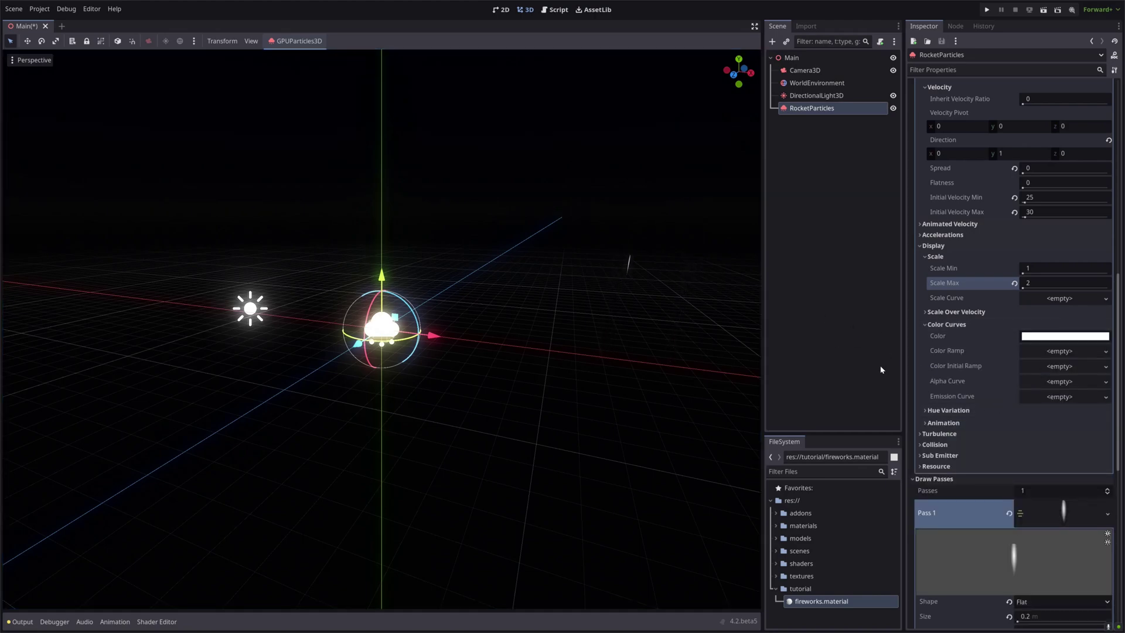
{"action": "left_click", "coordinate": [1077, 352]}
{"action": "left_click", "coordinate": [1068, 365]}
{"action": "left_click", "coordinate": [1026, 364]}
{"action": "left_click", "coordinate": [1022, 364]}
{"action": "left_click", "coordinate": [1032, 350]}
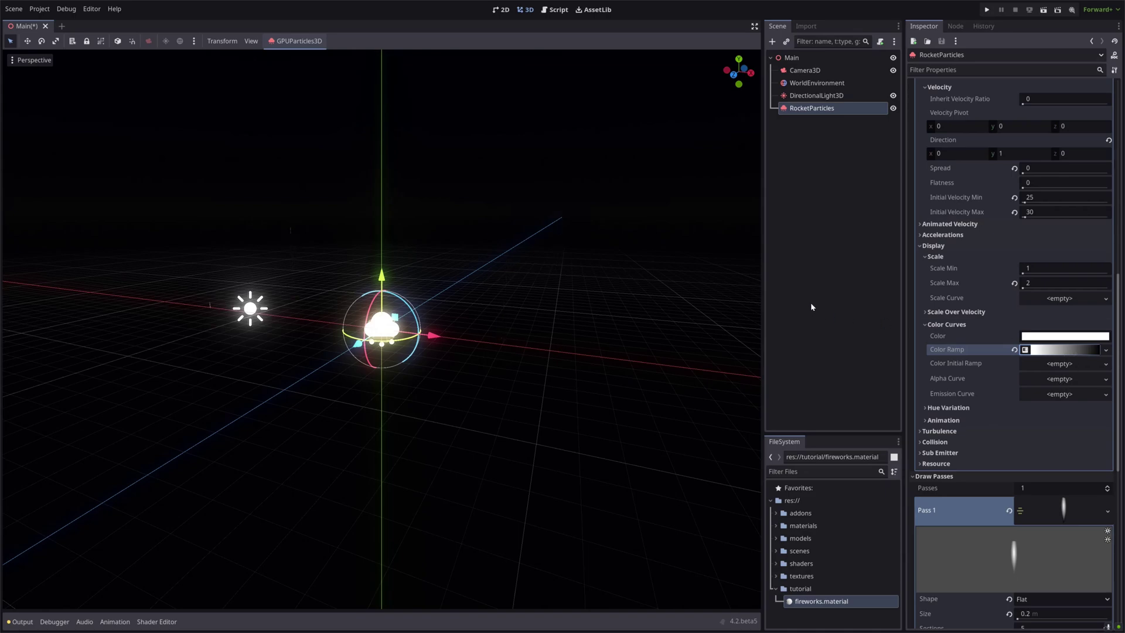
Give the color initial ramp a new gradient texture running from red to orange-yellow.
{"action": "left_click", "coordinate": [1049, 364]}
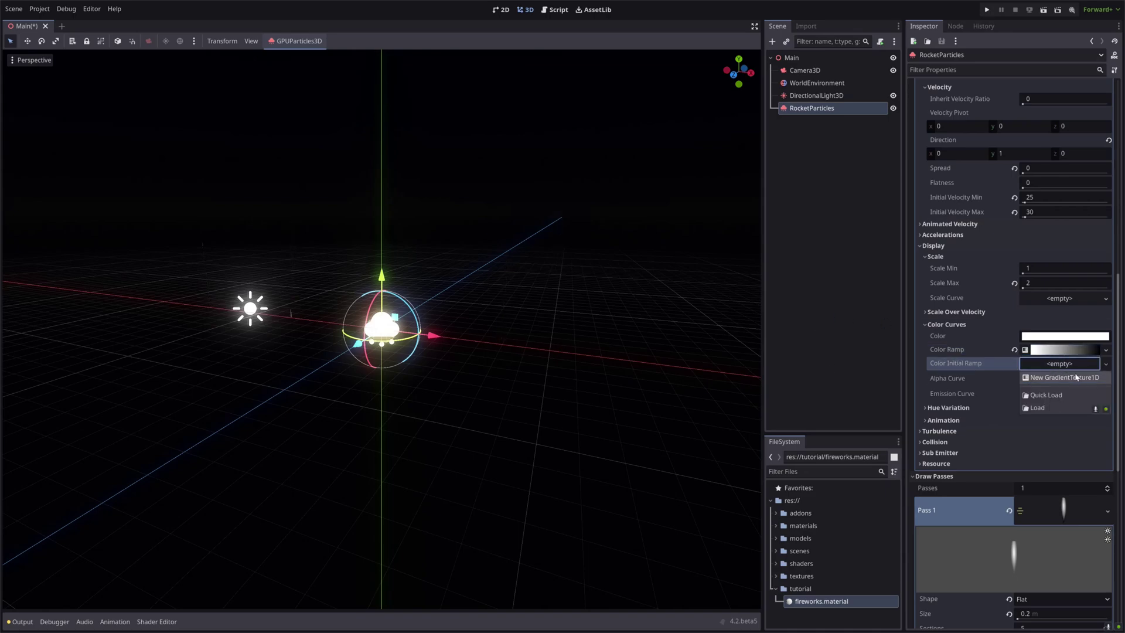
{"action": "left_click", "coordinate": [1059, 363]}
{"action": "left_click", "coordinate": [1060, 364]}
{"action": "double_click", "coordinate": [1079, 413]}
{"action": "double_click", "coordinate": [1078, 413]}
{"action": "left_click", "coordinate": [1031, 231]}
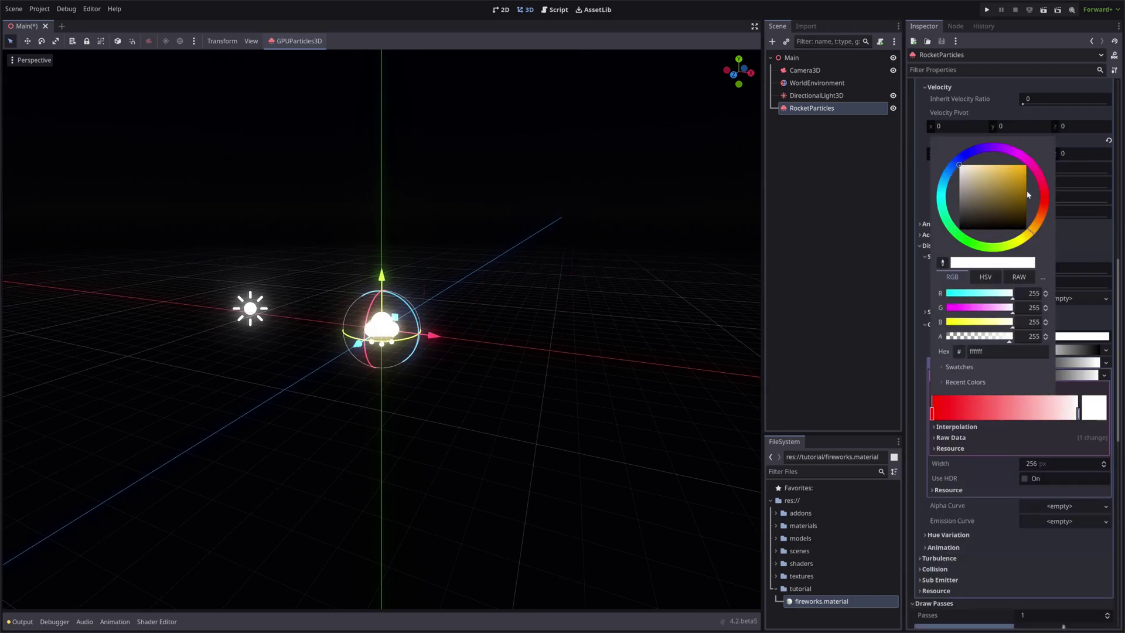
{"action": "left_click", "coordinate": [875, 241]}
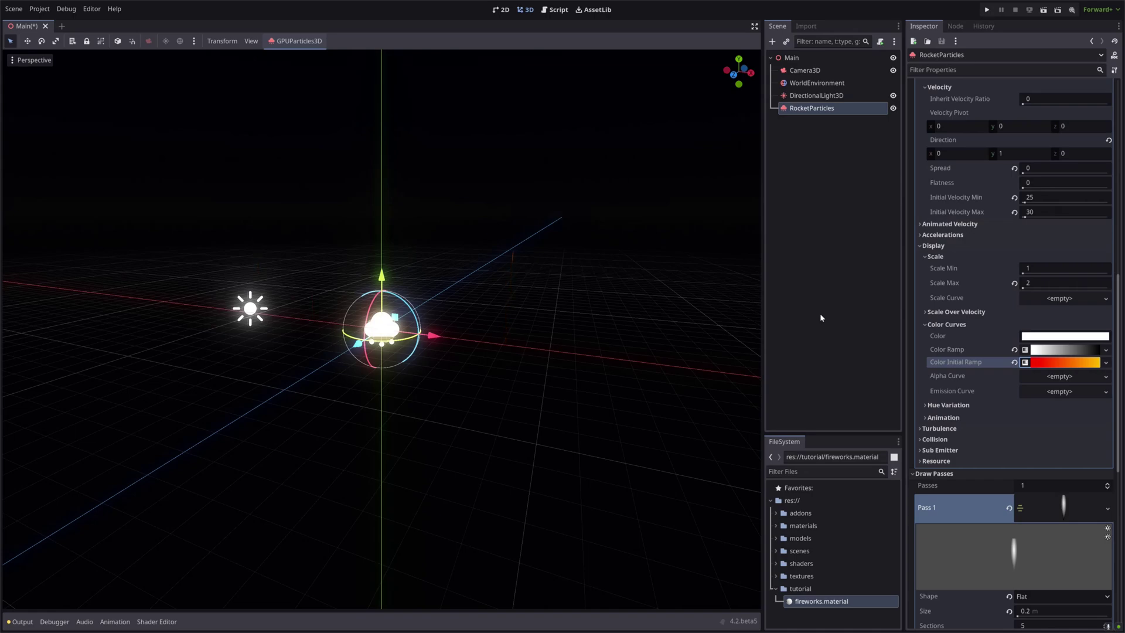
Hide RocketParticles and add a GPUParticles3D node named BlastParticles under Main.
{"action": "left_click", "coordinate": [893, 108]}
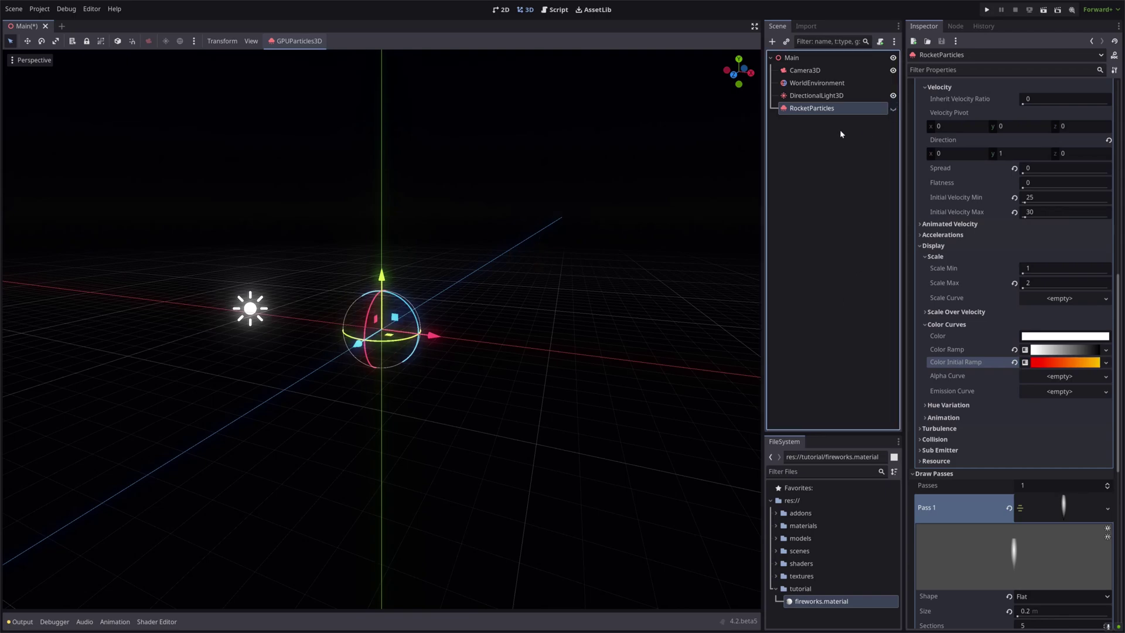
{"action": "left_click", "coordinate": [819, 59]}
{"action": "key", "text": "ctrl+a"}
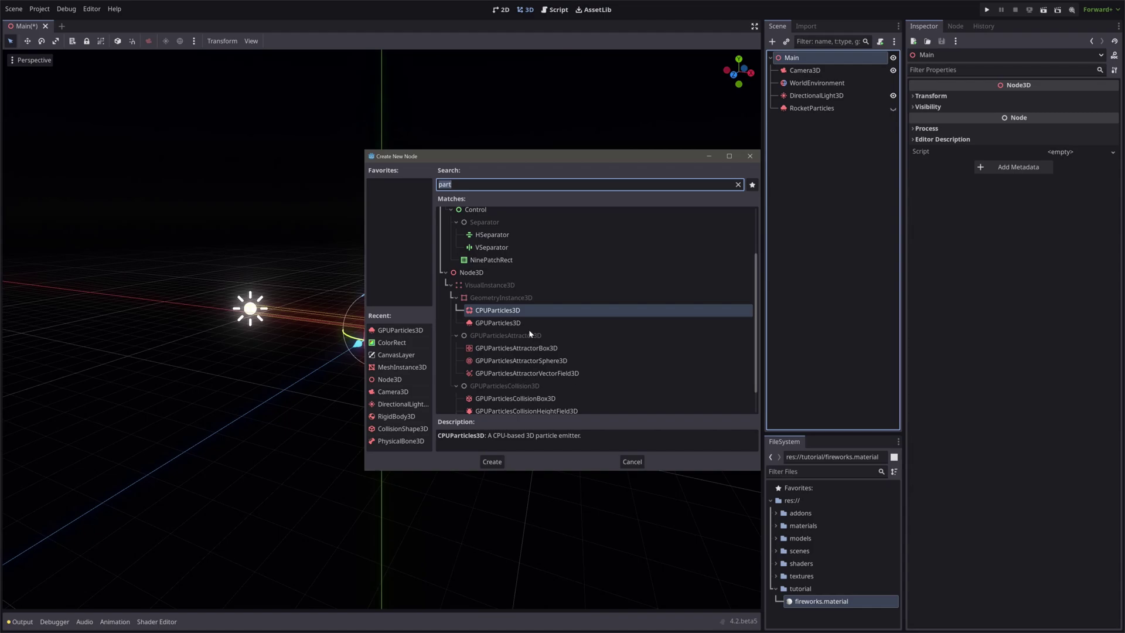
{"action": "double_click", "coordinate": [523, 322]}
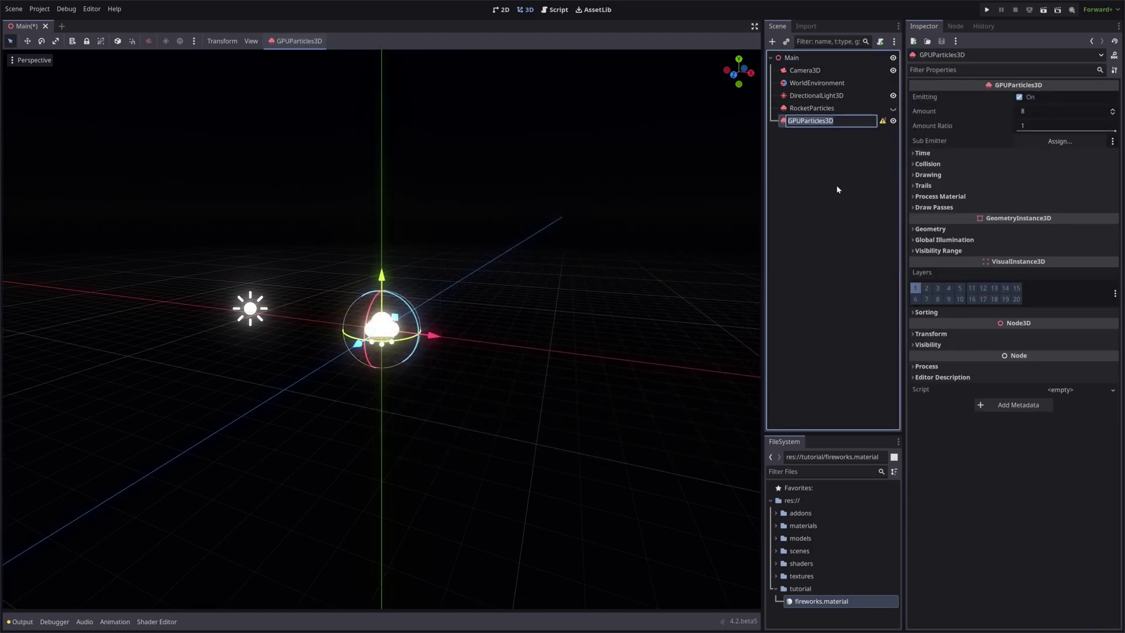
{"action": "type", "text": "BlastParticles"}
{"action": "key", "text": "Return"}
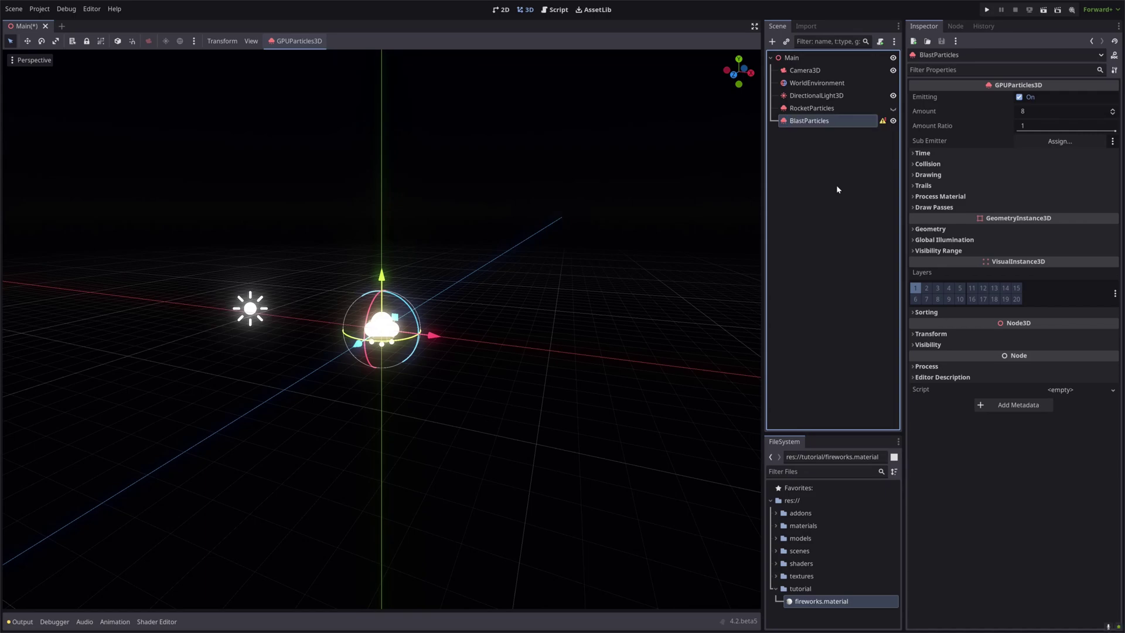
Assign a new RibbonTrailMesh to draw pass 1 of BlastParticles and open its properties.
{"action": "left_click", "coordinate": [939, 208]}
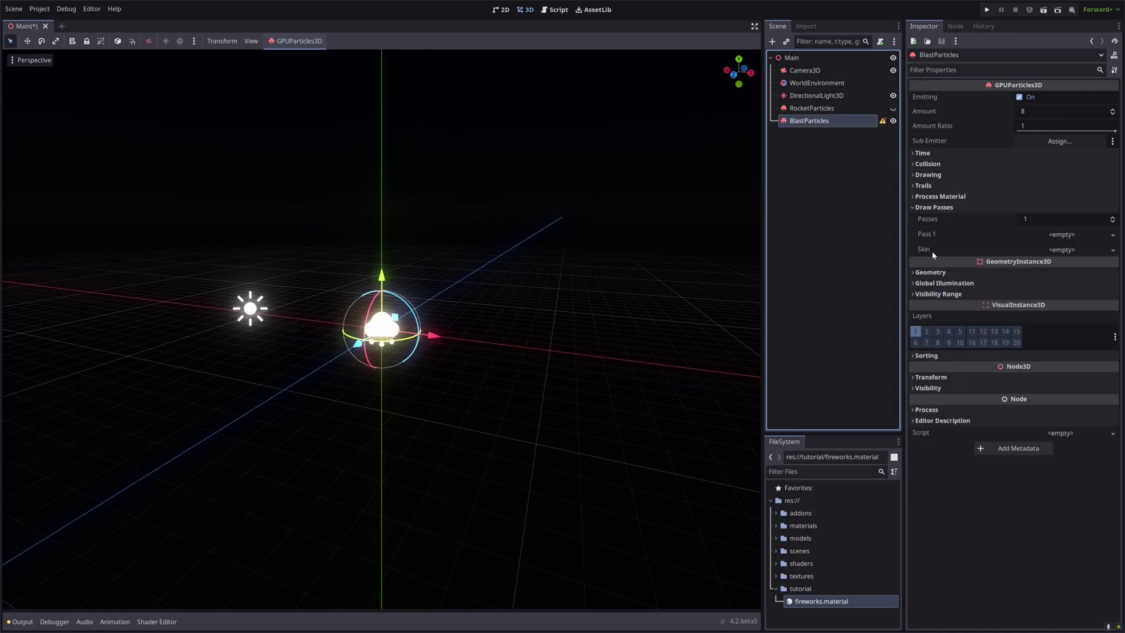
{"action": "left_click", "coordinate": [1084, 236]}
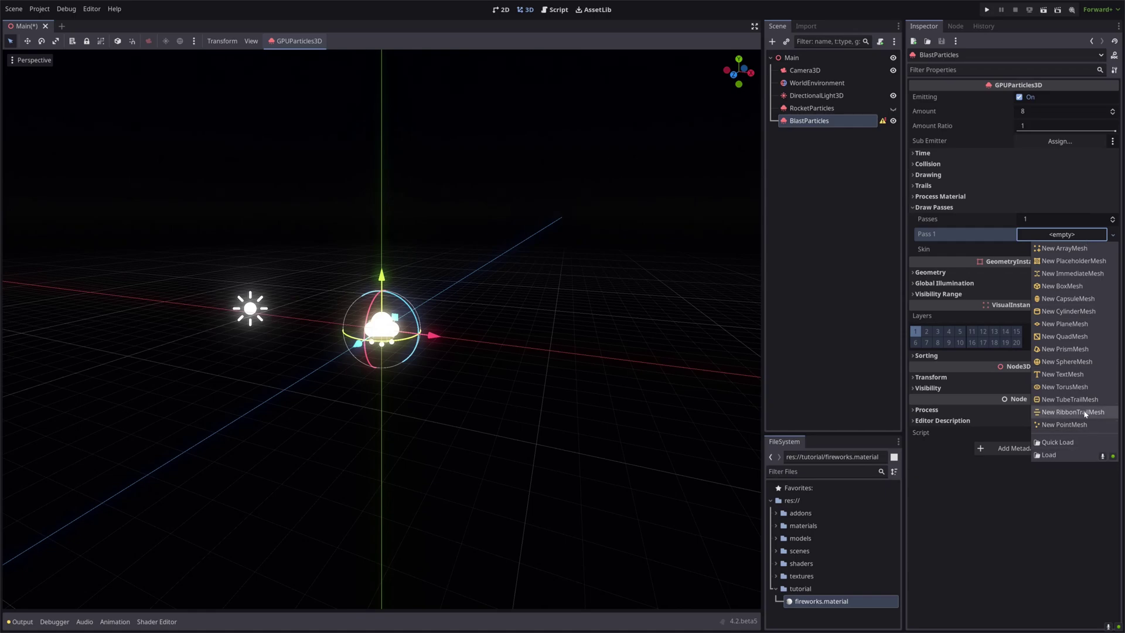
{"action": "left_click", "coordinate": [1073, 417]}
{"action": "left_click", "coordinate": [1063, 241]}
{"action": "scroll", "coordinate": [961, 199], "scroll_direction": "down", "scroll_amount": 3}
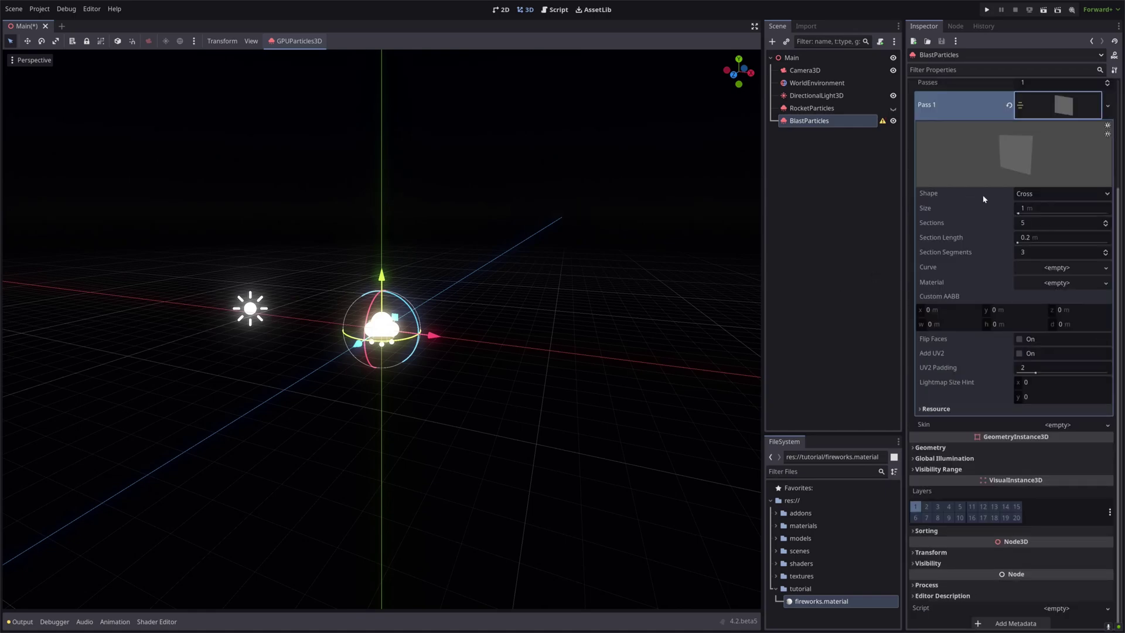
Set the ribbon mesh's shape to Flat and size to 0.1 m, and assign fireworks.material as its material.
{"action": "left_click", "coordinate": [1037, 193]}
{"action": "left_click", "coordinate": [1040, 206]}
{"action": "left_click", "coordinate": [1052, 208]}
{"action": "type", "text": ".1"}
{"action": "key", "text": "Return"}
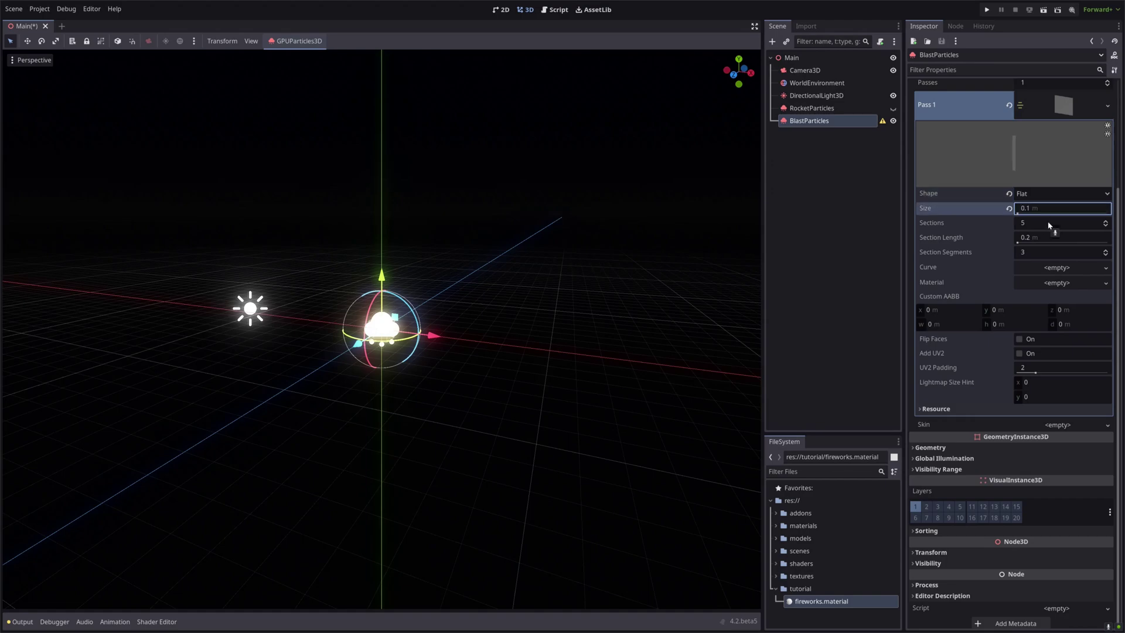
{"action": "left_click_drag", "start_coordinate": [820, 602], "coordinate": [1067, 290]}
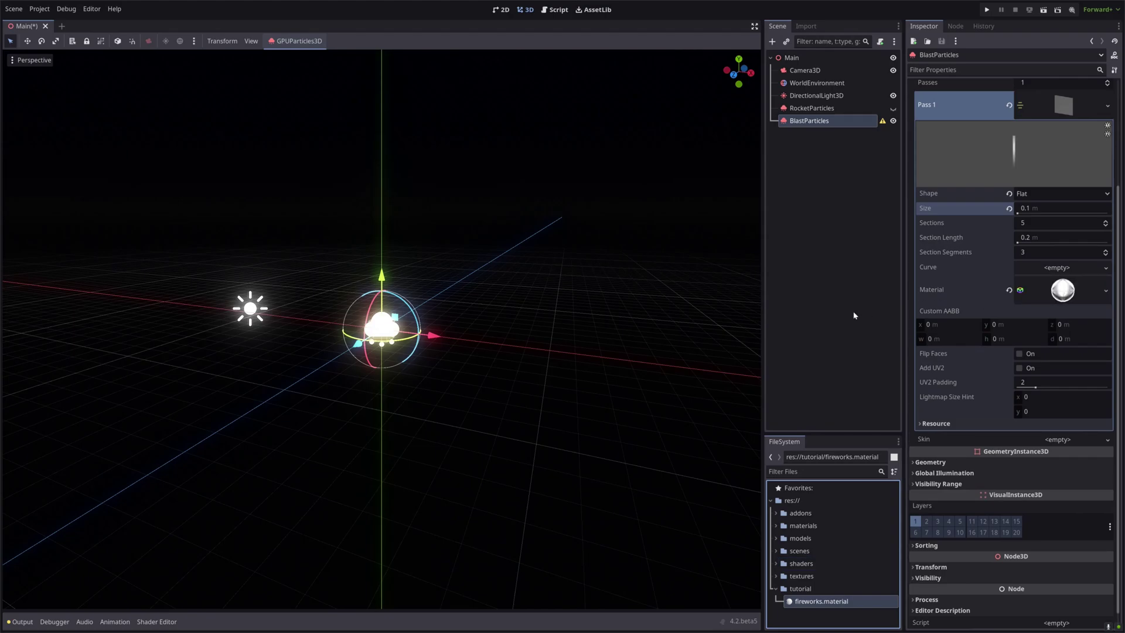
Give the ribbon mesh a new curve that arches up in the middle and tapers to 0 at its end.
{"action": "left_click", "coordinate": [1052, 276]}
{"action": "left_click", "coordinate": [1066, 290]}
{"action": "left_click", "coordinate": [930, 375]}
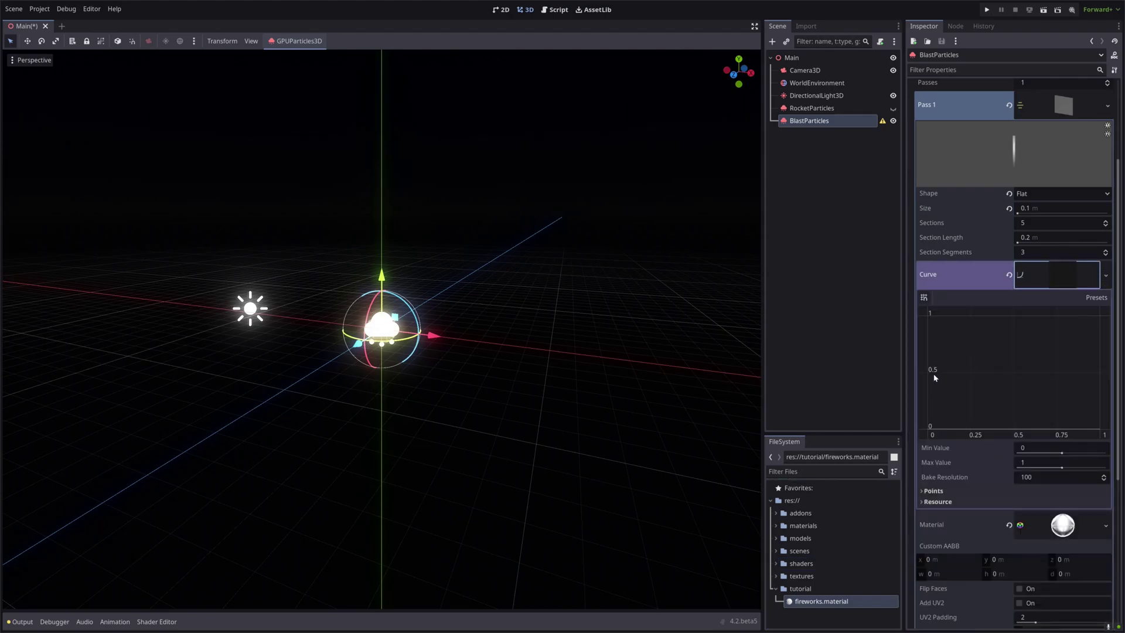
{"action": "left_click_drag", "start_coordinate": [1094, 377], "coordinate": [1092, 413]}
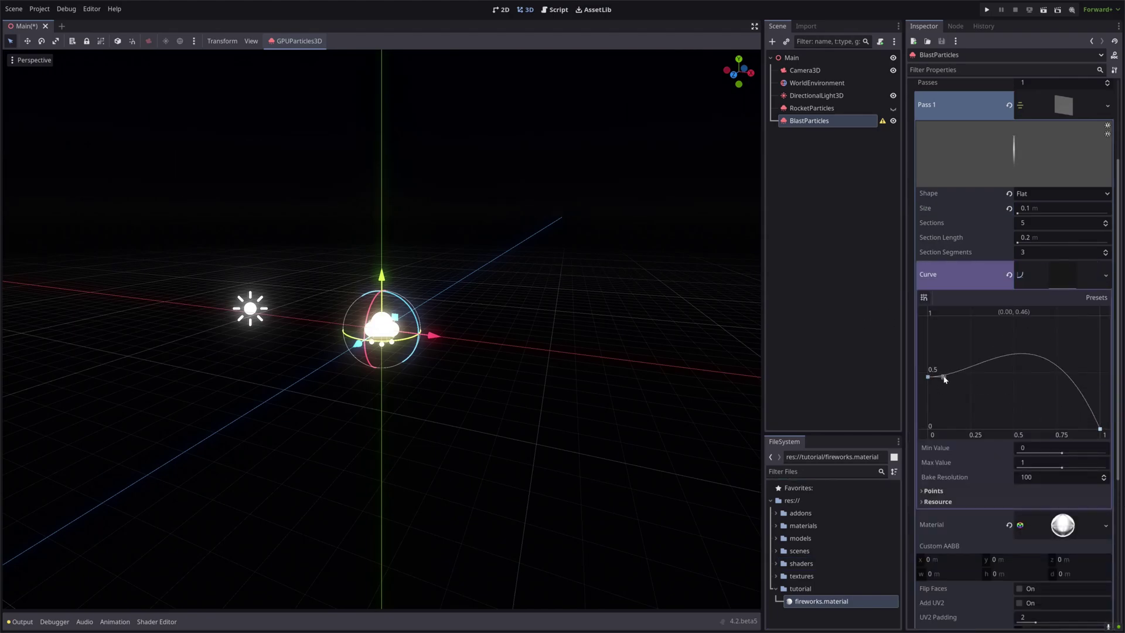
{"action": "left_click_drag", "start_coordinate": [944, 377], "coordinate": [1036, 355]}
{"action": "scroll", "coordinate": [1005, 268], "scroll_direction": "up", "scroll_amount": 3}
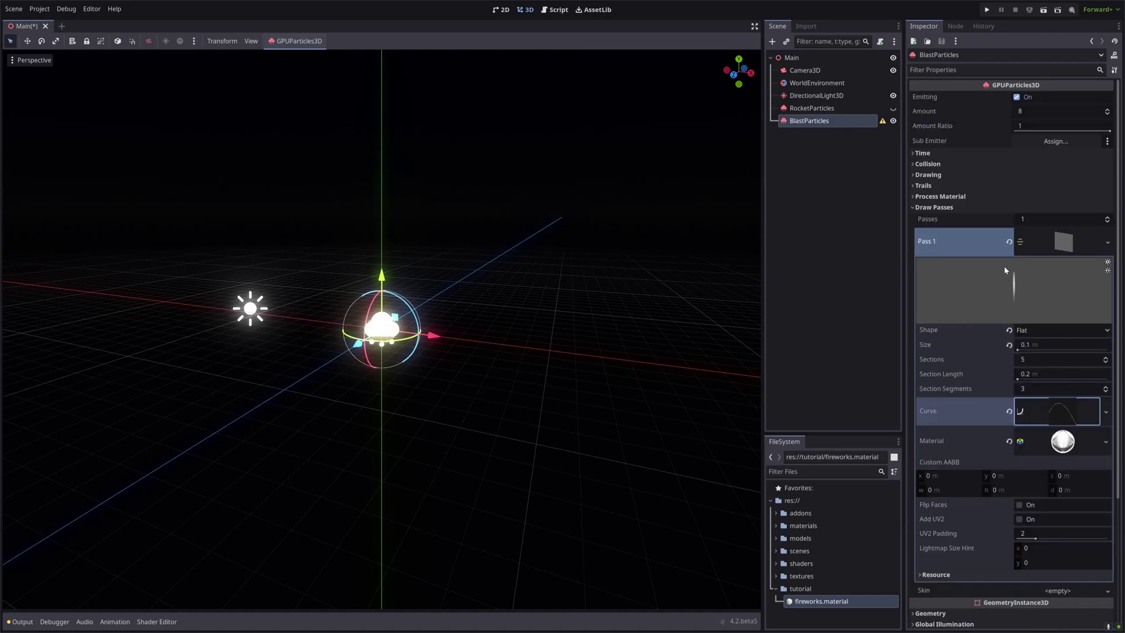
Assign a new ParticleProcessMaterial to BlastParticles.
{"action": "left_click", "coordinate": [941, 196]}
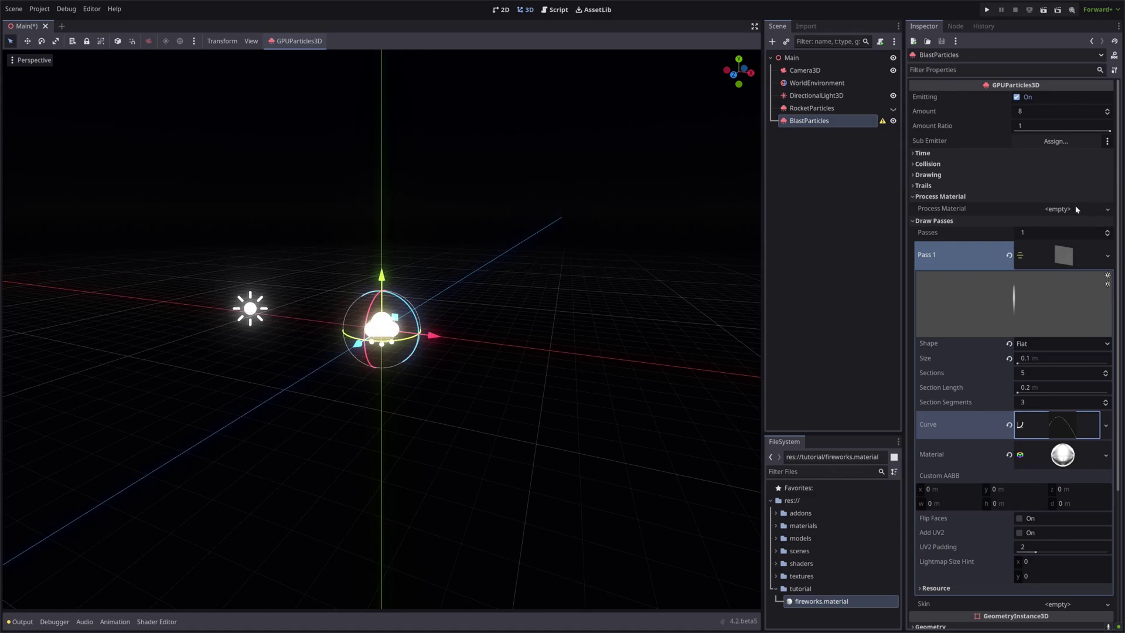
{"action": "left_click", "coordinate": [1057, 209]}
{"action": "left_click", "coordinate": [1080, 237]}
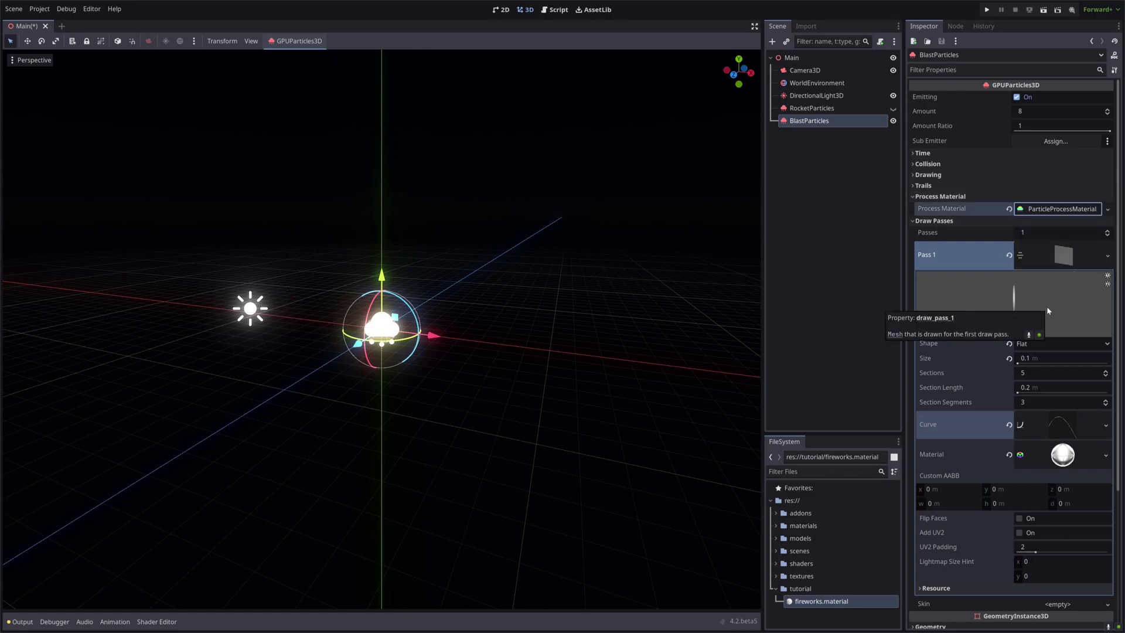
Enable trails on BlastParticles and set the trail lifetime to 0.6 s.
{"action": "left_click", "coordinate": [937, 187]}
{"action": "left_click", "coordinate": [1020, 197]}
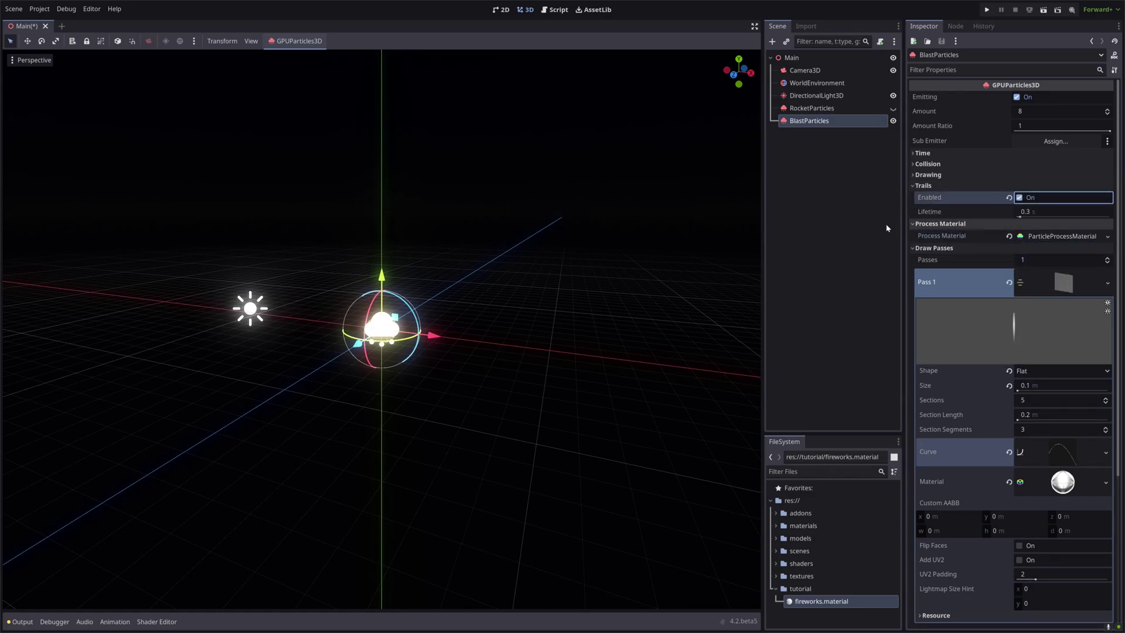
{"action": "left_click", "coordinate": [1052, 212]}
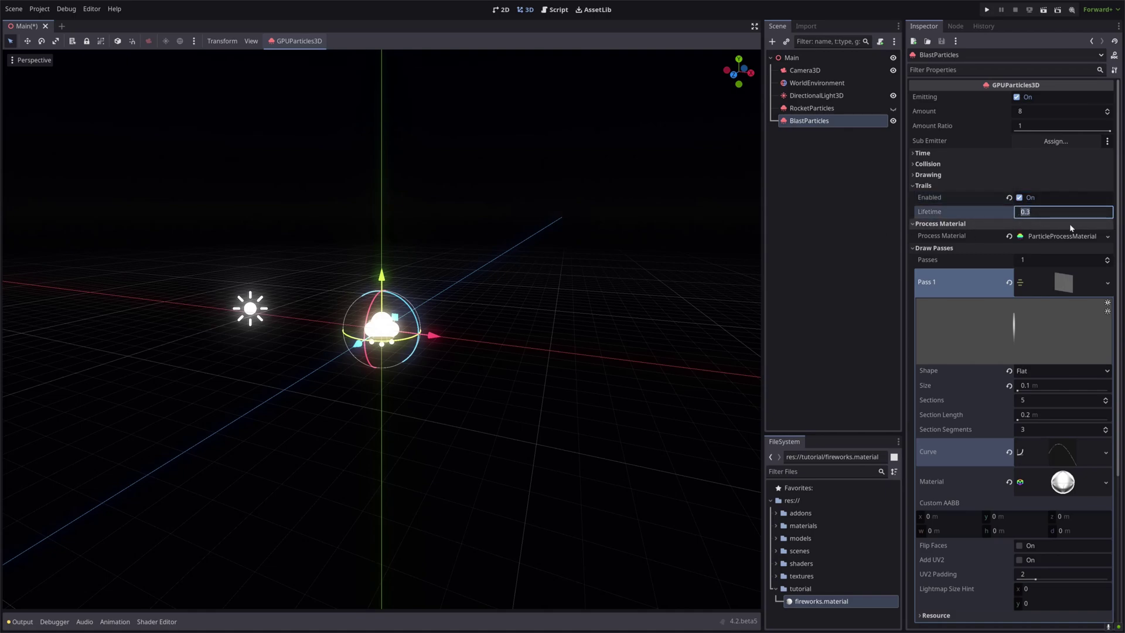
{"action": "type", "text": ".6"}
{"action": "key", "text": "Return"}
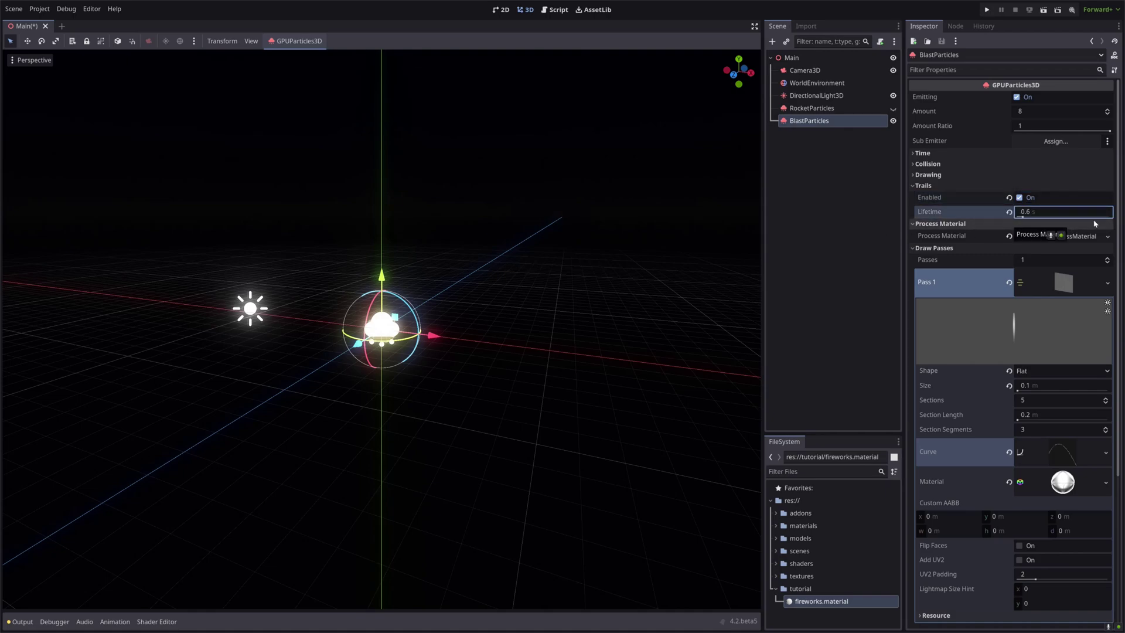
Set the particle amount of BlastParticles to 30.
{"action": "left_click", "coordinate": [1038, 110]}
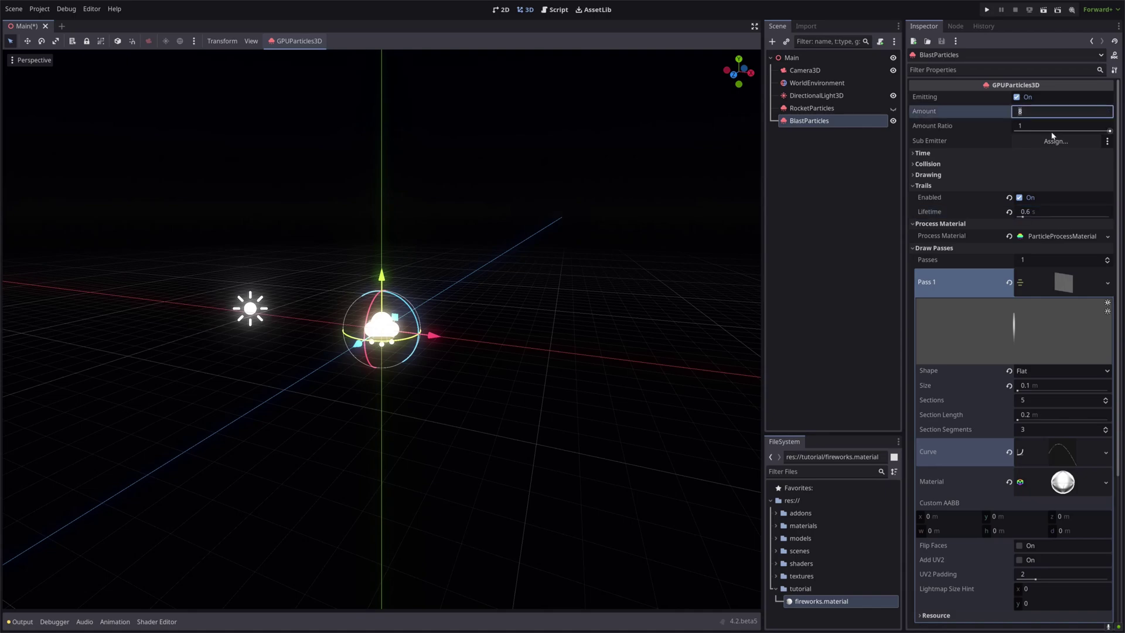
{"action": "type", "text": "30"}
{"action": "key", "text": "Return"}
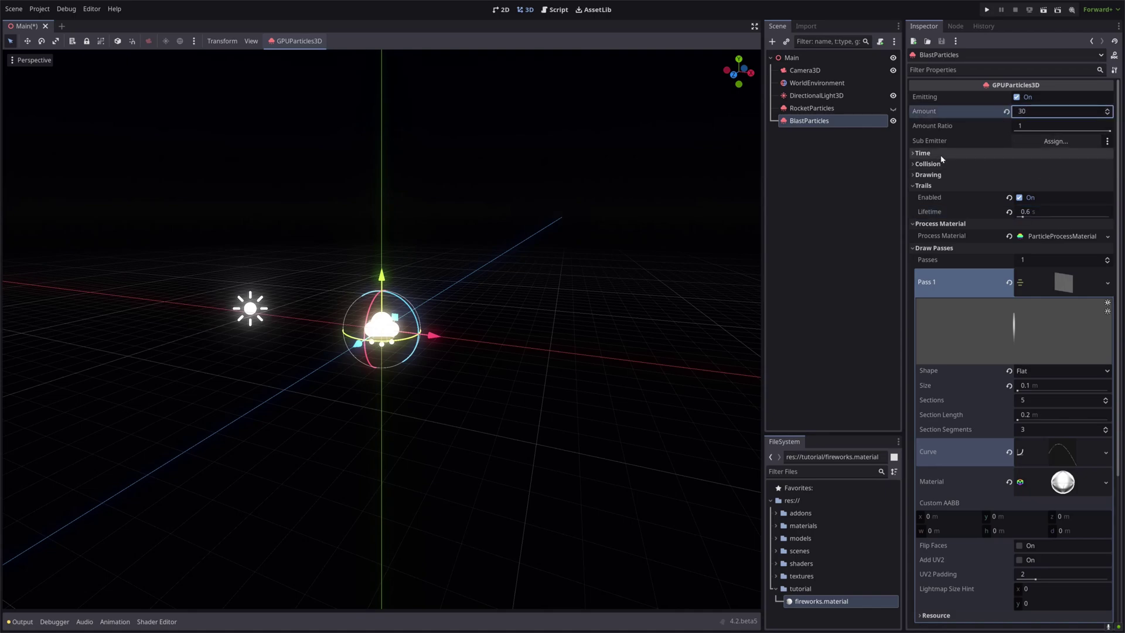
Set the lifetime of BlastParticles to 2 s, its explosiveness to 1 and its fixed FPS to 60.
{"action": "left_click", "coordinate": [923, 153]}
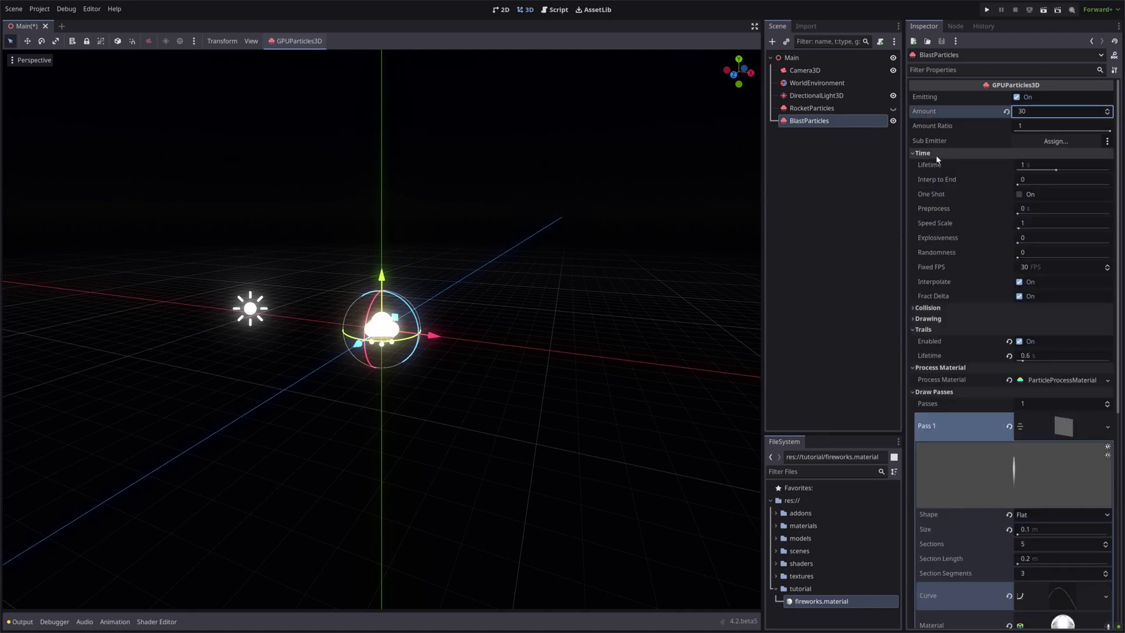
{"action": "left_click", "coordinate": [1034, 165]}
{"action": "type", "text": "2"}
{"action": "key", "text": "Return"}
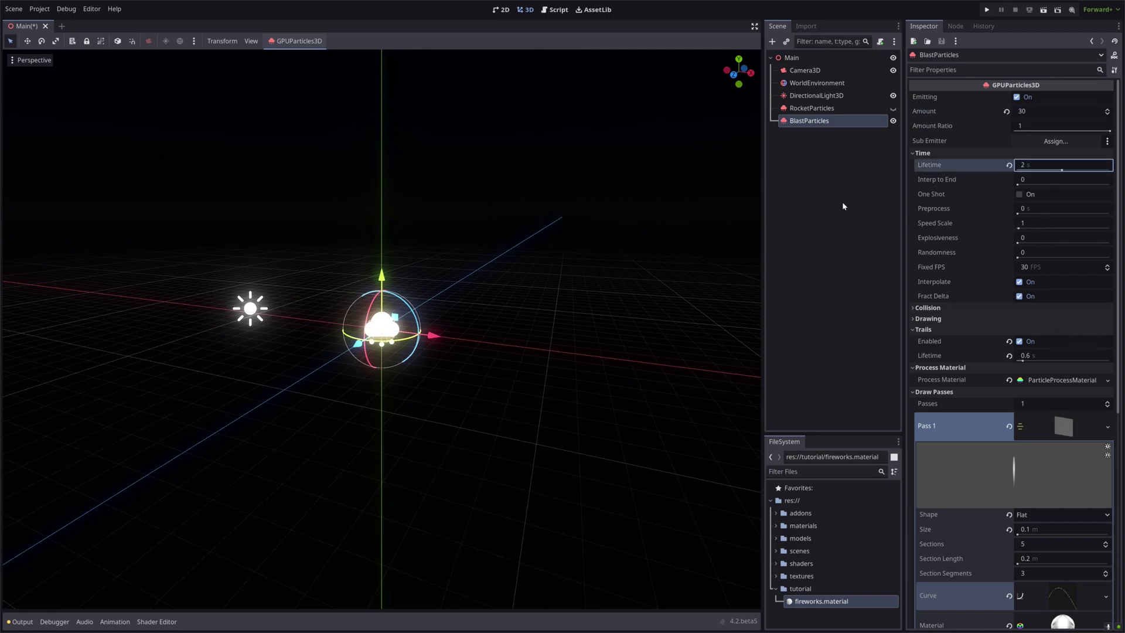
{"action": "left_click_drag", "start_coordinate": [1017, 243], "coordinate": [1110, 243]}
{"action": "left_click", "coordinate": [1057, 268]}
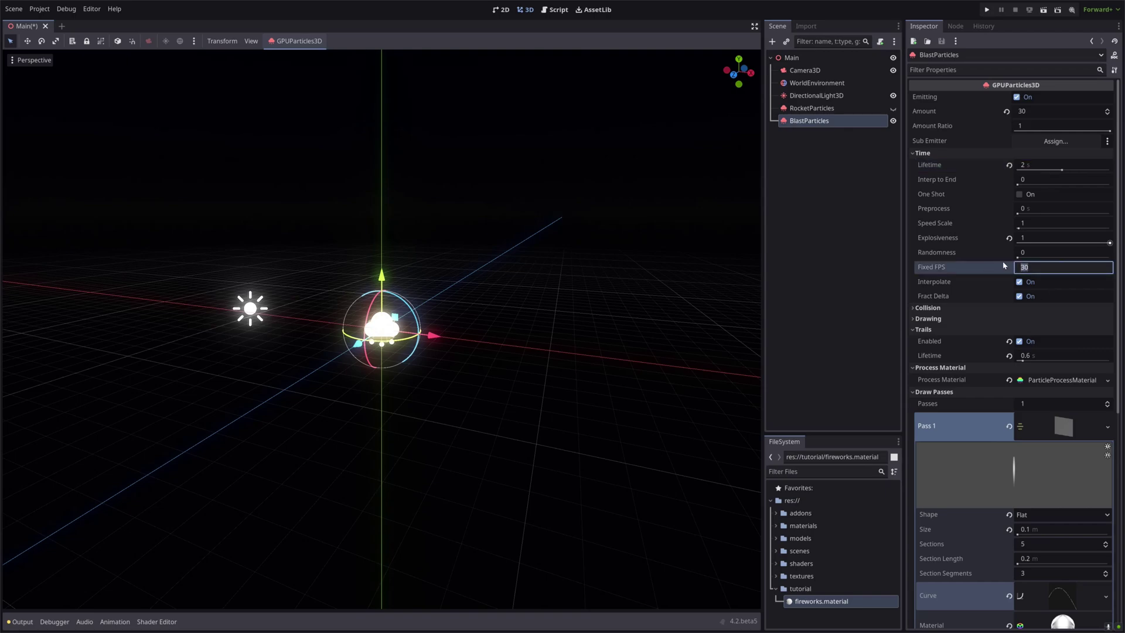
{"action": "type", "text": "60"}
{"action": "key", "text": "Return"}
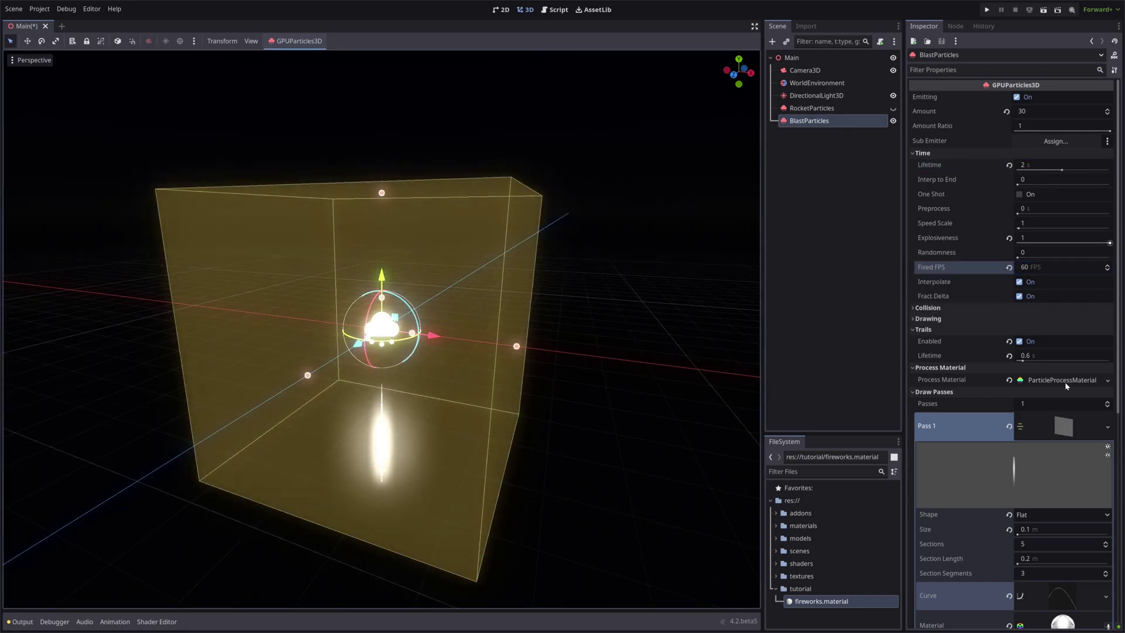
Set the lifetime randomness of the BlastParticles process material to 0.8.
{"action": "left_click", "coordinate": [1060, 379]}
{"action": "scroll", "coordinate": [947, 241], "scroll_direction": "down", "scroll_amount": 3}
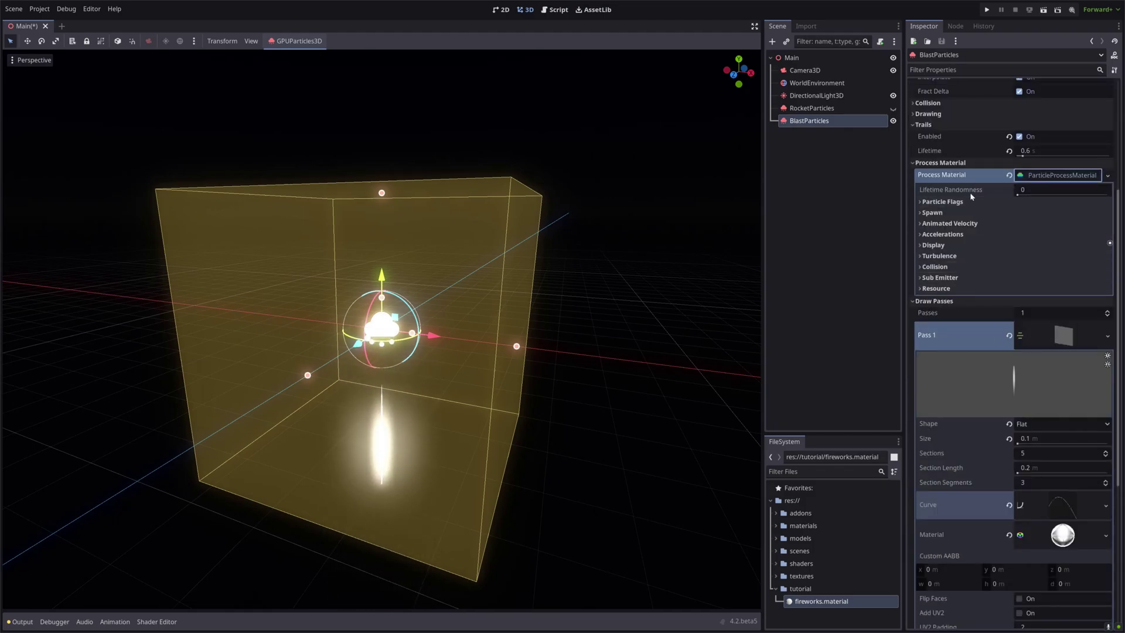
{"action": "left_click", "coordinate": [1049, 189]}
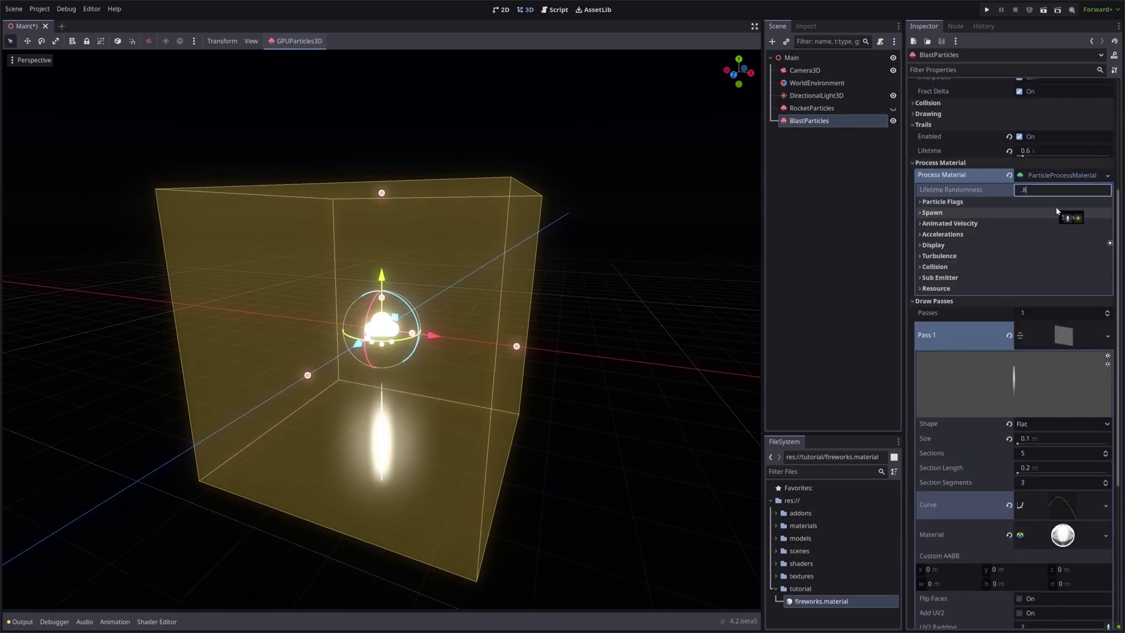
{"action": "type", "text": "0.8"}
Set the blast particles' spawn direction to 0, 1, 0 and the spread to 180.
{"action": "left_click", "coordinate": [934, 212]}
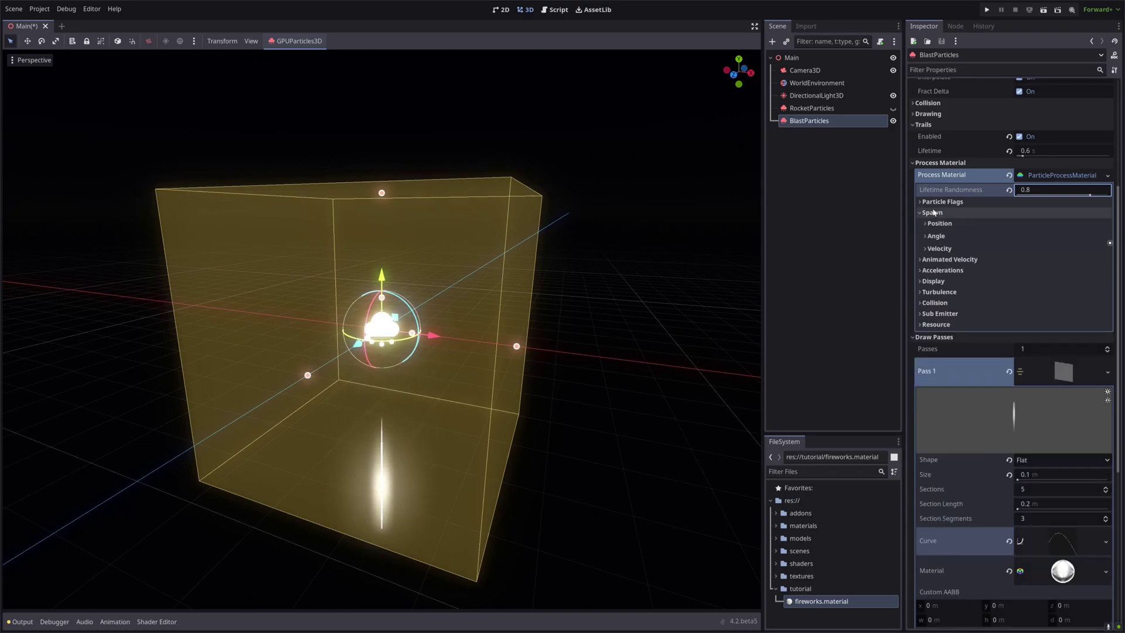
{"action": "left_click", "coordinate": [939, 249]}
{"action": "left_click", "coordinate": [966, 315]}
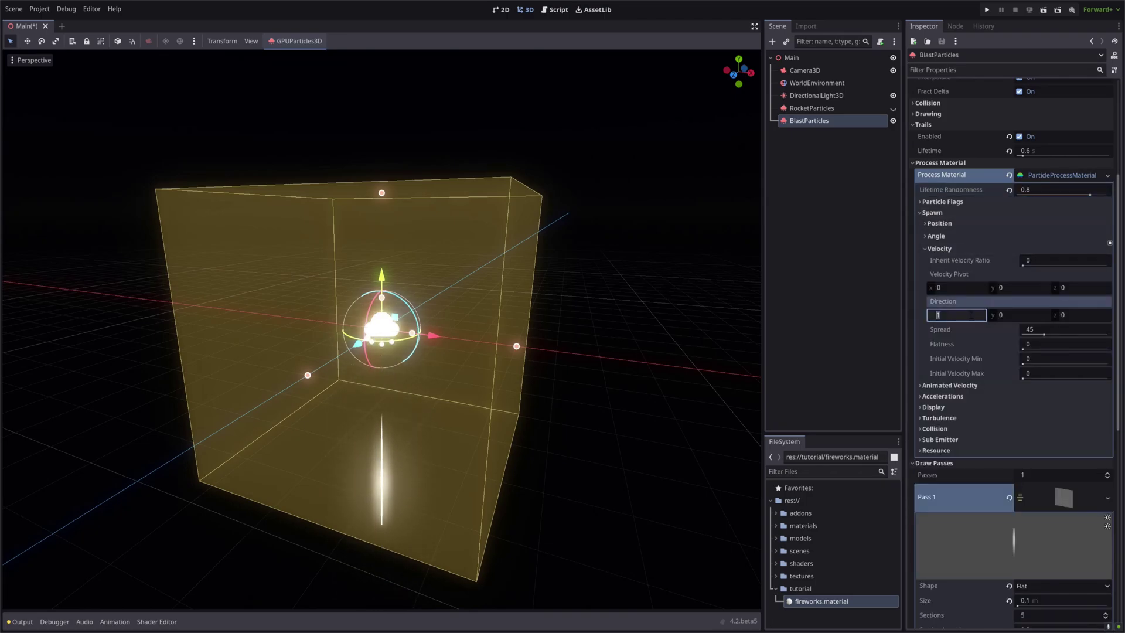
{"action": "type", "text": "0"}
{"action": "key", "text": "Tab"}
{"action": "type", "text": "1"}
{"action": "key", "text": "Return"}
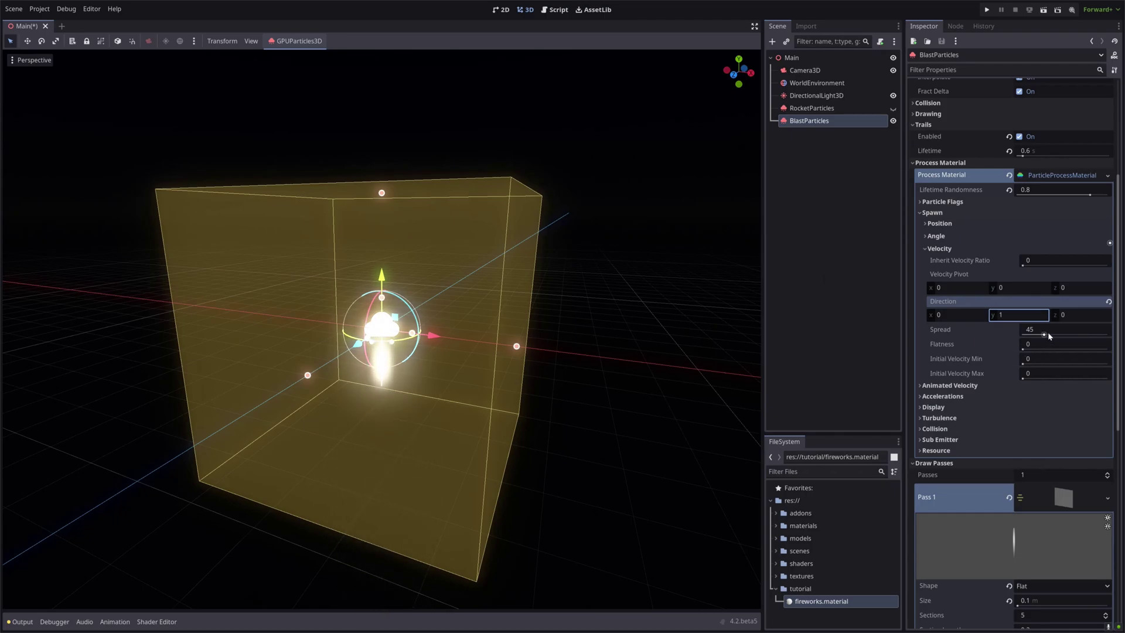
{"action": "left_click_drag", "start_coordinate": [1055, 333], "coordinate": [1108, 334]}
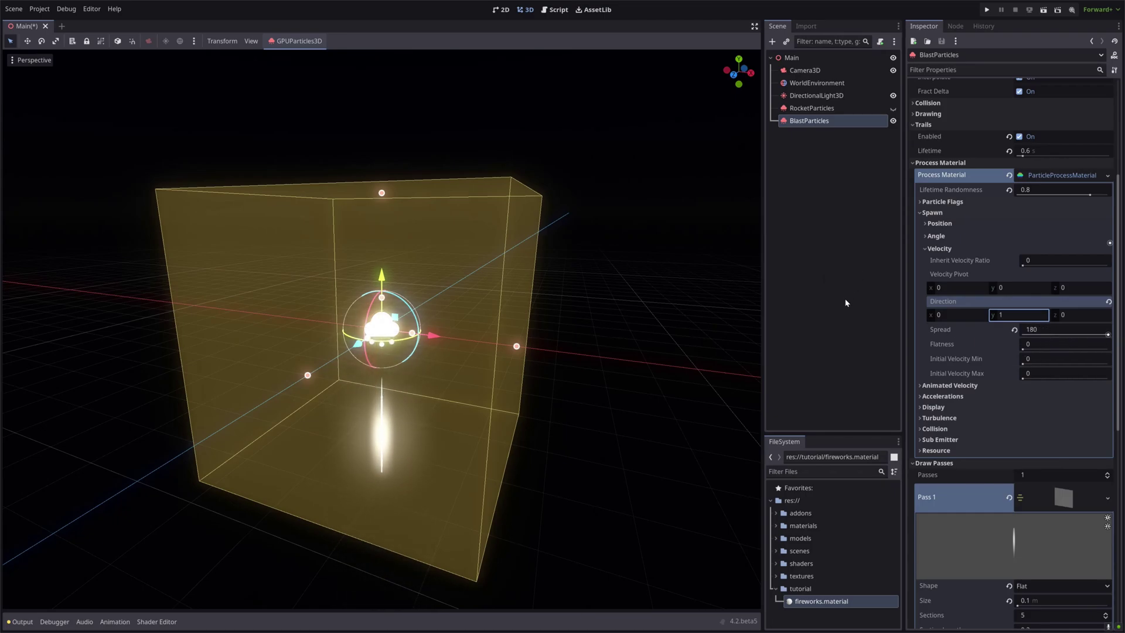
Set the blast particles' initial velocity to a minimum of 15 and a maximum of 20.
{"action": "left_click", "coordinate": [1046, 359]}
{"action": "type", "text": "15"}
{"action": "key", "text": "Tab"}
{"action": "type", "text": "20"}
{"action": "key", "text": "Return"}
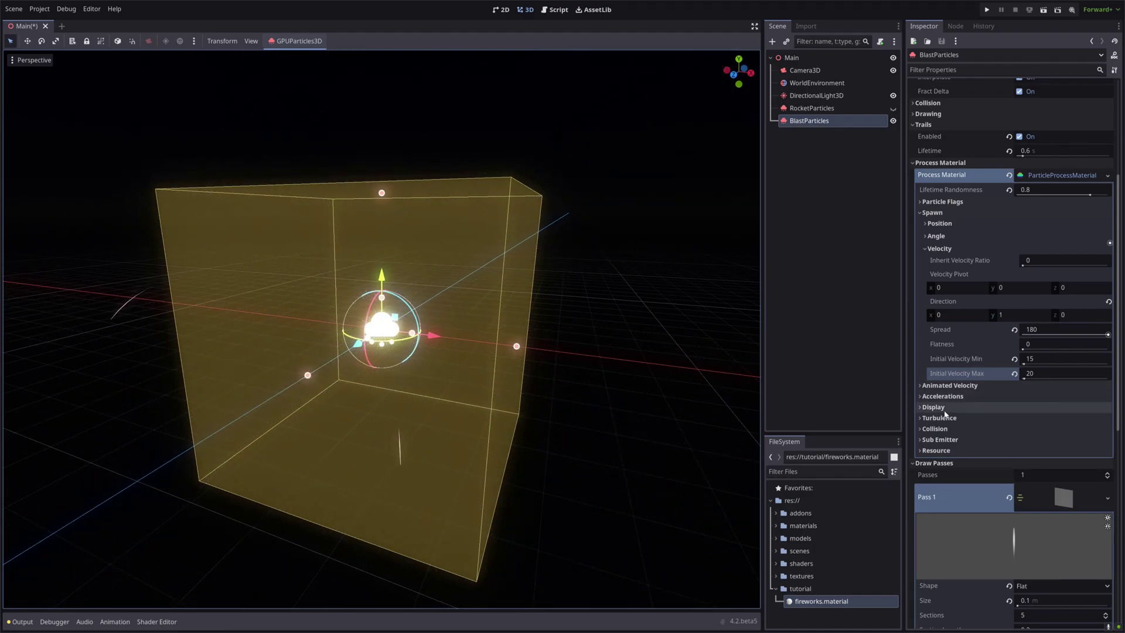
Set the blast particles' display scale to a minimum of 4 and a maximum of 6.
{"action": "left_click", "coordinate": [934, 406]}
{"action": "scroll", "coordinate": [944, 405], "scroll_direction": "down", "scroll_amount": 4}
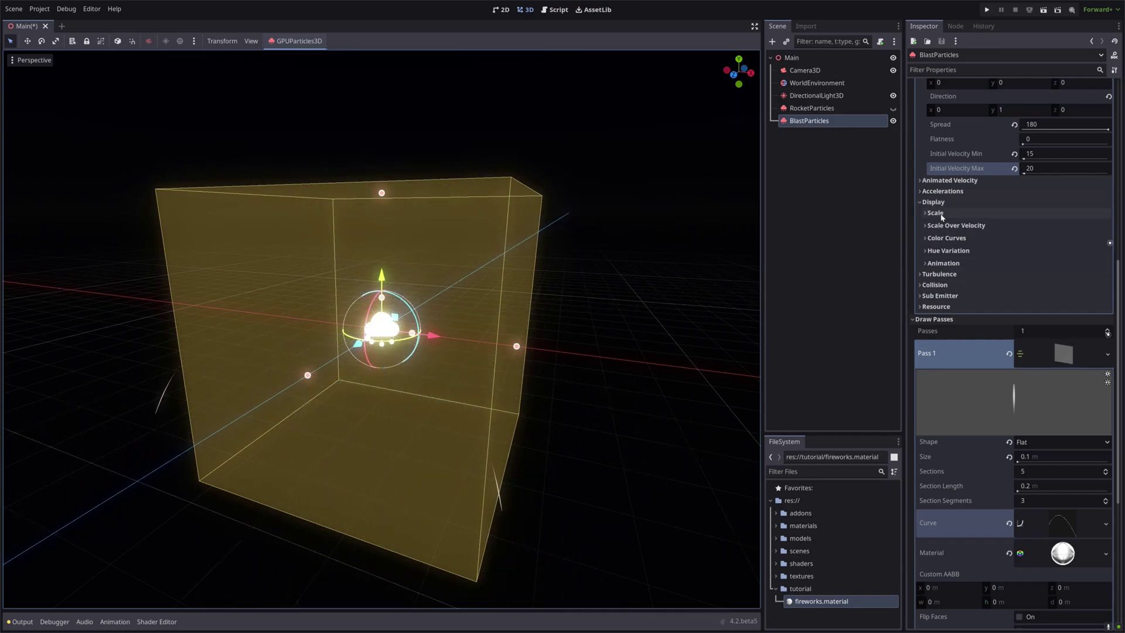
{"action": "left_click", "coordinate": [935, 212]}
{"action": "type", "text": "4"}
{"action": "key", "text": "Tab"}
{"action": "type", "text": "6"}
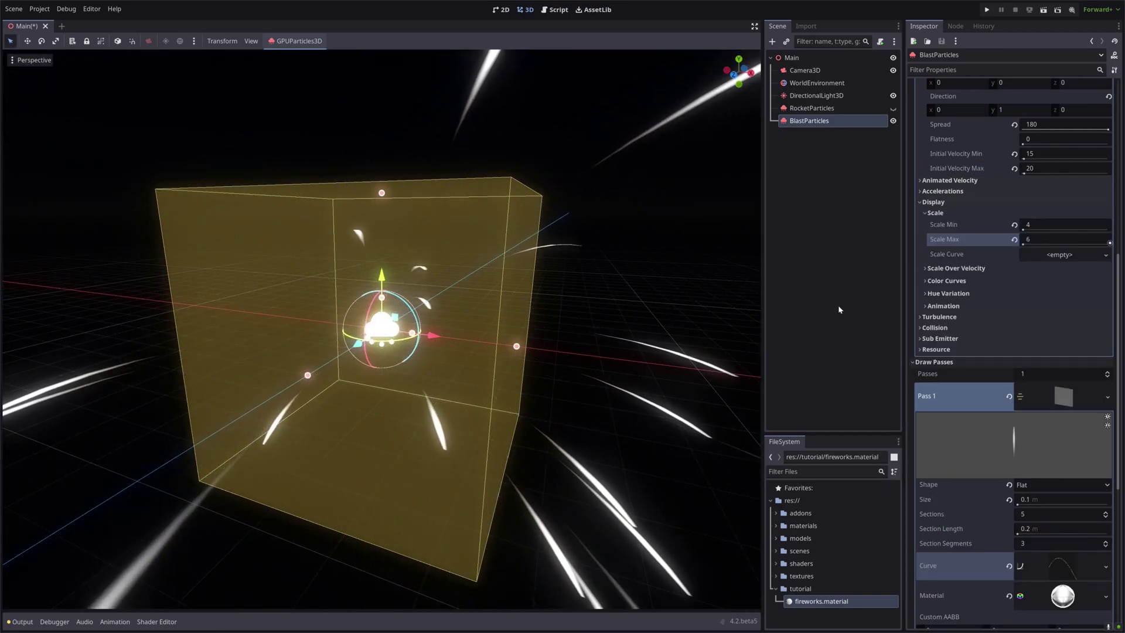
Give the blast particles a new color ramp gradient that stays white for most of its length and fades to black at the end.
{"action": "left_click", "coordinate": [952, 281]}
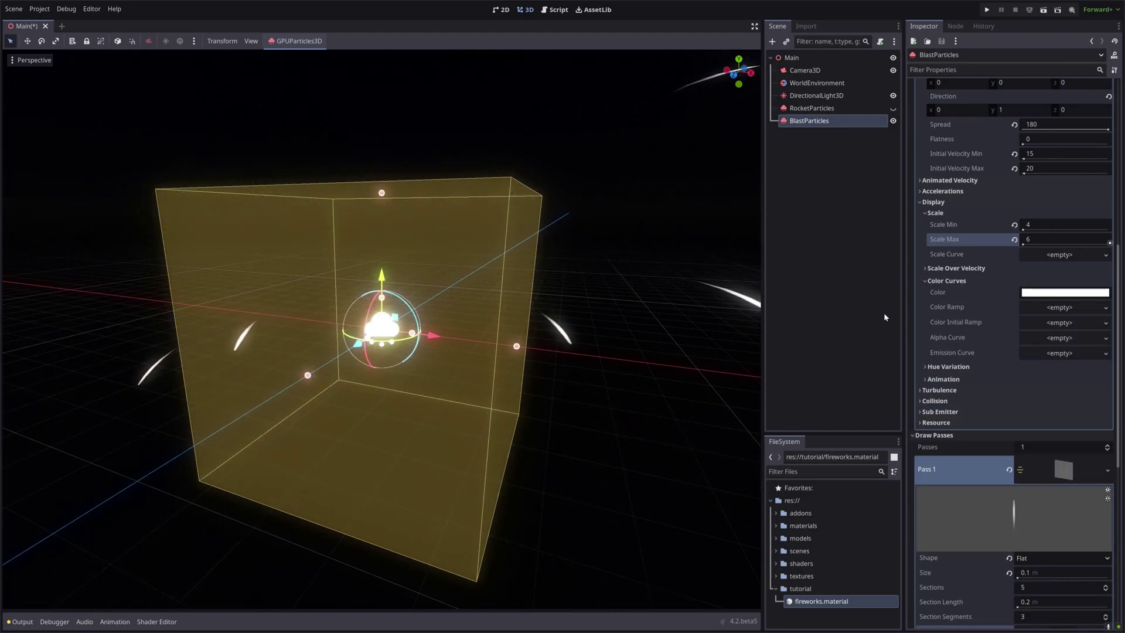
{"action": "mouse_move", "coordinate": [958, 310]}
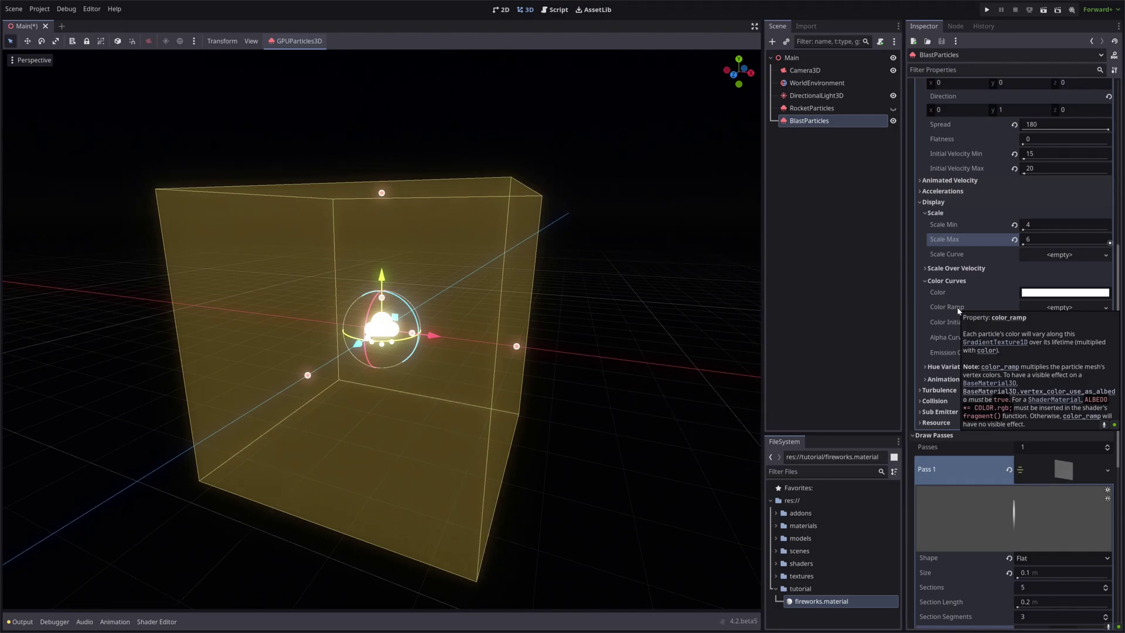
{"action": "left_click", "coordinate": [1039, 311]}
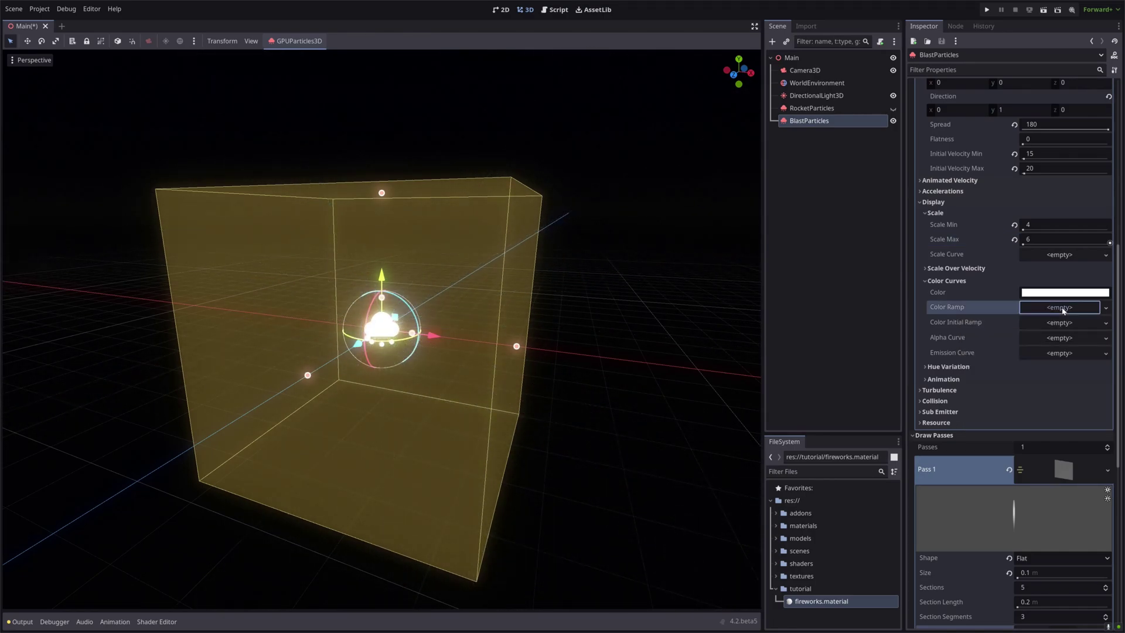
{"action": "left_click", "coordinate": [1055, 324]}
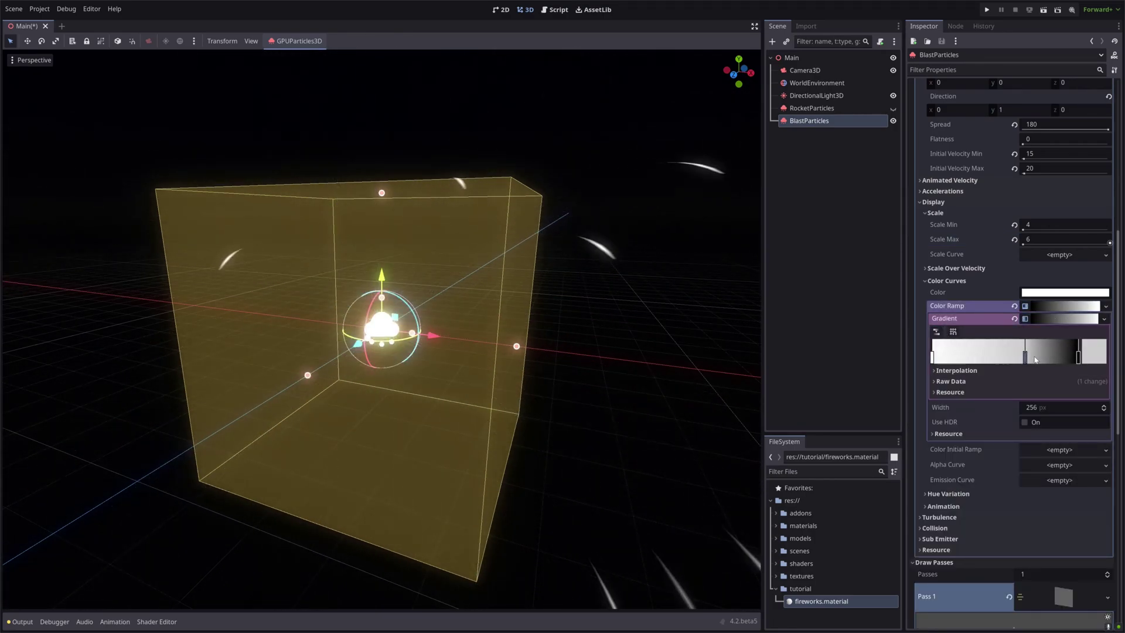
{"action": "left_click_drag", "start_coordinate": [932, 356], "coordinate": [1061, 357]}
{"action": "left_click", "coordinate": [1064, 305]}
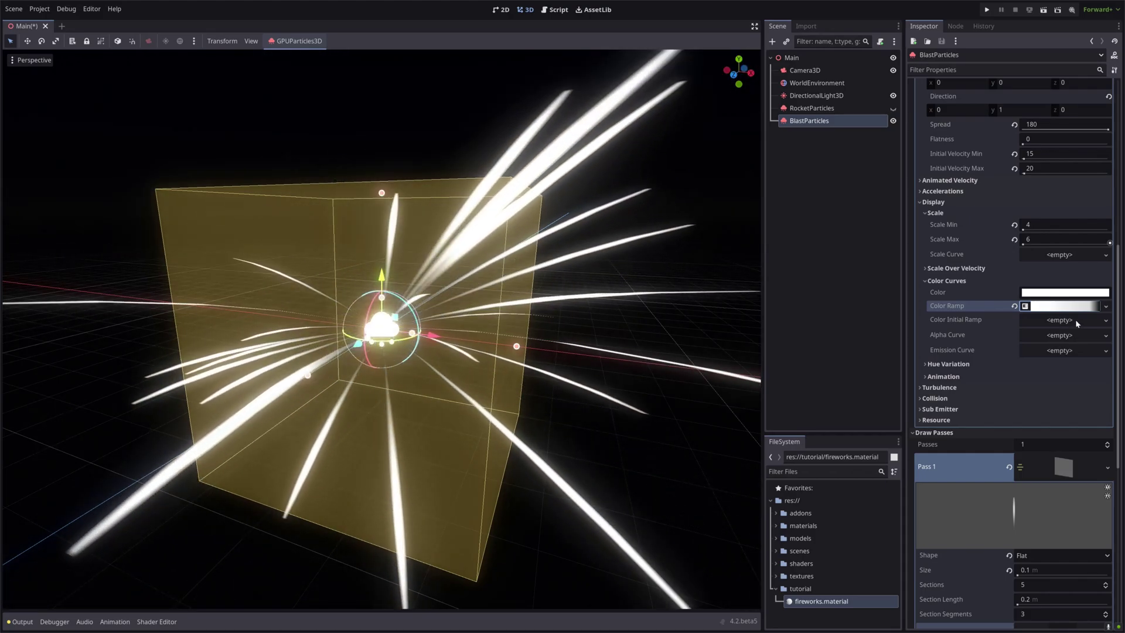
Give the blast particles a new color initial ramp with a gradient from red to orange.
{"action": "left_click", "coordinate": [1075, 319]}
{"action": "left_click", "coordinate": [1055, 329]}
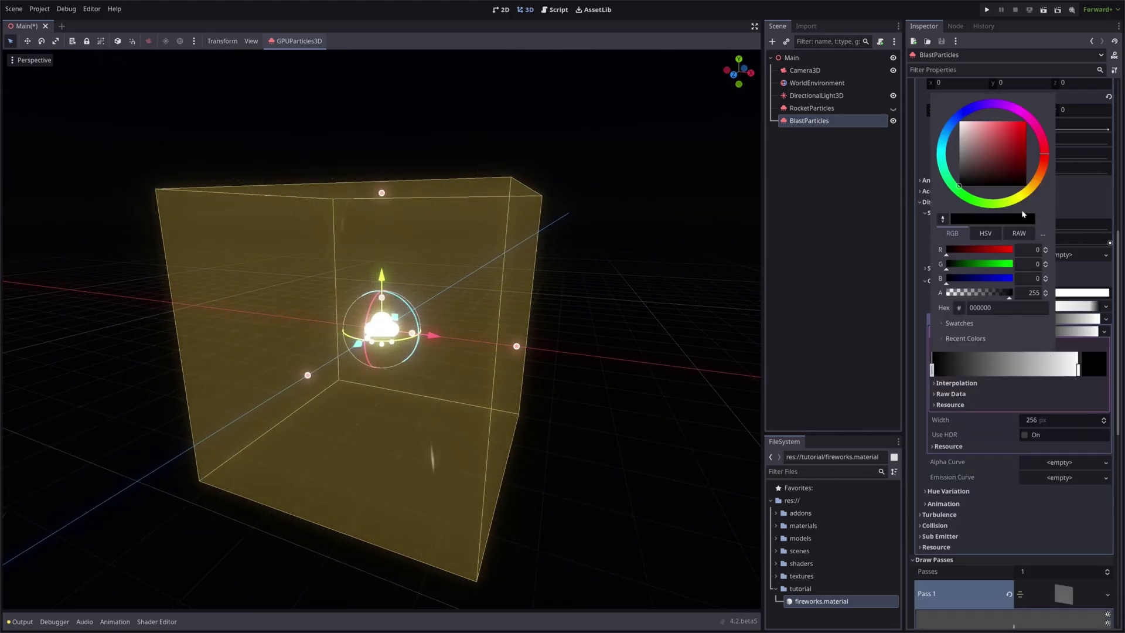
{"action": "mouse_move", "coordinate": [1023, 192]}
{"action": "left_mouse_down"}
{"action": "mouse_move", "coordinate": [1026, 122]}
{"action": "mouse_move", "coordinate": [1038, 178]}
{"action": "left_mouse_up"}
{"action": "left_click", "coordinate": [1078, 369]}
{"action": "left_click", "coordinate": [1079, 331]}
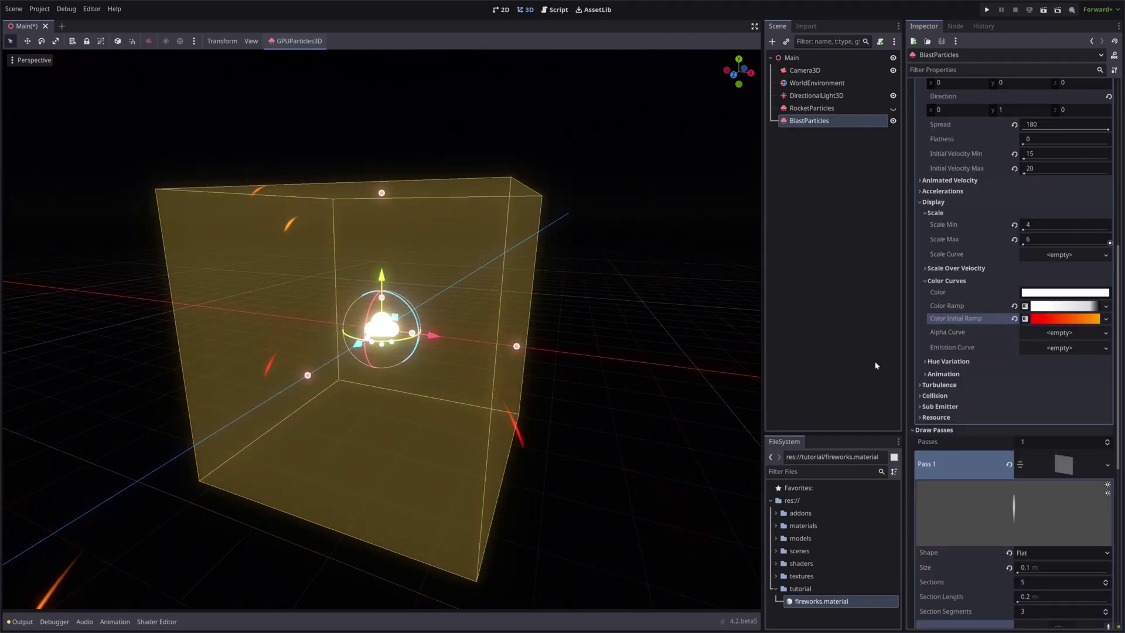
Set the blast particles' hue variation to a minimum of -0.1 and a maximum of 0.2.
{"action": "left_click", "coordinate": [952, 361]}
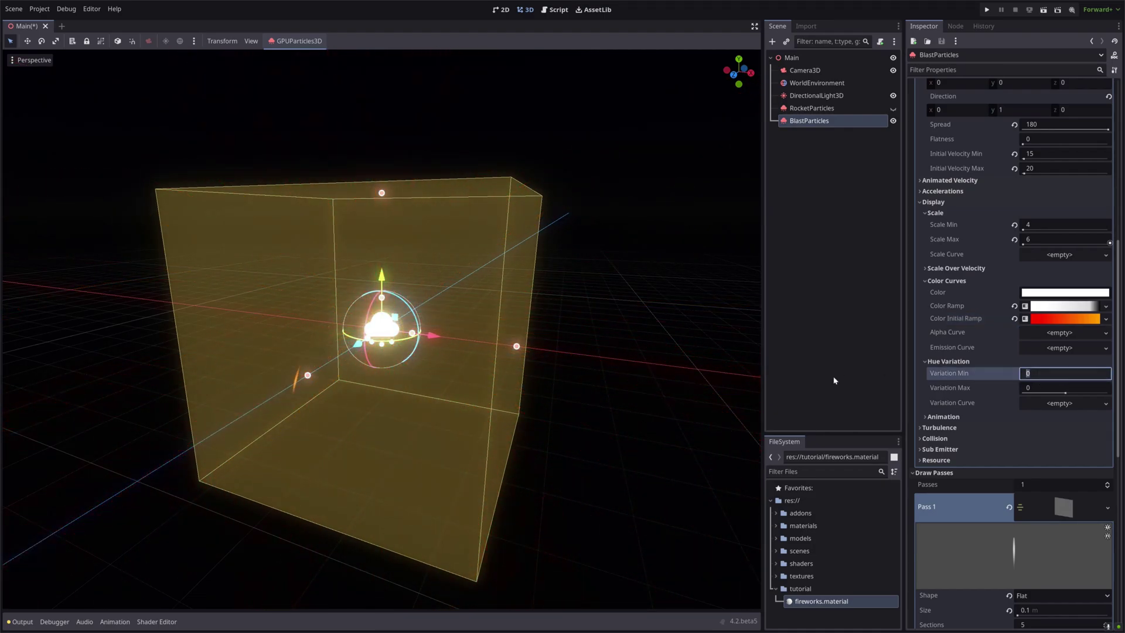
{"action": "key", "text": "Tab"}
{"action": "type", "text": "-0.1"}
{"action": "key", "text": "Tab"}
{"action": "type", "text": ".2"}
{"action": "key", "text": "Return"}
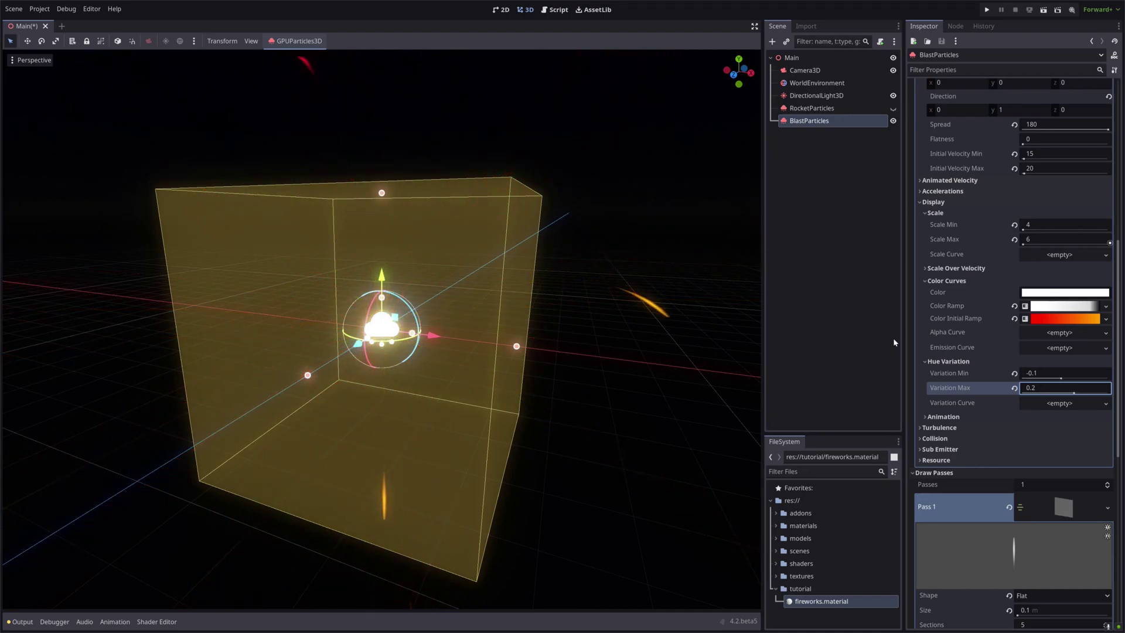
Assign BlastParticles as the sub emitter of RocketParticles.
{"action": "scroll", "coordinate": [446, 316], "scroll_direction": "down", "scroll_amount": 5}
{"action": "scroll", "coordinate": [447, 316], "scroll_direction": "down", "scroll_amount": 2}
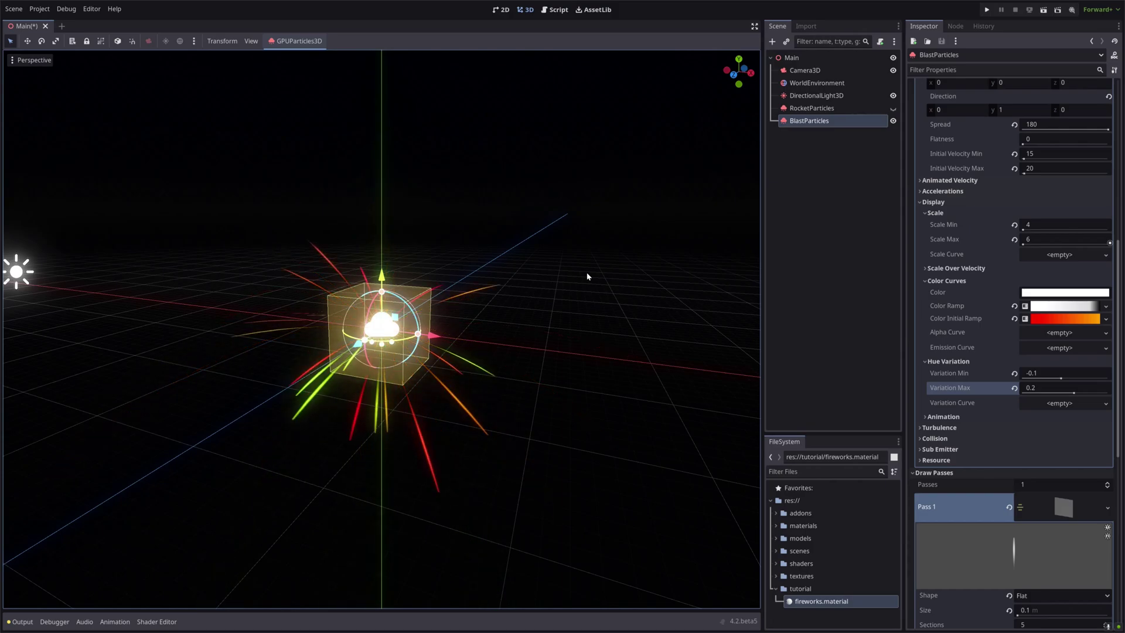
{"action": "left_click", "coordinate": [844, 194]}
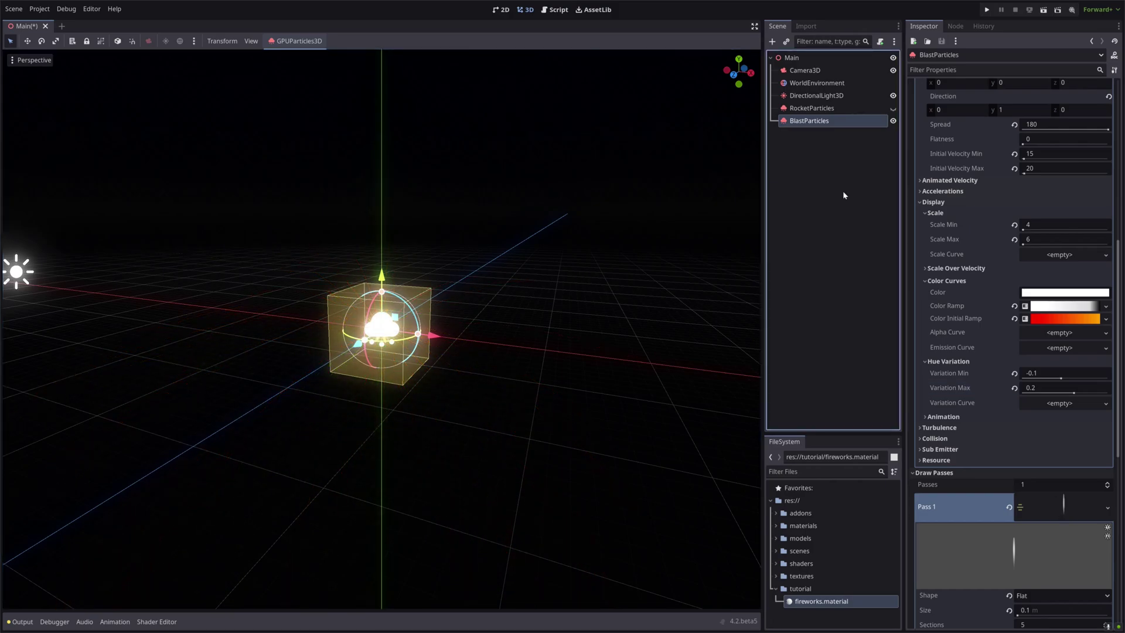
{"action": "key", "text": "Up"}
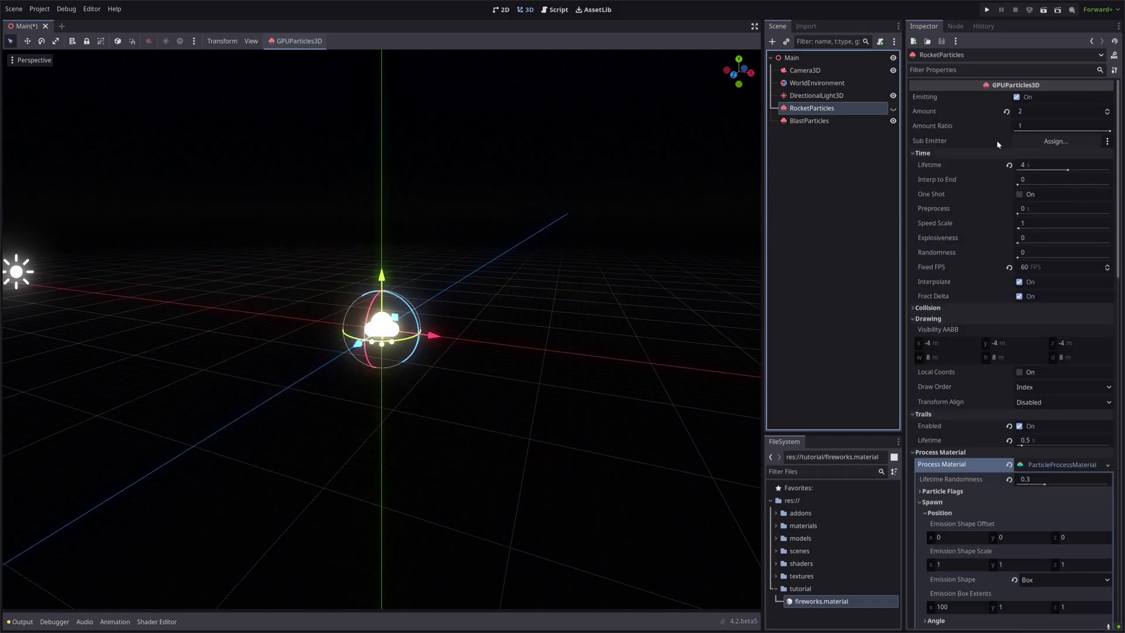
{"action": "mouse_move", "coordinate": [996, 141]}
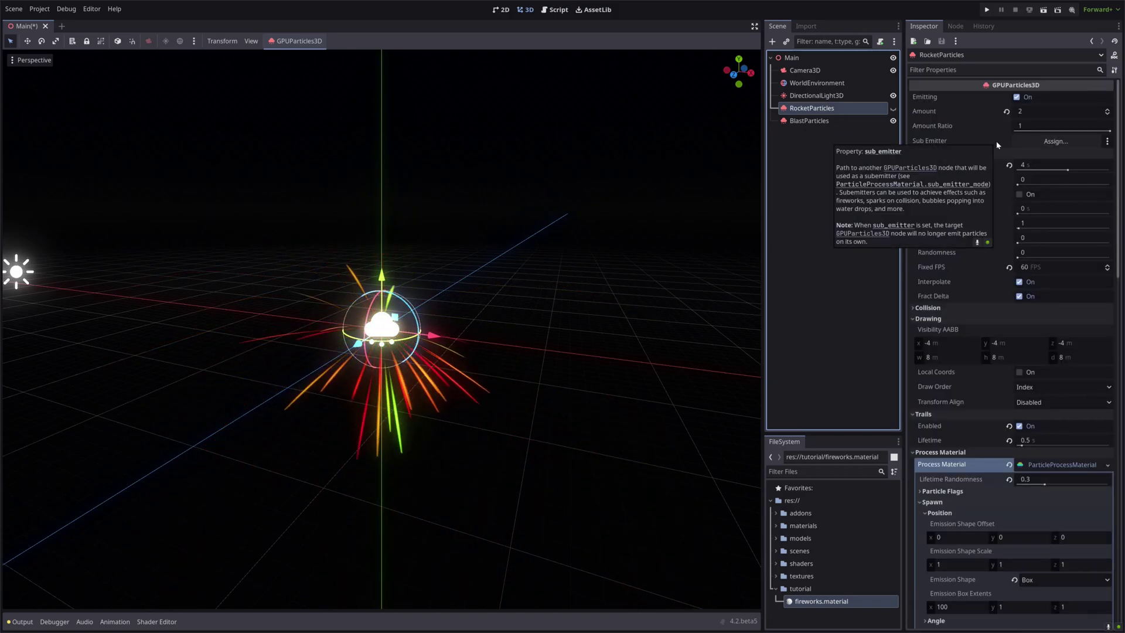
{"action": "left_click_drag", "start_coordinate": [809, 121], "coordinate": [1063, 143]}
Set the sub emitter mode in the RocketParticles process material to At End.
{"action": "scroll", "coordinate": [1010, 337], "scroll_direction": "down", "scroll_amount": 5}
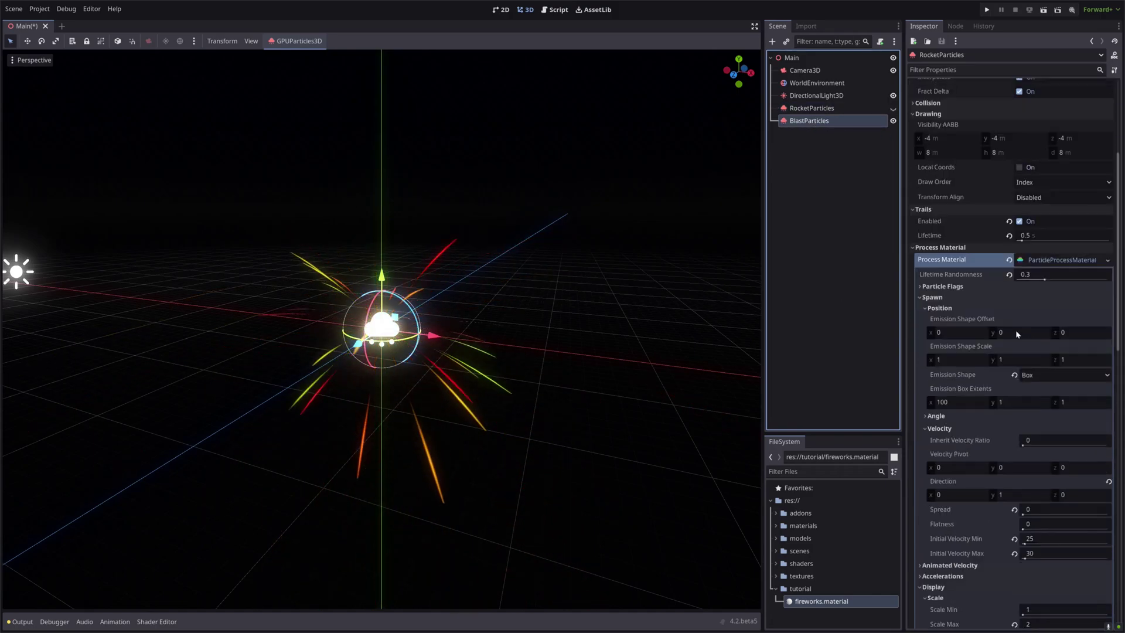
{"action": "scroll", "coordinate": [1010, 328], "scroll_direction": "down", "scroll_amount": 5}
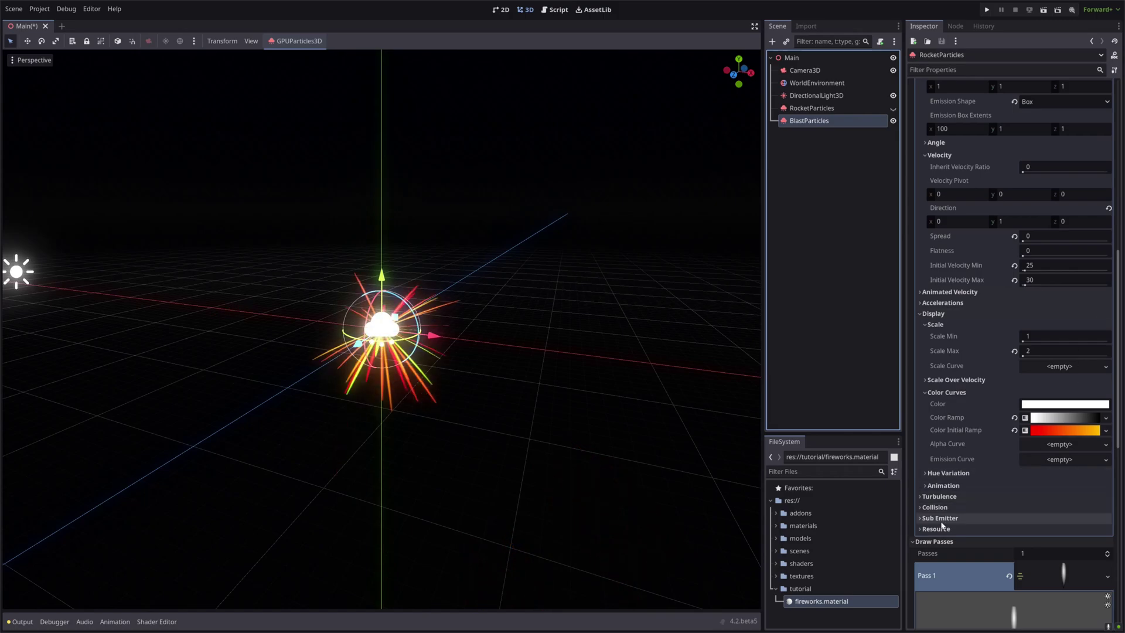
{"action": "left_click", "coordinate": [940, 518]}
{"action": "scroll", "coordinate": [944, 504], "scroll_direction": "down", "scroll_amount": 5}
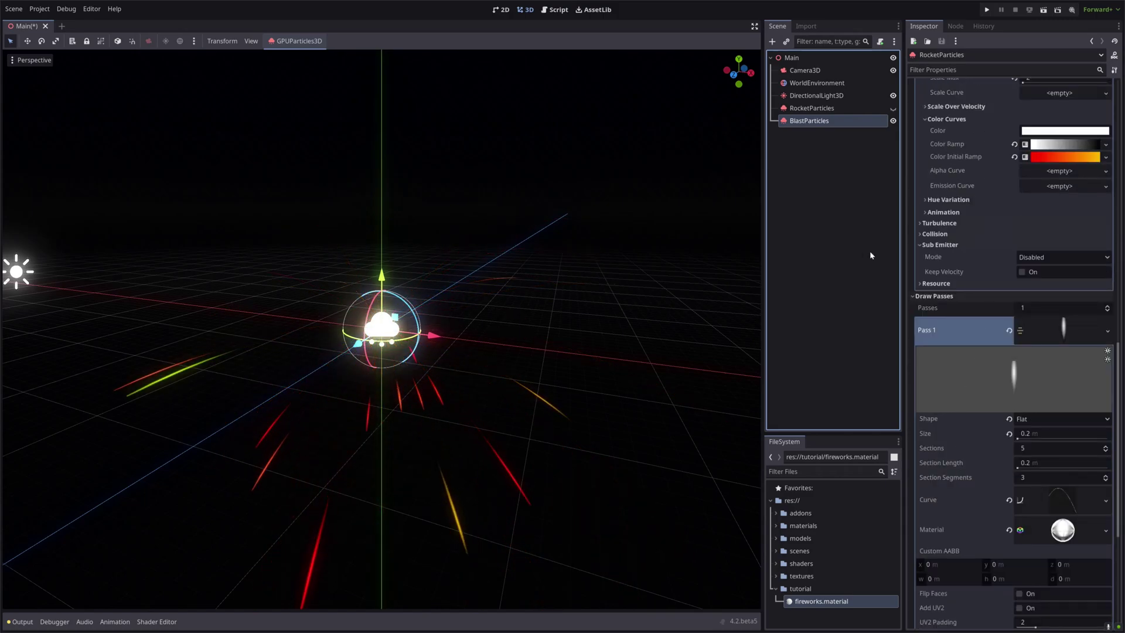
{"action": "left_click", "coordinate": [1048, 256]}
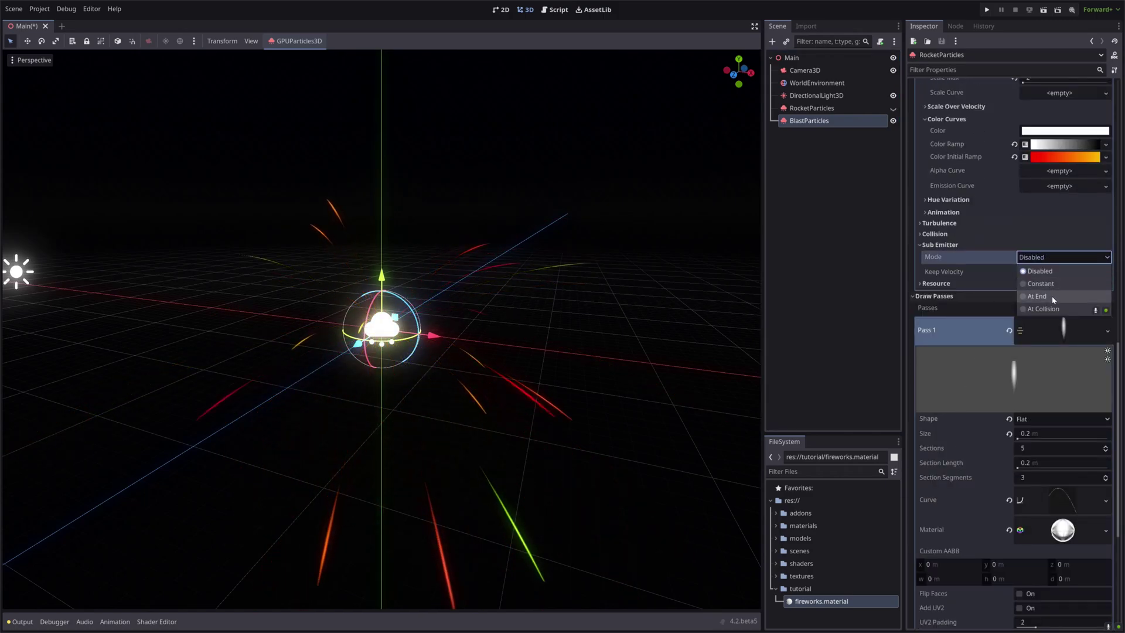
{"action": "left_click", "coordinate": [1053, 296]}
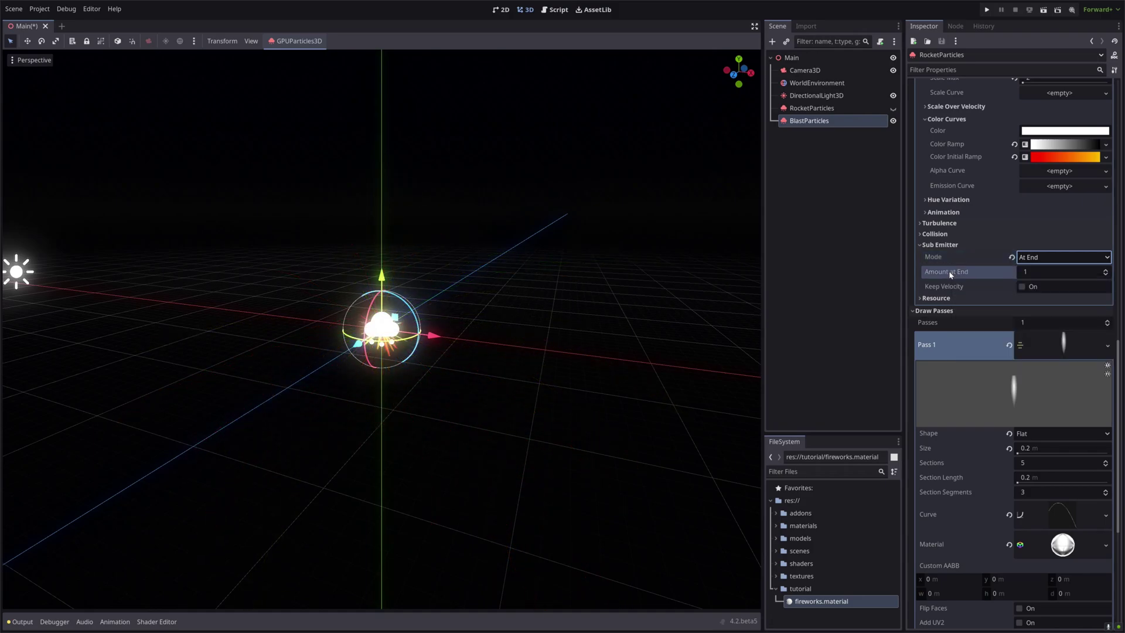
Set the sub emitter's amount at end to 32 and make RocketParticles visible in the scene.
{"action": "mouse_move", "coordinate": [950, 274]}
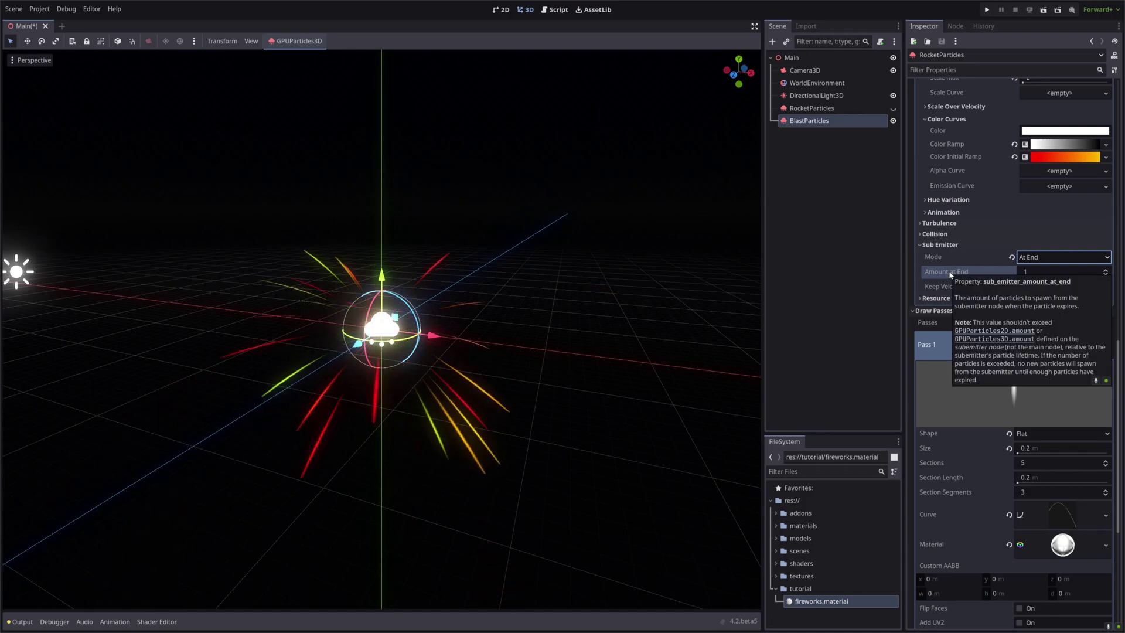
{"action": "left_click", "coordinate": [937, 272]}
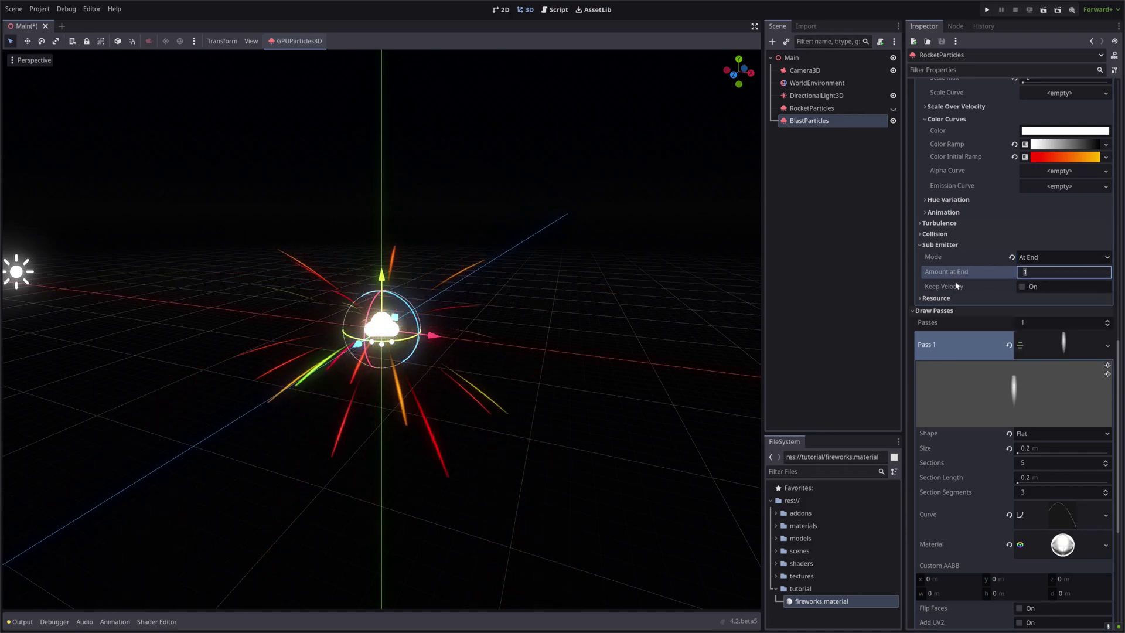
{"action": "type", "text": "32"}
{"action": "key", "text": "Return"}
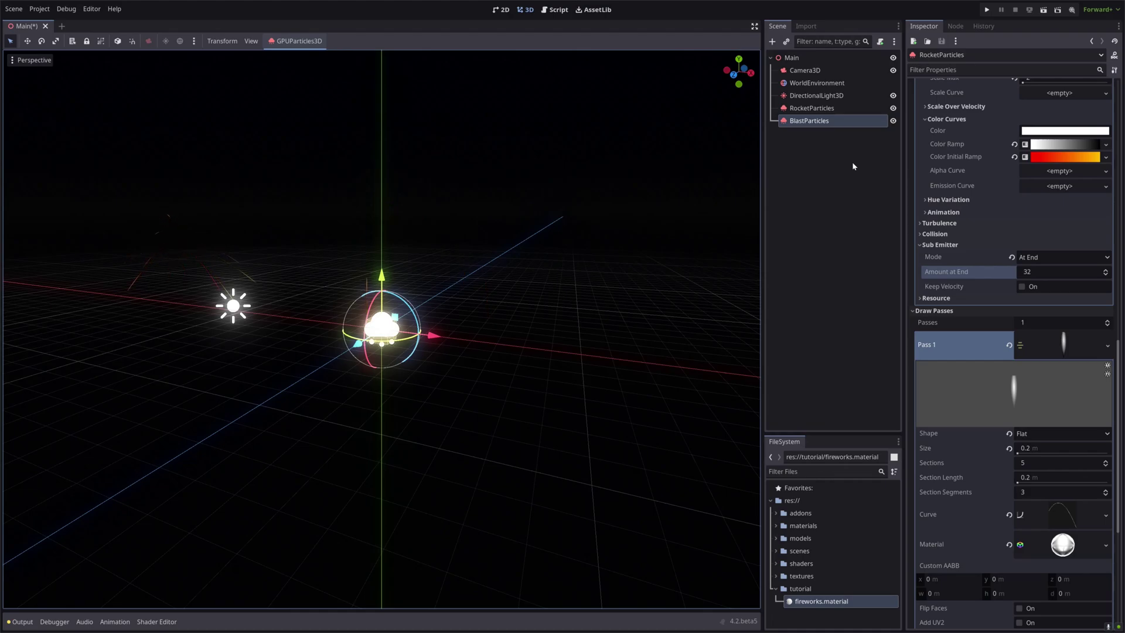
{"action": "scroll", "coordinate": [1017, 170], "scroll_direction": "up", "scroll_amount": 15}
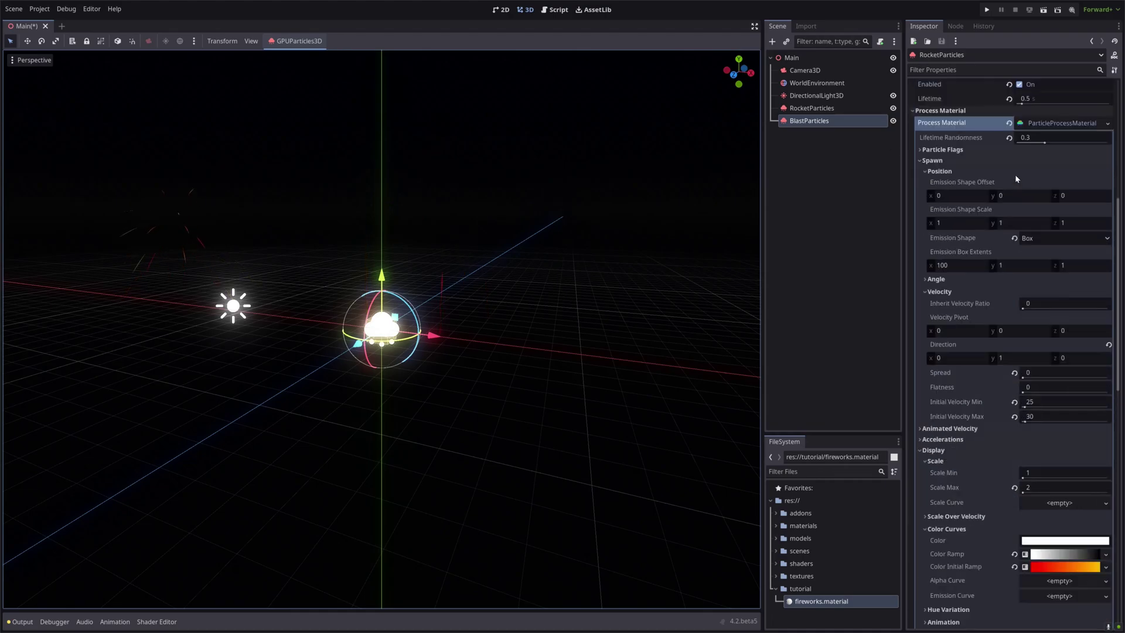
Set the particle amount of RocketParticles to 5.
{"action": "left_click", "coordinate": [1046, 112]}
{"action": "type", "text": "5"}
{"action": "left_click", "coordinate": [842, 189]}
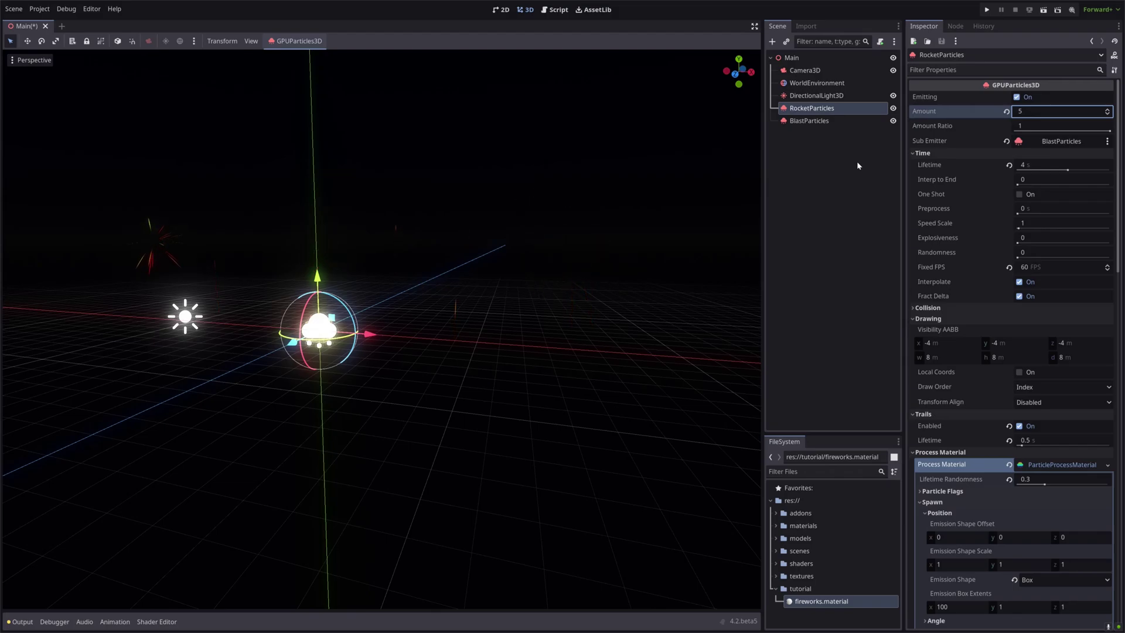
Set the particle amount of BlastParticles to 300.
{"action": "left_click", "coordinate": [814, 121]}
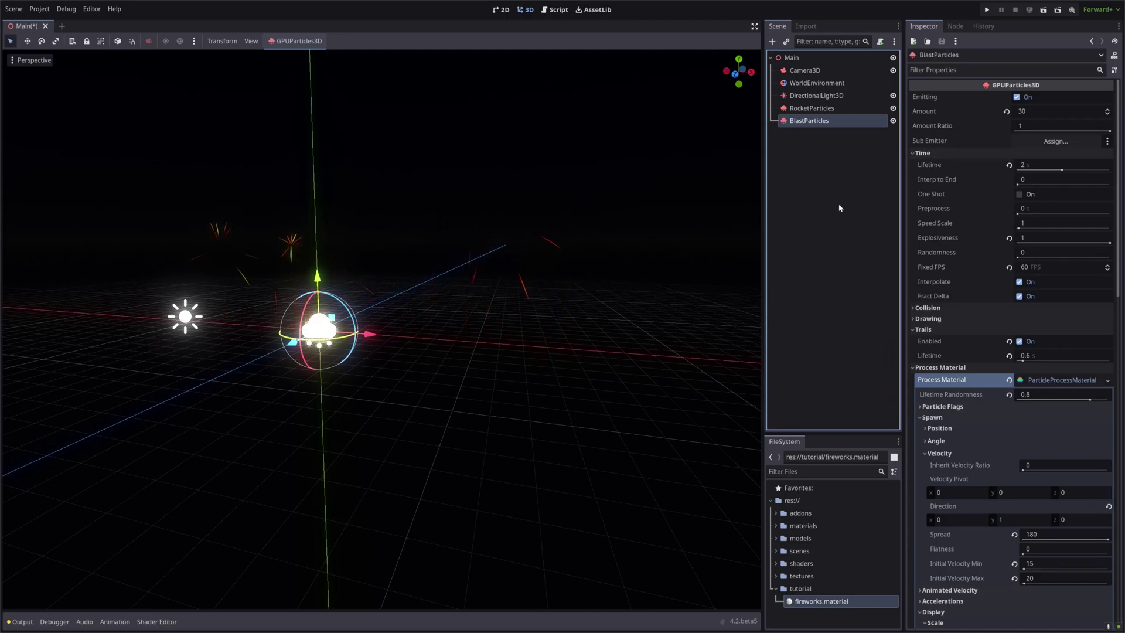
{"action": "left_click", "coordinate": [1042, 112]}
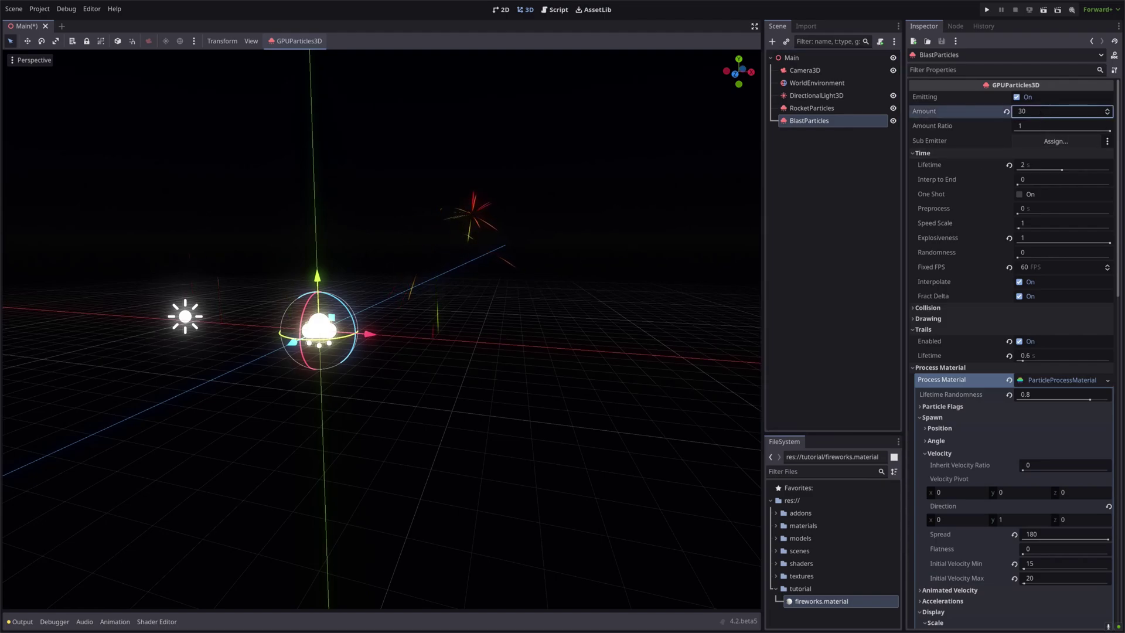
{"action": "type", "text": "300"}
{"action": "key", "text": "Return"}
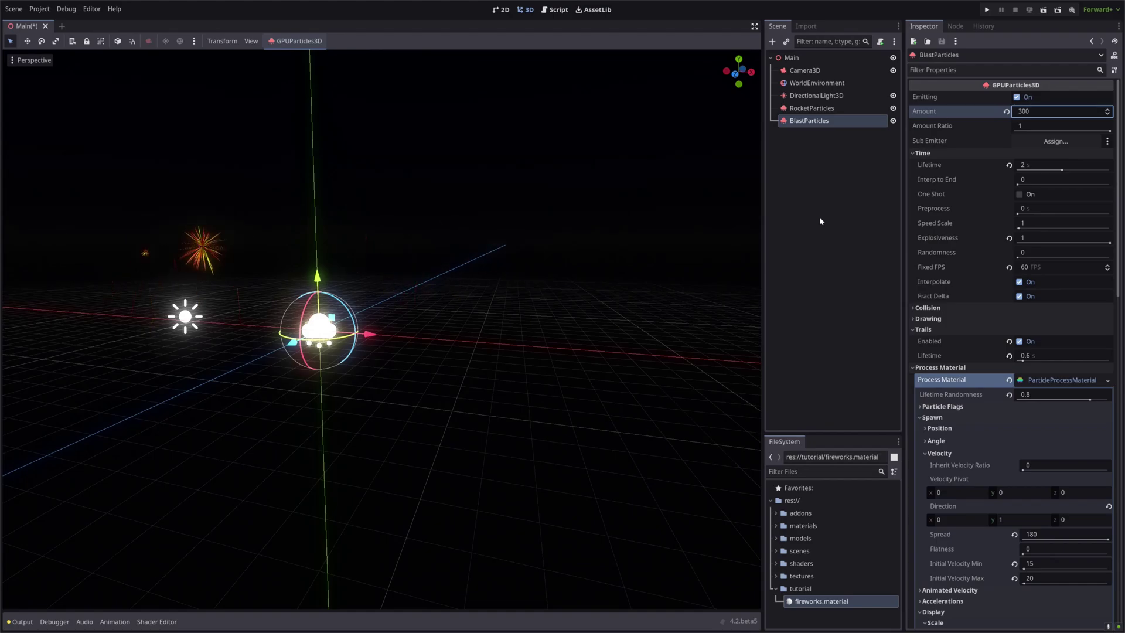
Add a GPUParticles3D node under Main and name it SparksParticles.
{"action": "left_click", "coordinate": [792, 57]}
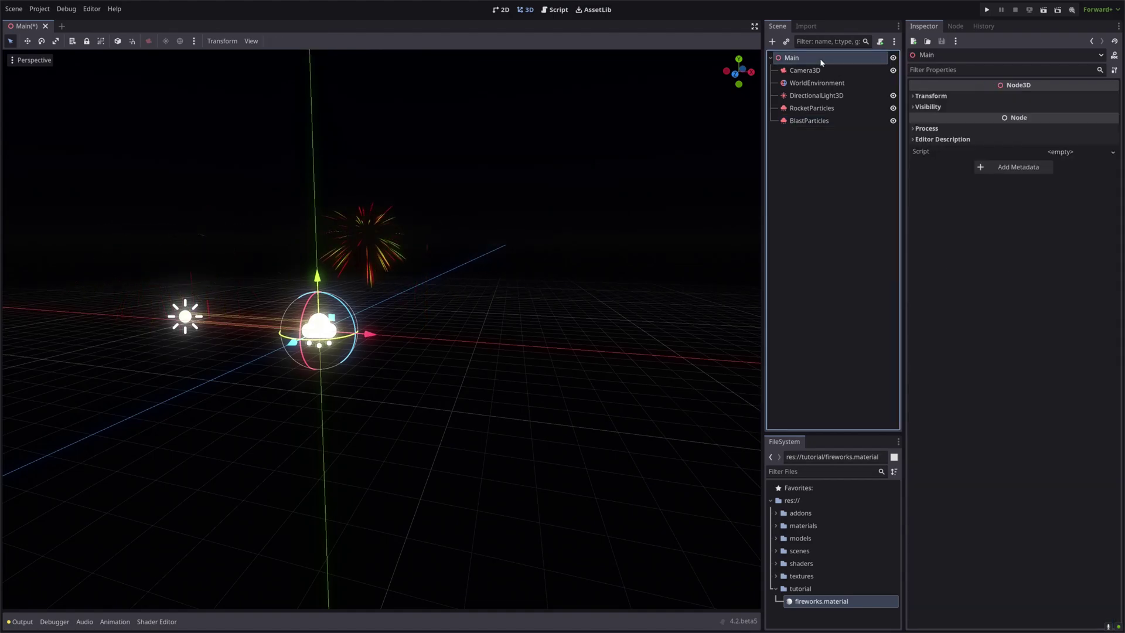
{"action": "key", "text": "ctrl+a"}
{"action": "left_click", "coordinate": [497, 323]}
{"action": "left_click", "coordinate": [489, 461]}
{"action": "key", "text": "F2"}
{"action": "type", "text": "SparksParticles"}
{"action": "key", "text": "Return"}
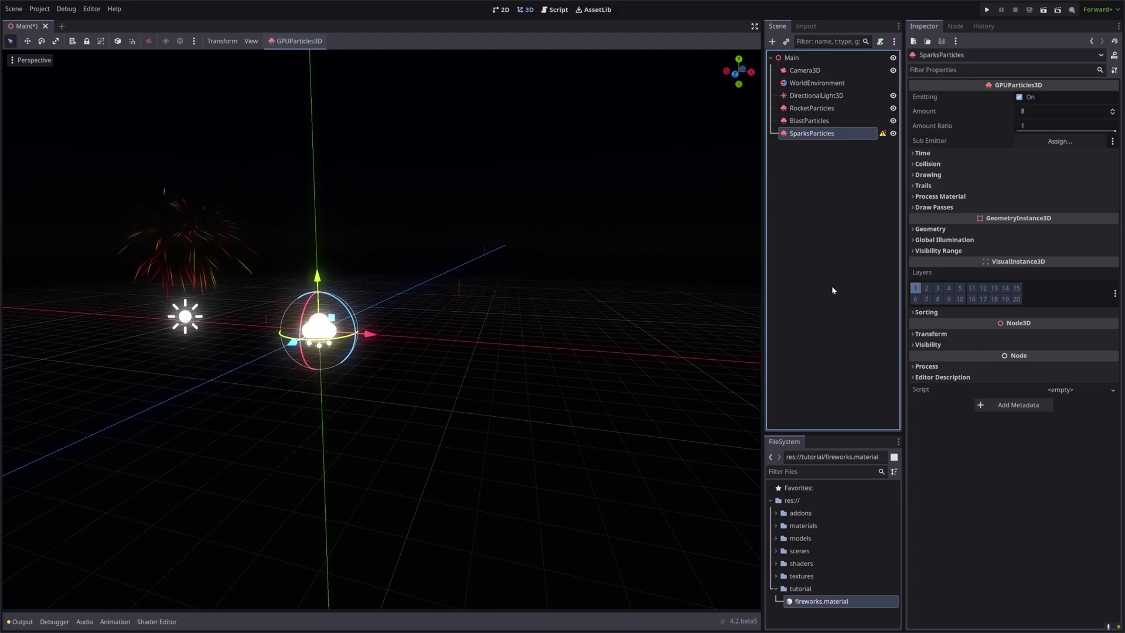
Duplicate fireworks.material in the tutorial folder as sparks.material.
{"action": "left_click", "coordinate": [819, 602]}
{"action": "key", "text": "ctrl+d"}
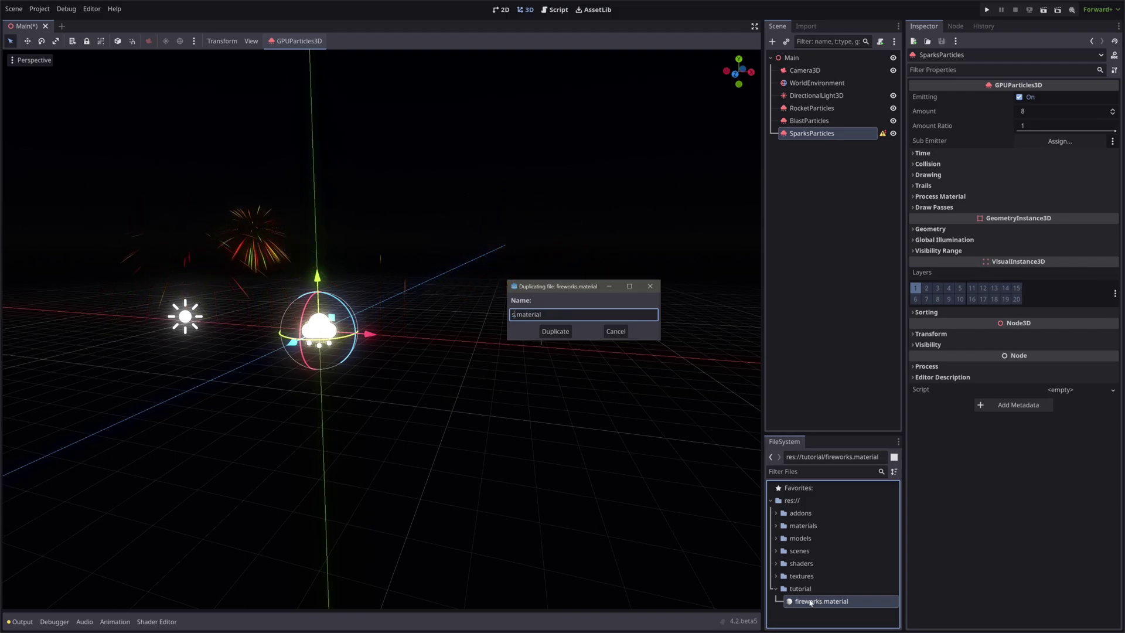
{"action": "type", "text": "sparks"}
{"action": "key", "text": "Return"}
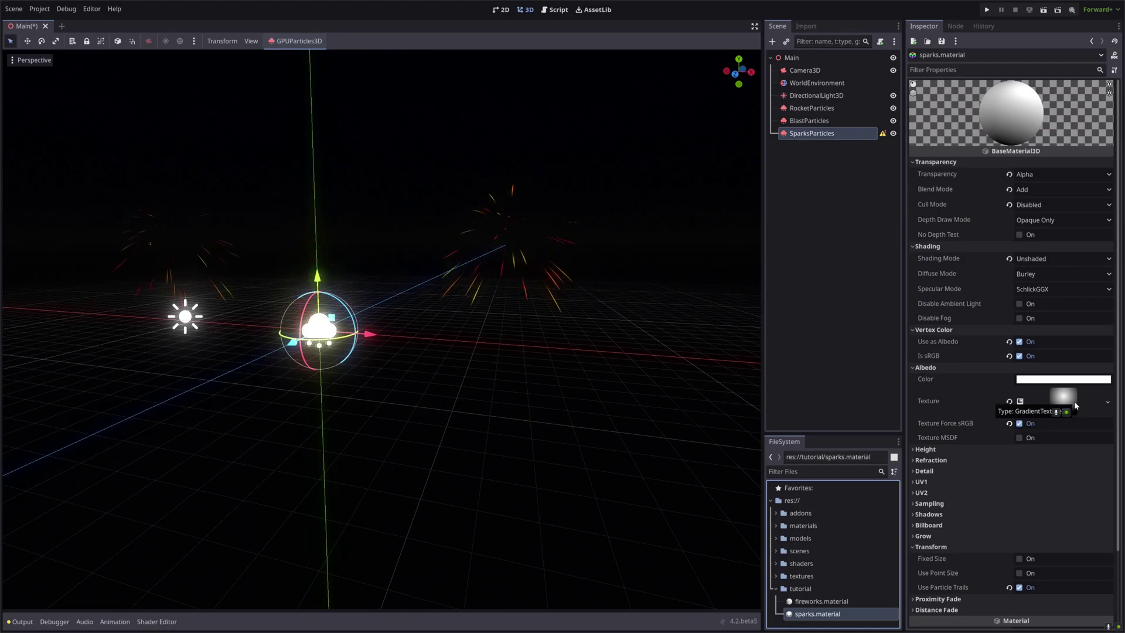
Replace the albedo texture of sparks.material with a new GradientTexture2D and enable HDR on it.
{"action": "right_click", "coordinate": [1073, 406]}
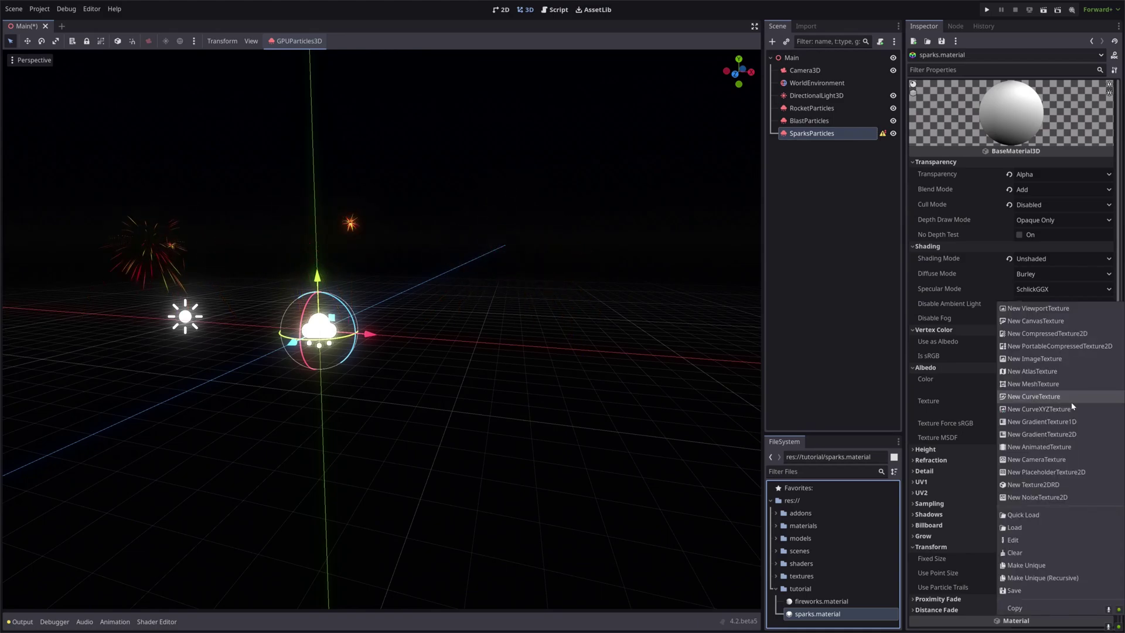
{"action": "left_click", "coordinate": [1046, 566]}
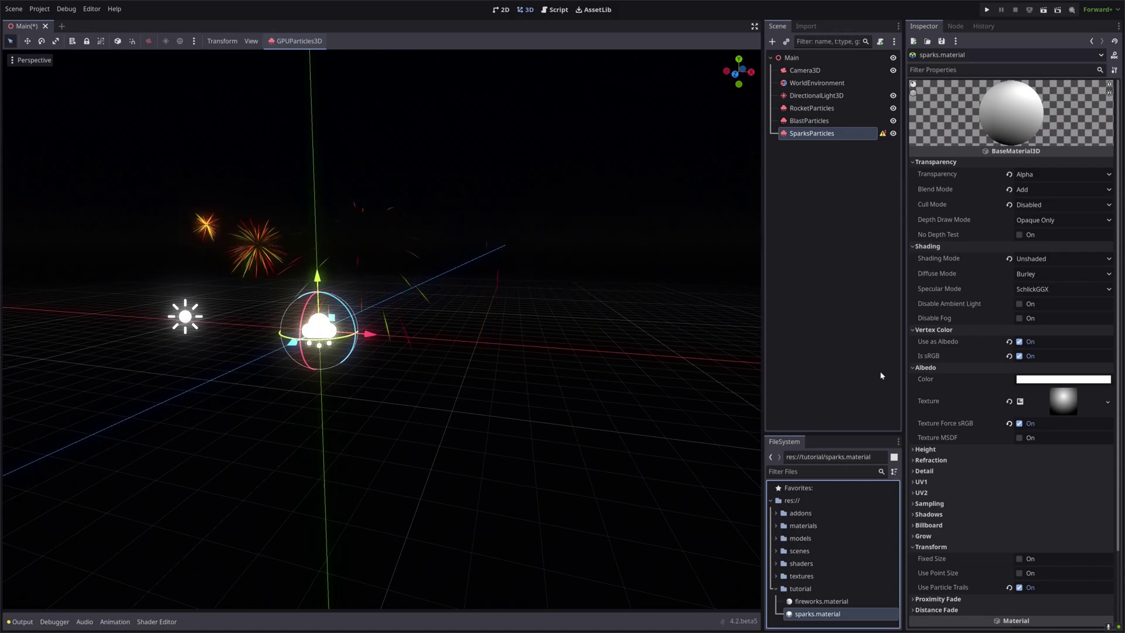
{"action": "left_click", "coordinate": [1009, 403]}
{"action": "left_click", "coordinate": [1063, 393]}
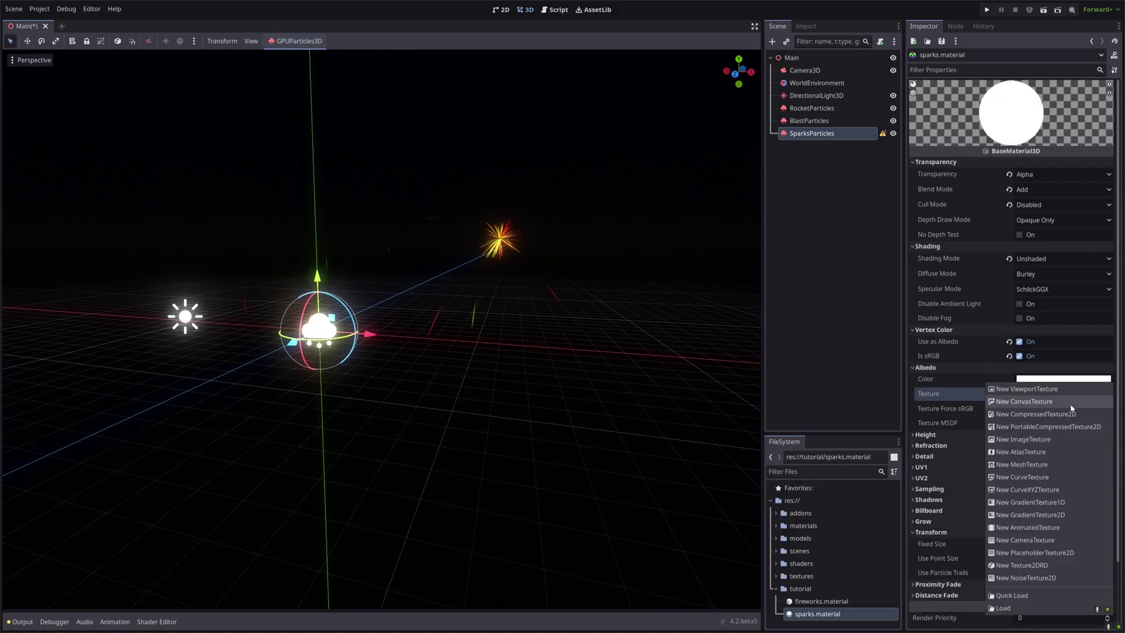
{"action": "left_click", "coordinate": [1043, 527]}
{"action": "left_click", "coordinate": [1020, 383]}
Set the gradient texture's fill to Radial, starting from X 0.5 and Y 0.3.
{"action": "left_click", "coordinate": [926, 395]}
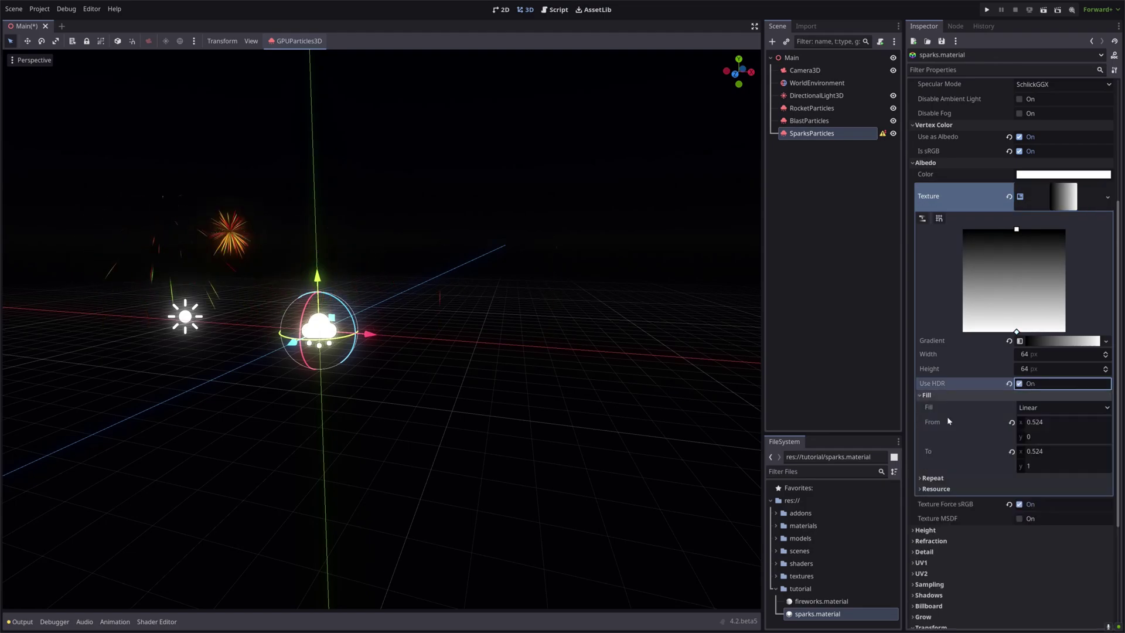
{"action": "left_click", "coordinate": [1061, 407]}
{"action": "left_click", "coordinate": [1051, 436]}
{"action": "left_click", "coordinate": [1048, 422]}
{"action": "type", "text": "0.5"}
{"action": "key", "text": "Tab"}
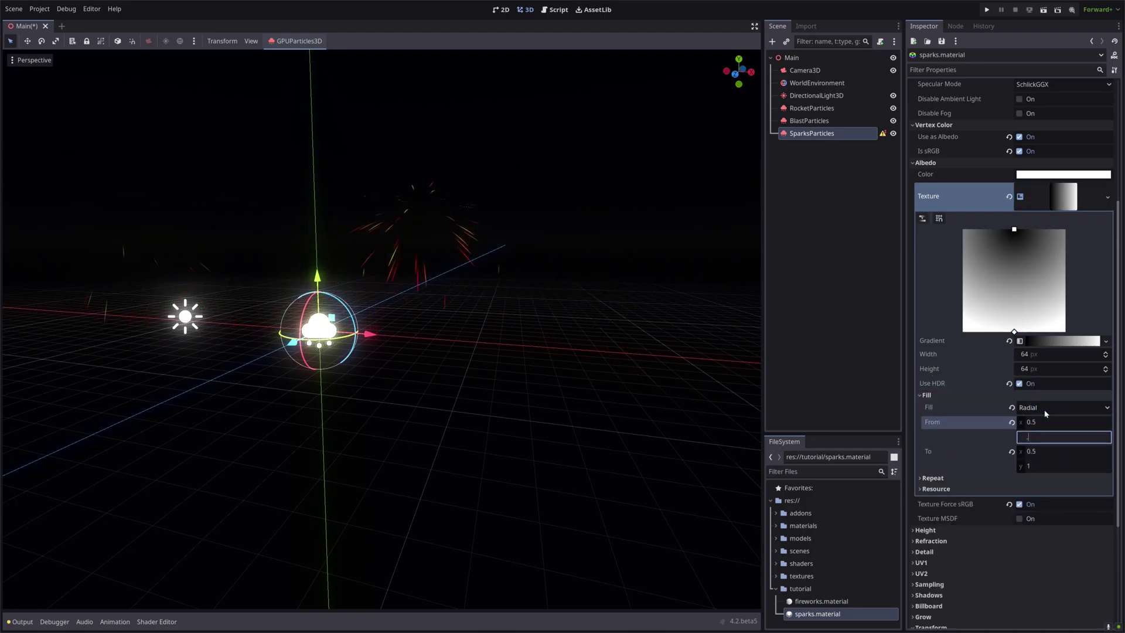
{"action": "type", "text": "0.3"}
{"action": "left_click", "coordinate": [1062, 196]}
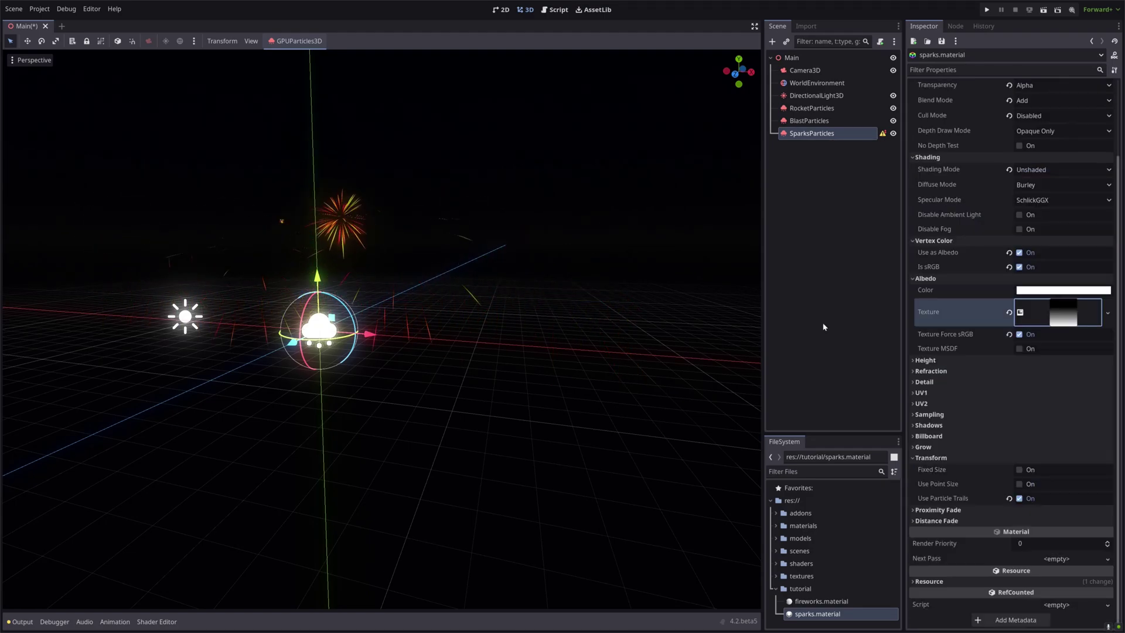
Assign a new TubeTrailMesh to draw pass 1 of SparksParticles.
{"action": "left_click", "coordinate": [814, 133]}
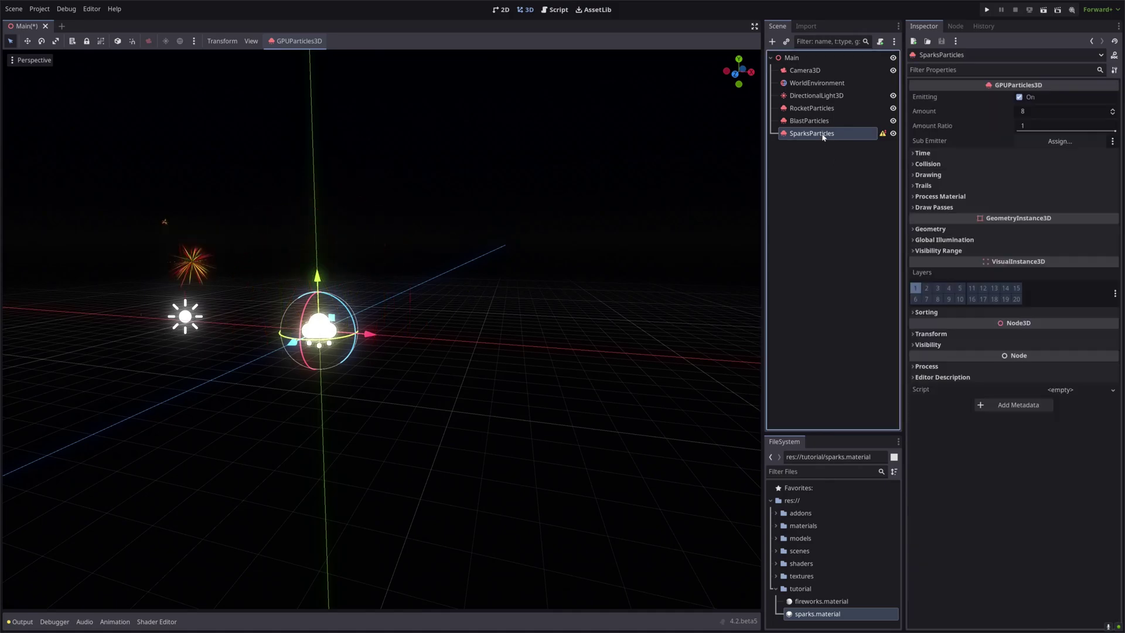
{"action": "left_click", "coordinate": [934, 208]}
{"action": "left_click", "coordinate": [1082, 235]}
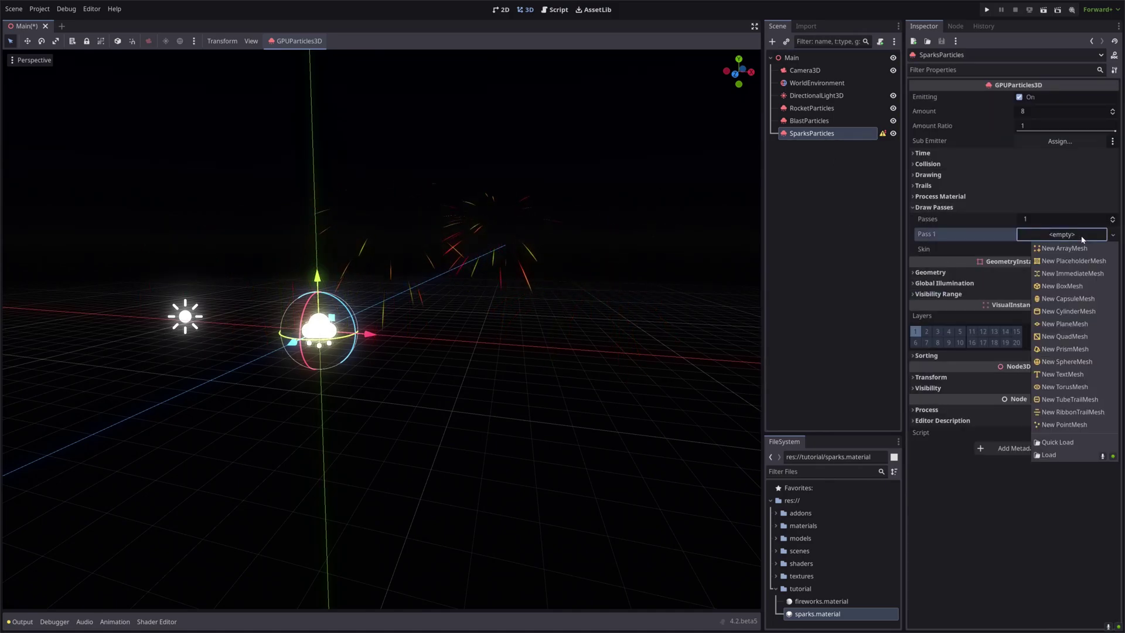
{"action": "left_click", "coordinate": [1081, 398]}
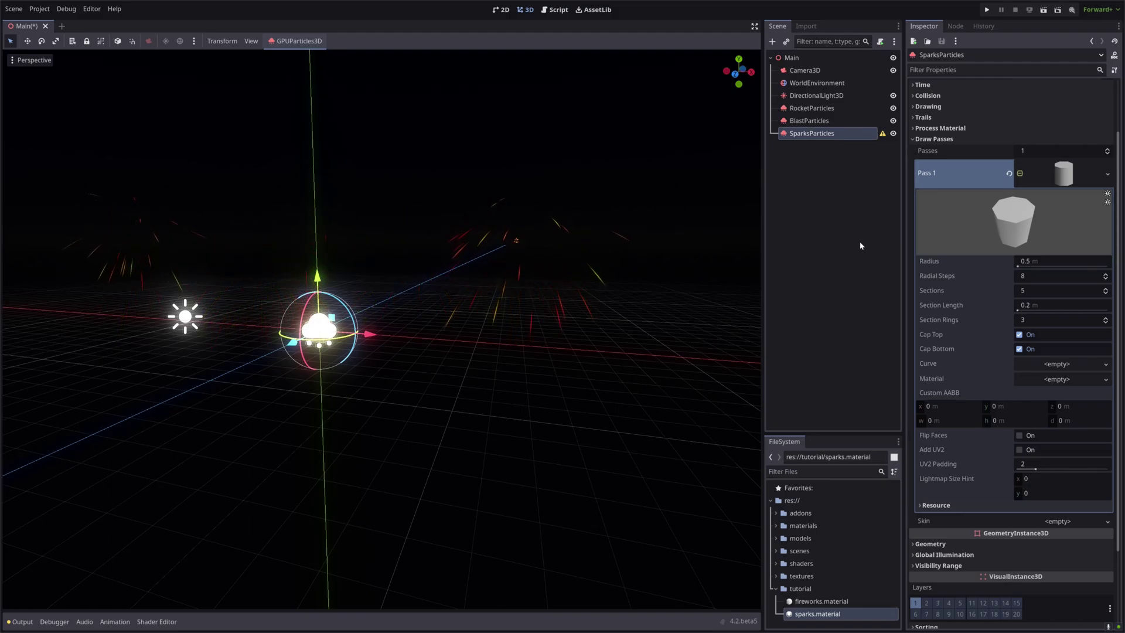
Set the tube trail mesh's radius to 0.2 m and its radial steps to 3.
{"action": "left_click", "coordinate": [1031, 262]}
{"action": "type", "text": ".2"}
{"action": "key", "text": "Return"}
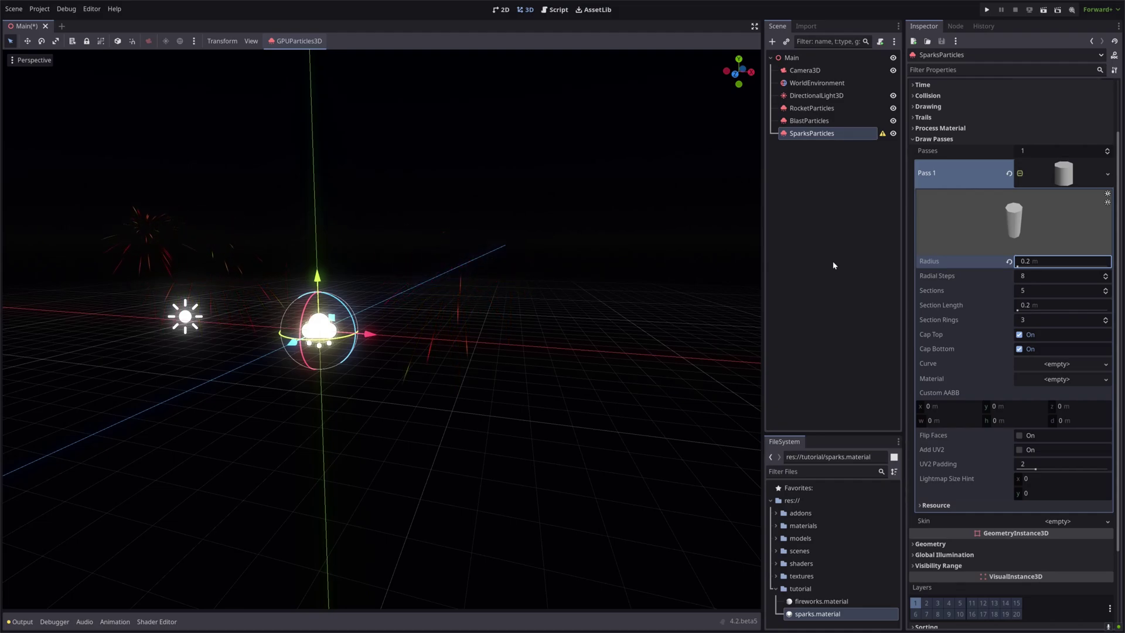
{"action": "left_click", "coordinate": [1049, 276]}
{"action": "type", "text": "3"}
{"action": "key", "text": "Return"}
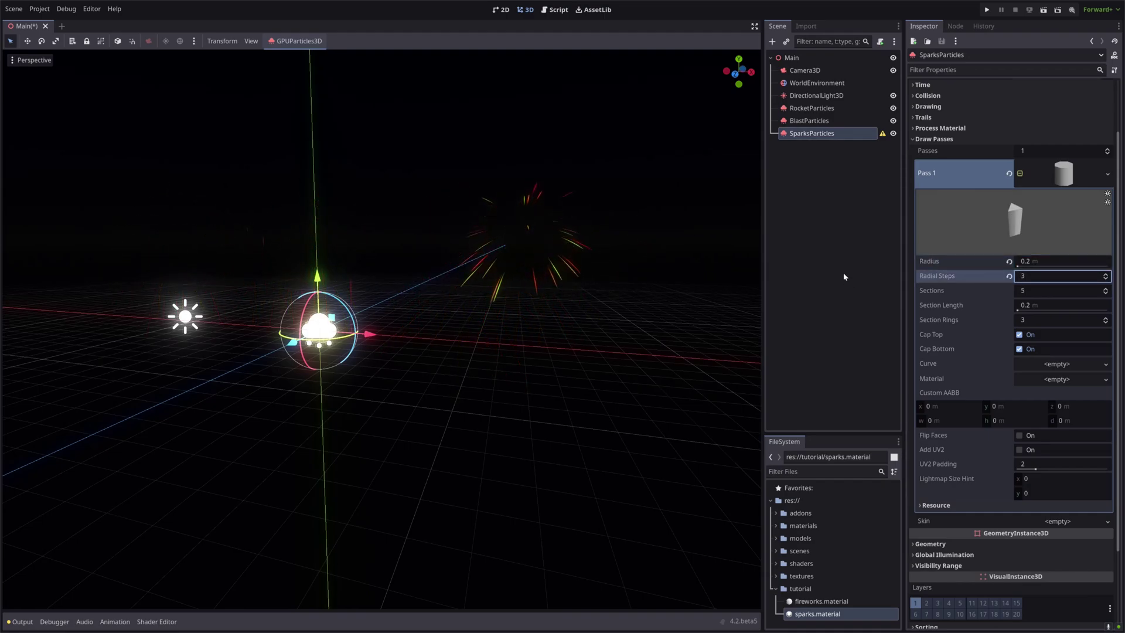
Assign sparks.material to the tube trail mesh and give SparksParticles a new ParticleProcessMaterial.
{"action": "left_click_drag", "start_coordinate": [836, 613], "coordinate": [913, 558]}
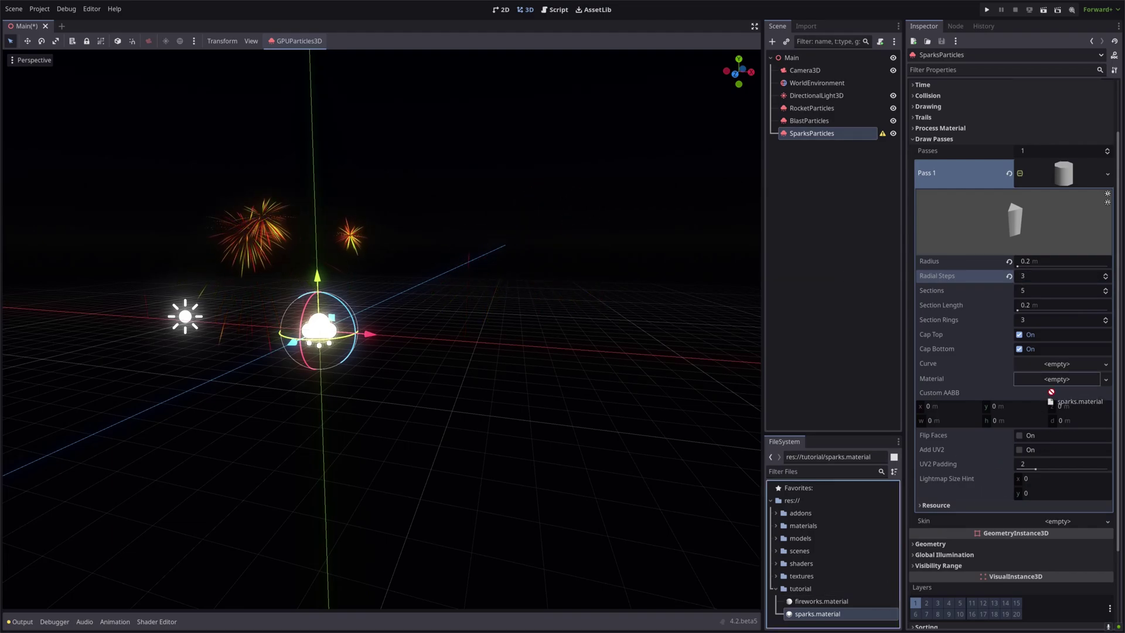
{"action": "left_click_drag", "start_coordinate": [1052, 391], "coordinate": [1072, 380]}
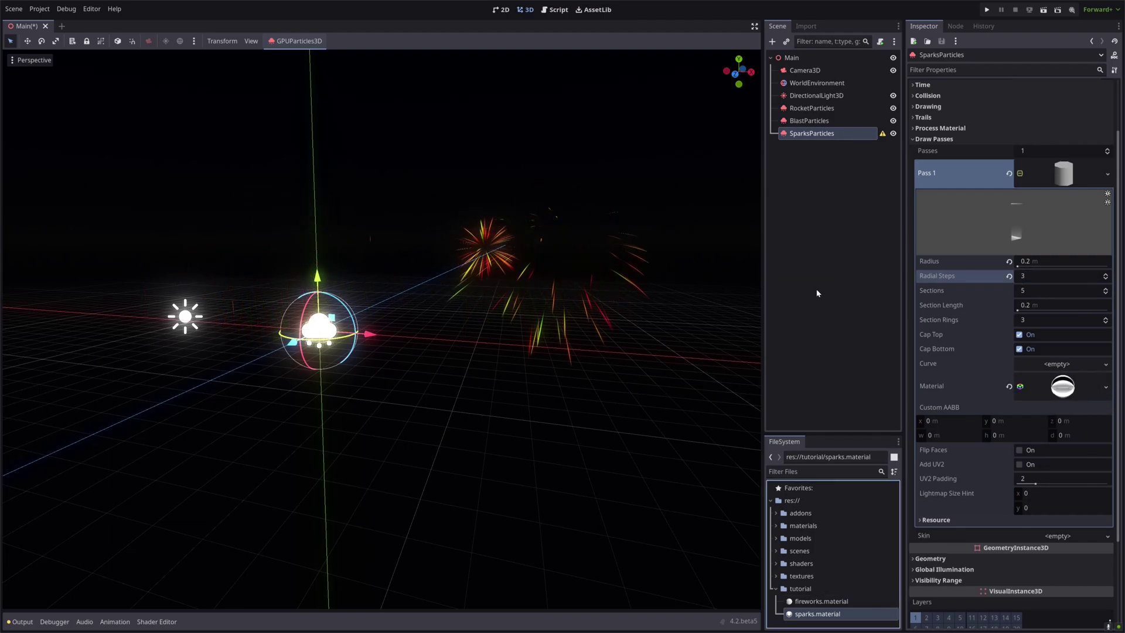
{"action": "scroll", "coordinate": [999, 206], "scroll_direction": "up", "scroll_amount": 3}
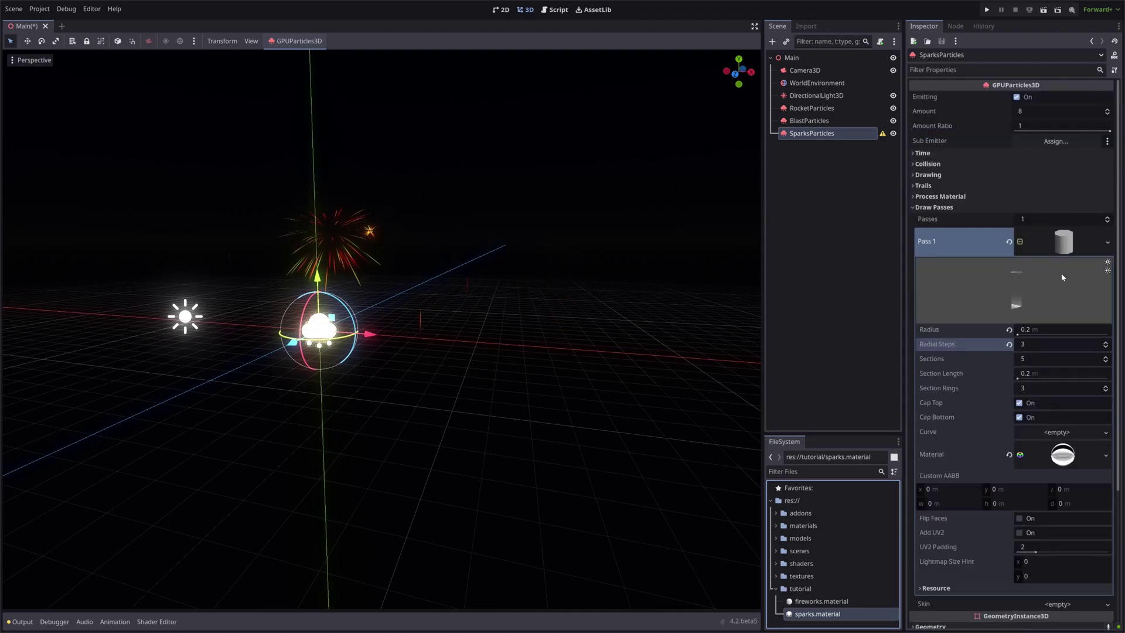
{"action": "left_click", "coordinate": [996, 197]}
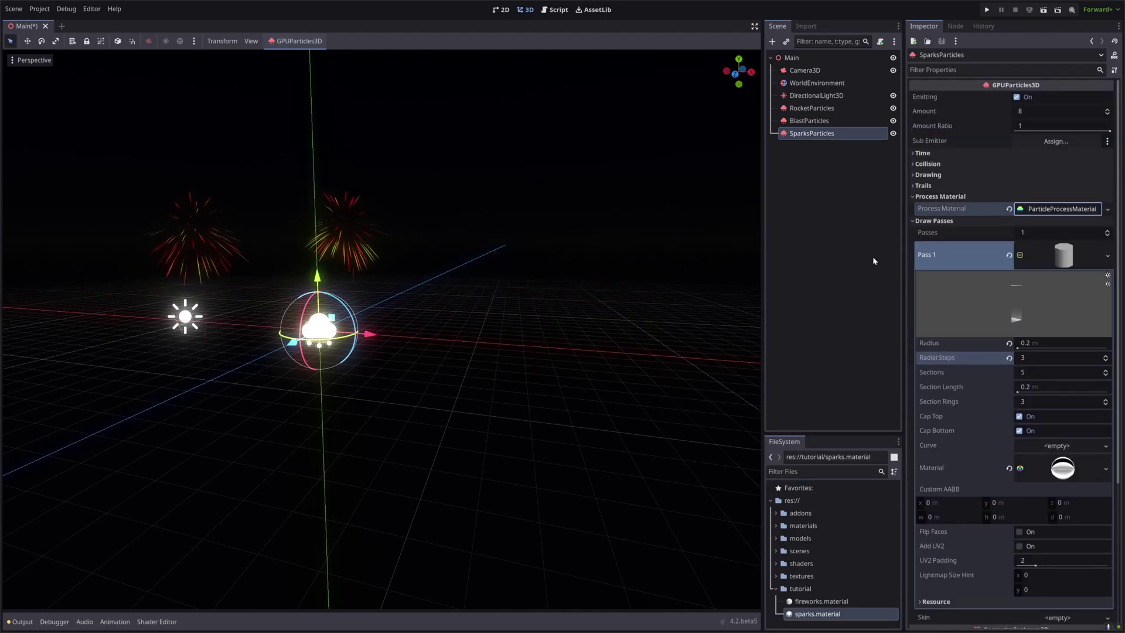
Set the amount of SparksParticles to 1000, with a lifetime of 0.3 s and randomness of 1.
{"action": "left_click", "coordinate": [1042, 111]}
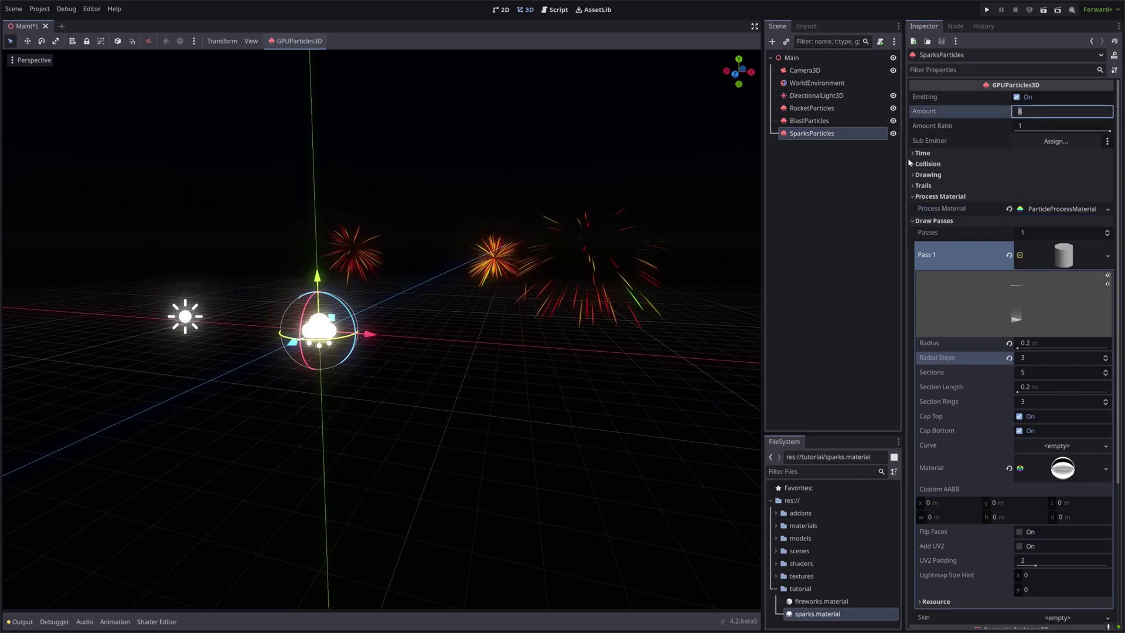
{"action": "type", "text": "1000"}
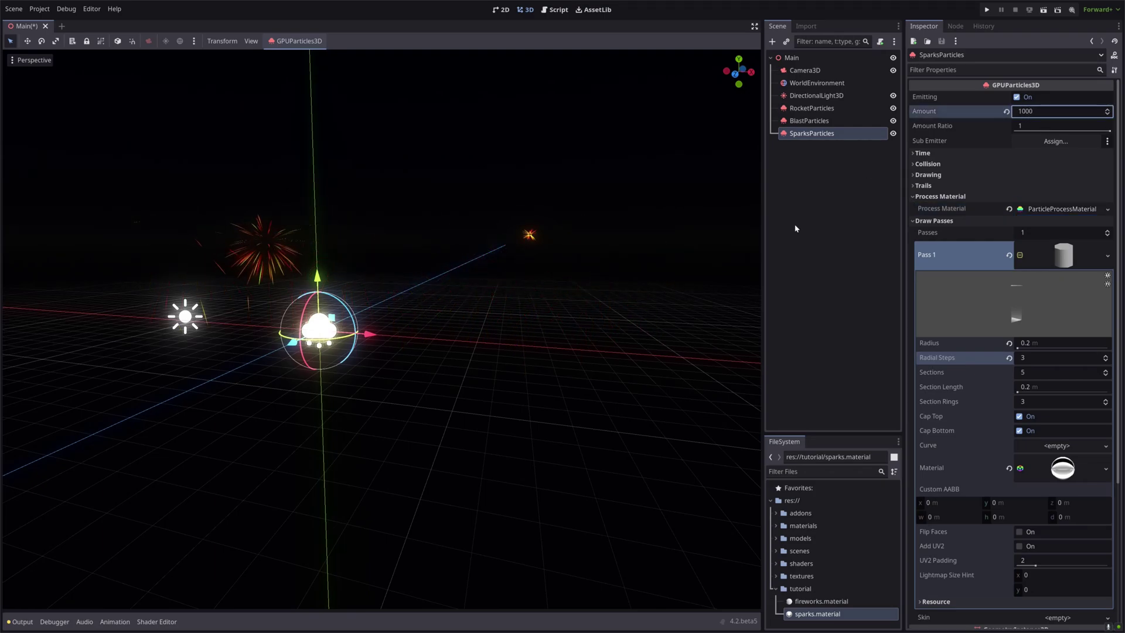
{"action": "key", "text": "Tab"}
{"action": "key", "text": "Return"}
{"action": "key", "text": "Tab"}
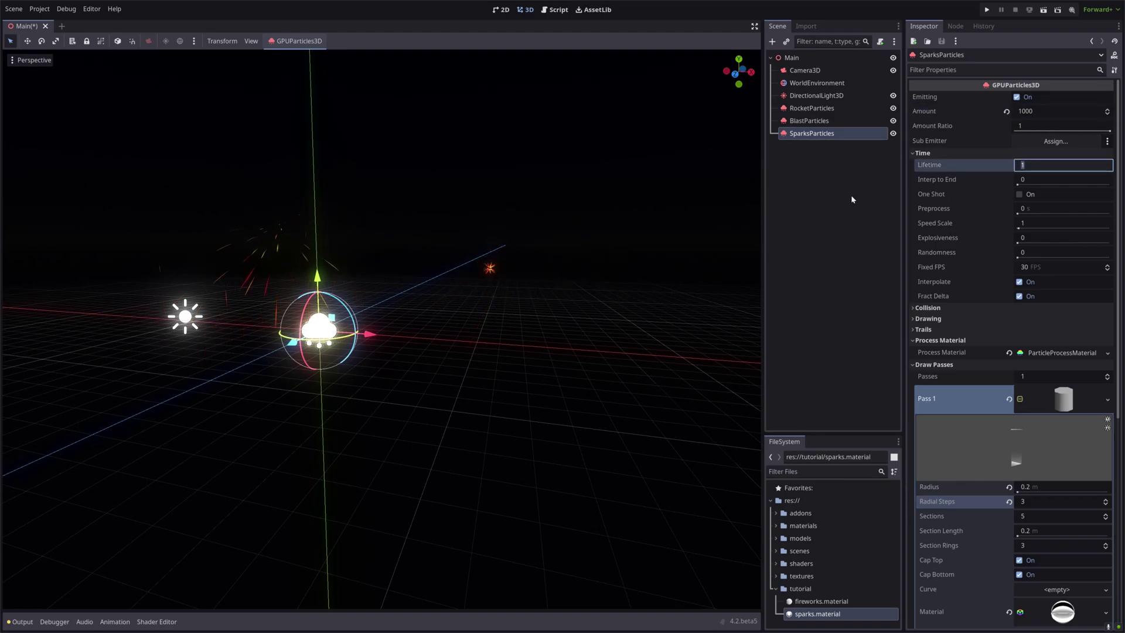
{"action": "type", "text": "0.3"}
{"action": "key", "text": "Return"}
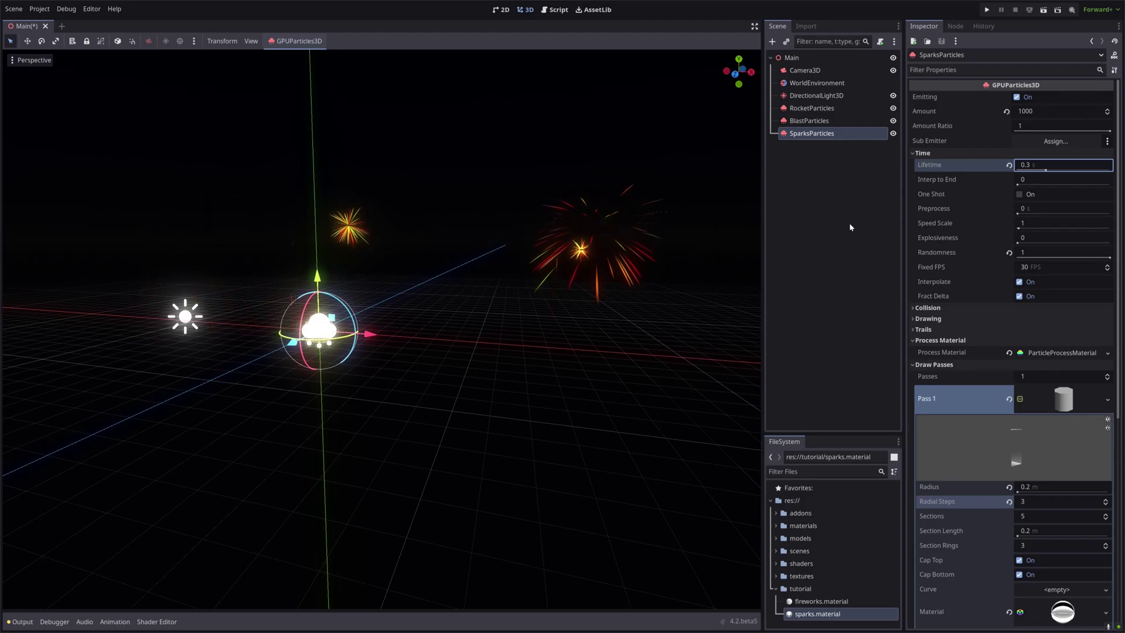
Set the fixed FPS of SparksParticles to 60 and enable its trails.
{"action": "left_click_drag", "start_coordinate": [1032, 268], "coordinate": [1039, 269]}
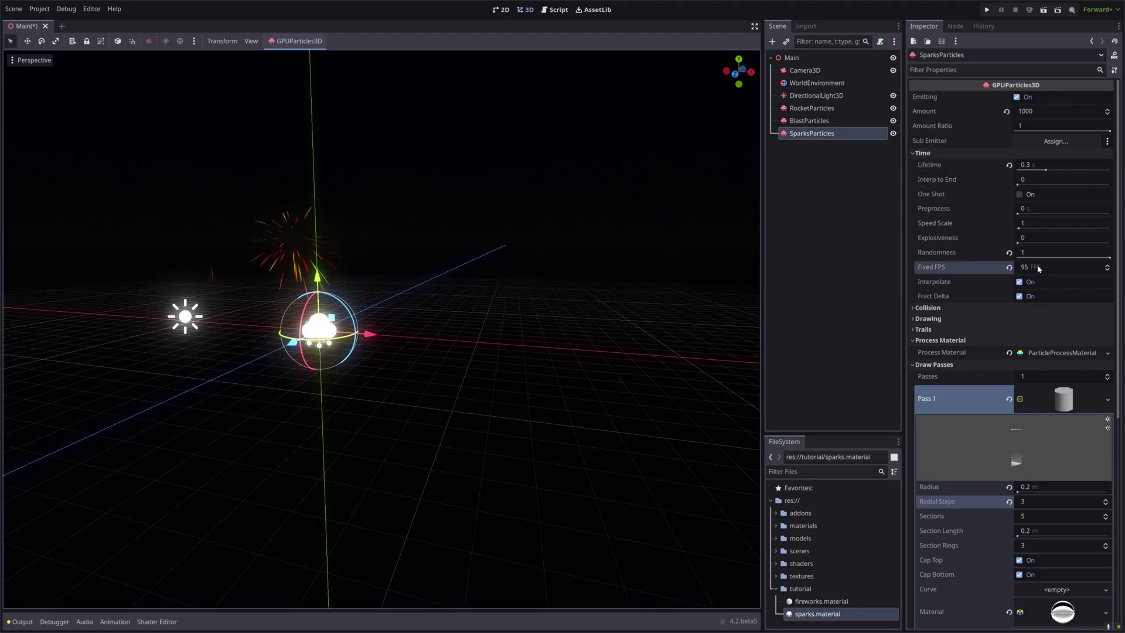
{"action": "key", "text": "Return"}
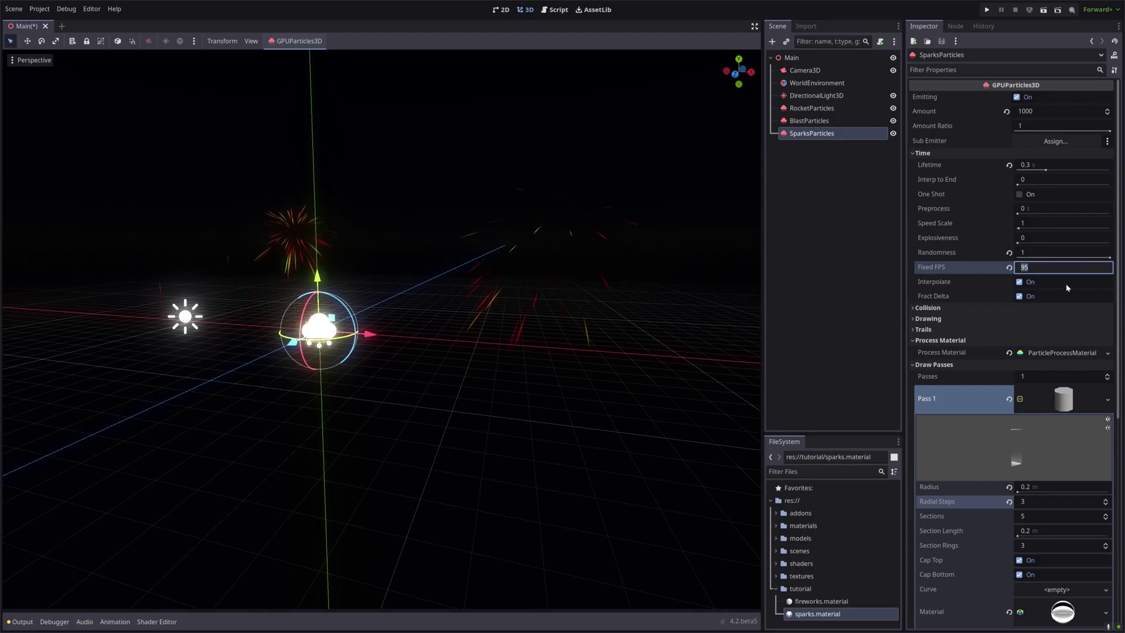
{"action": "type", "text": "60"}
{"action": "key", "text": "Return"}
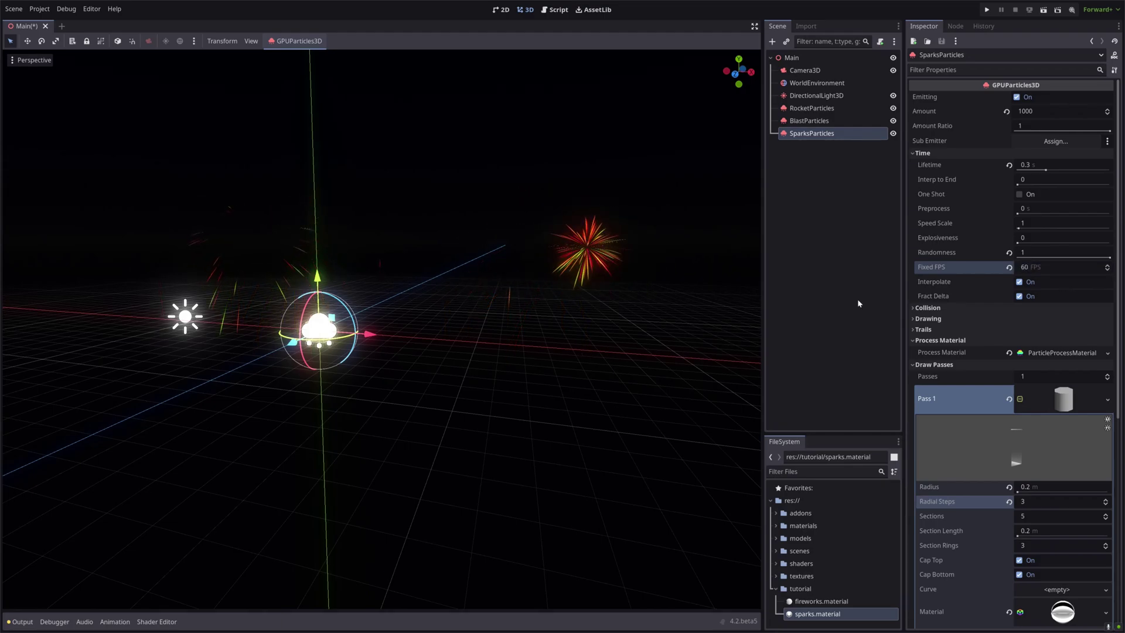
{"action": "left_click", "coordinate": [927, 330]}
{"action": "left_click", "coordinate": [1020, 341]}
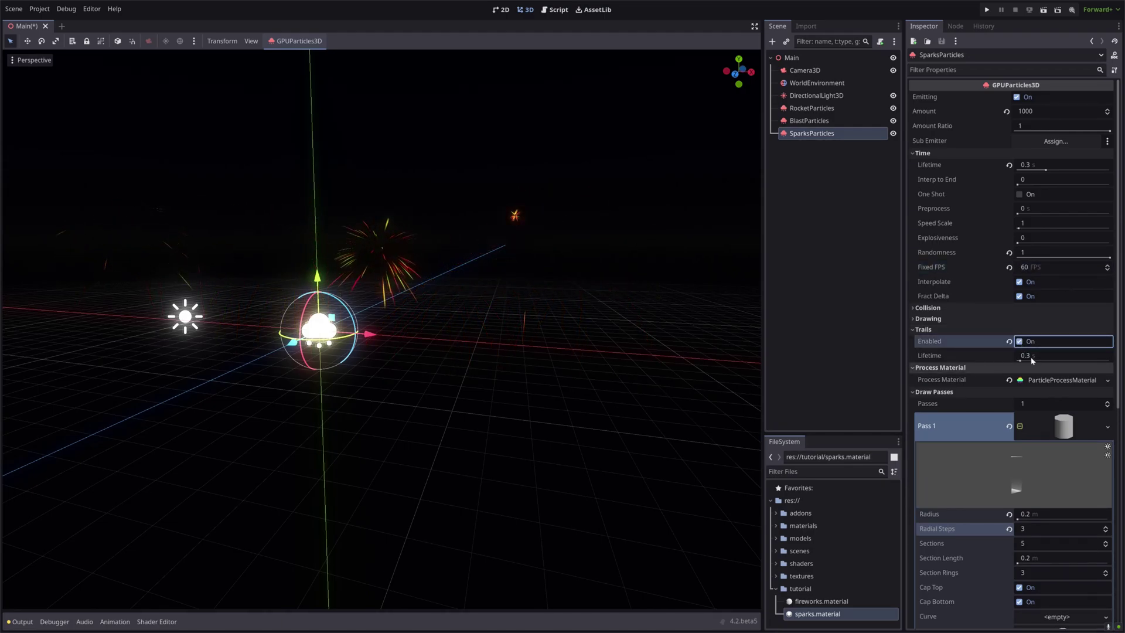
Set the lifetime randomness in the SparksParticles process material to 0.9.
{"action": "left_click", "coordinate": [1061, 380]}
{"action": "scroll", "coordinate": [1028, 325], "scroll_direction": "down", "scroll_amount": 5}
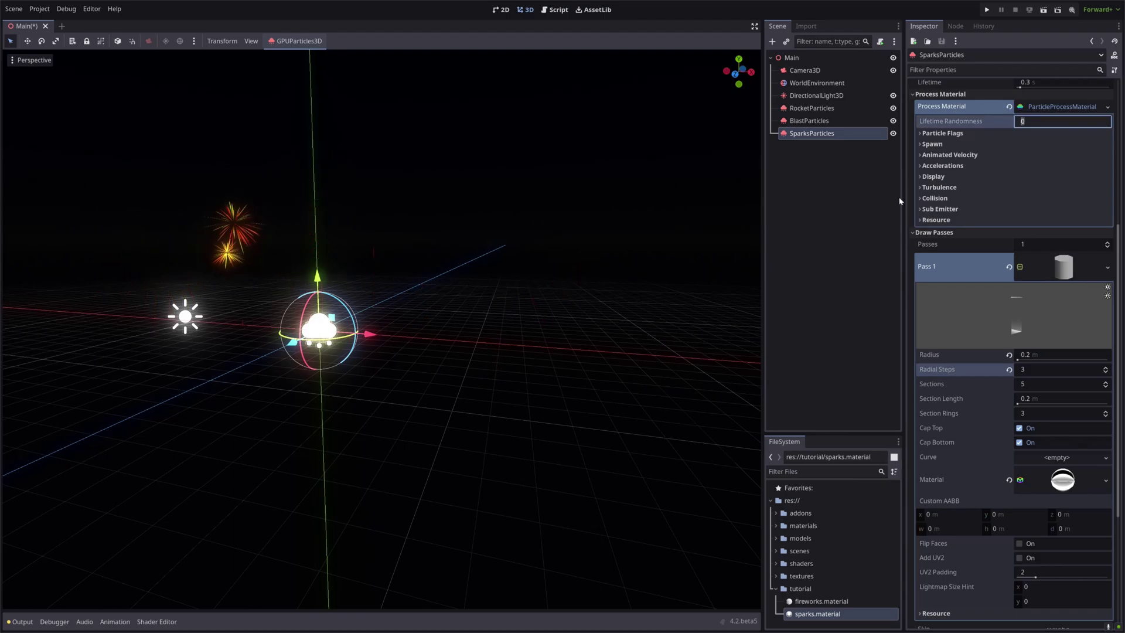
{"action": "type", "text": "0.9"}
{"action": "key", "text": "Return"}
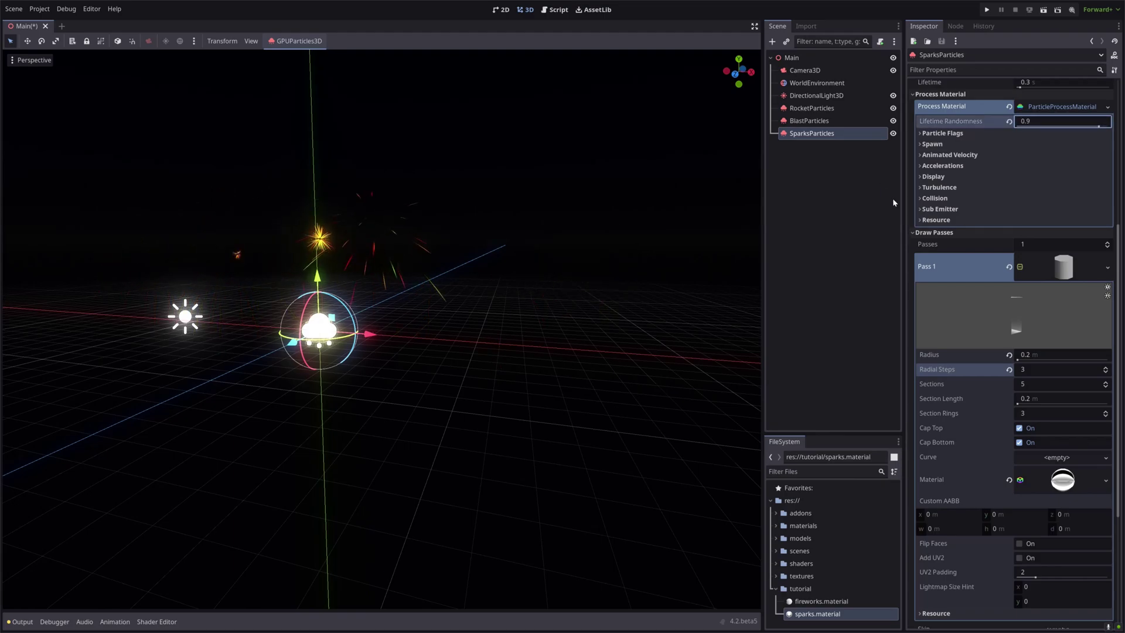
Set the spawn velocity direction of SparksParticles to 0, -1, 0 with a spread of 90.
{"action": "left_click", "coordinate": [960, 144]}
{"action": "left_click", "coordinate": [957, 179]}
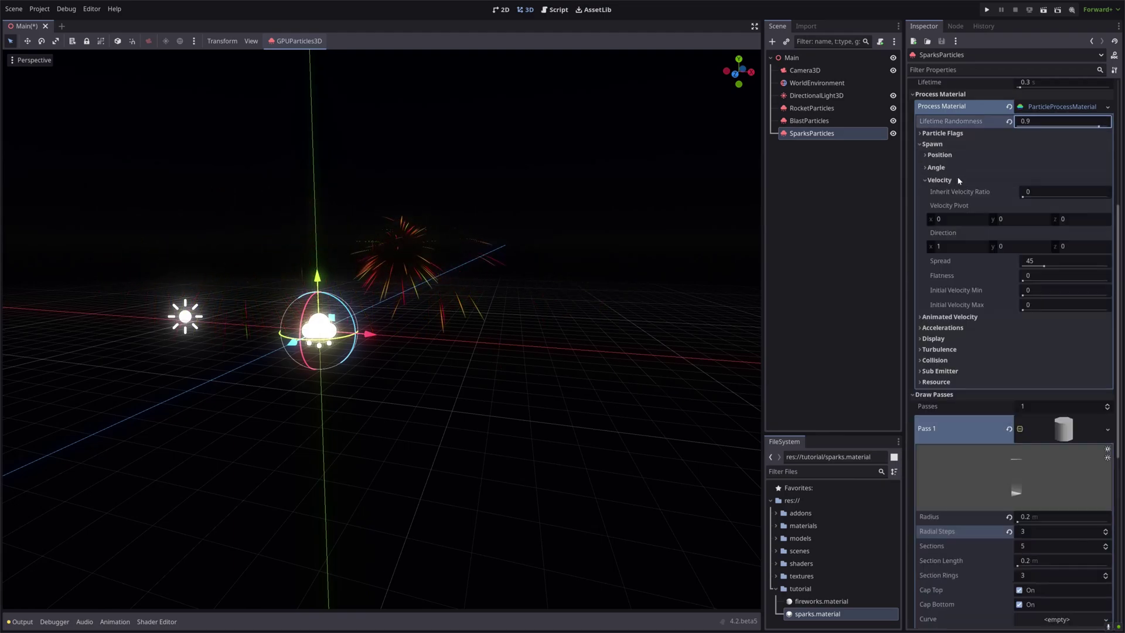
{"action": "left_click", "coordinate": [959, 245]}
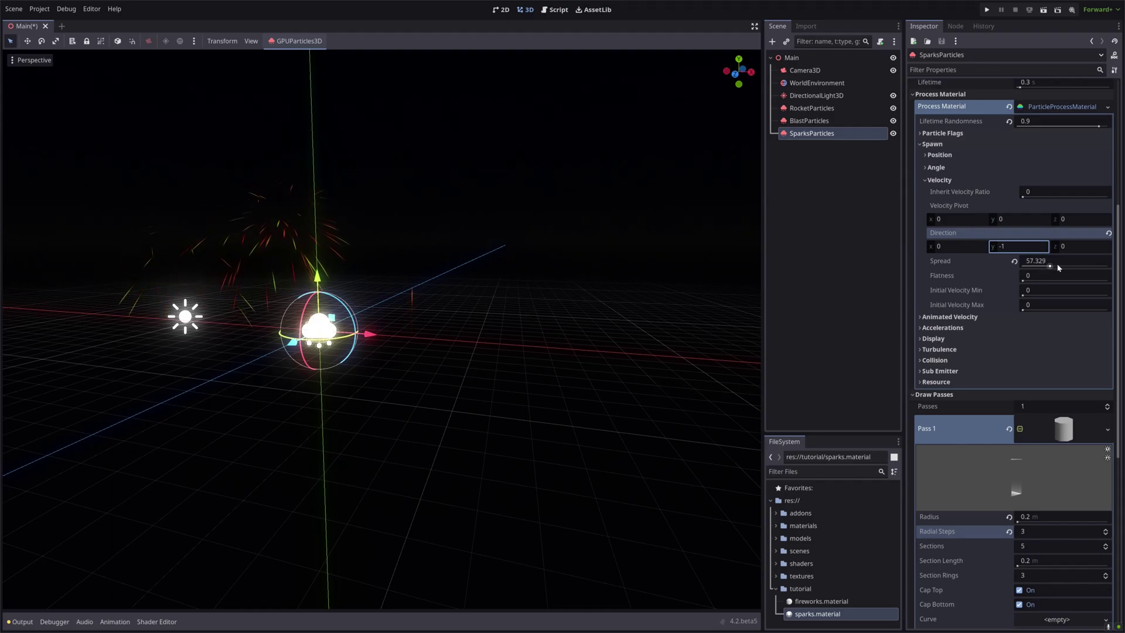
{"action": "left_click_drag", "start_coordinate": [1058, 268], "coordinate": [1053, 264]}
{"action": "type", "text": "9"}
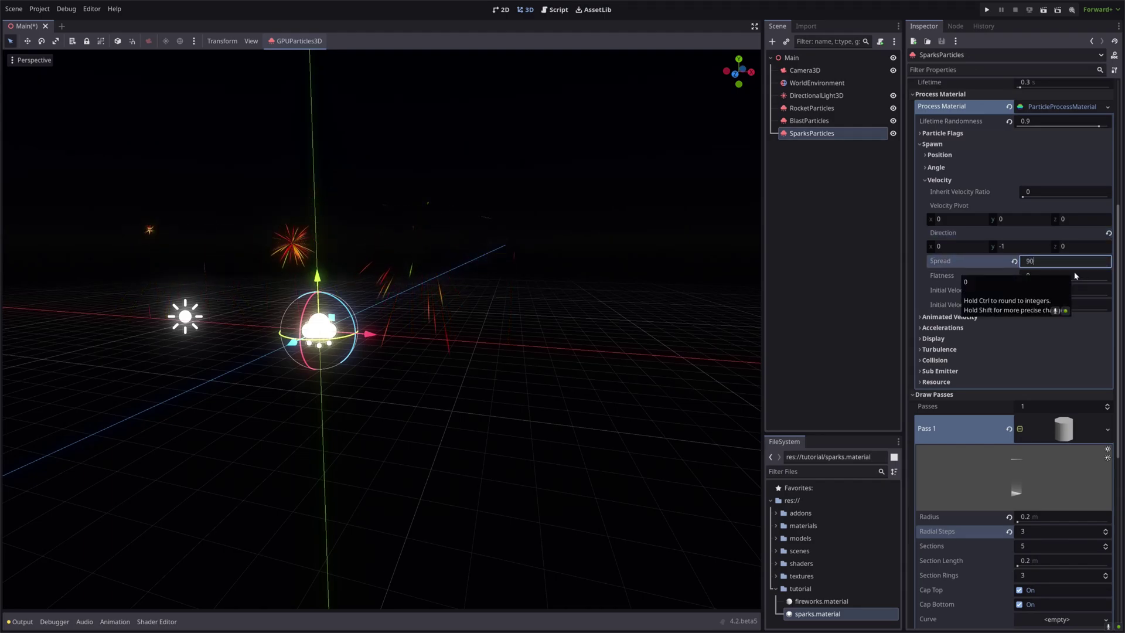
{"action": "type", "text": "0"}
{"action": "key", "text": "Return"}
Set the initial velocity of SparksParticles to a minimum of -20 and a maximum of 20.
{"action": "left_click", "coordinate": [1035, 292]}
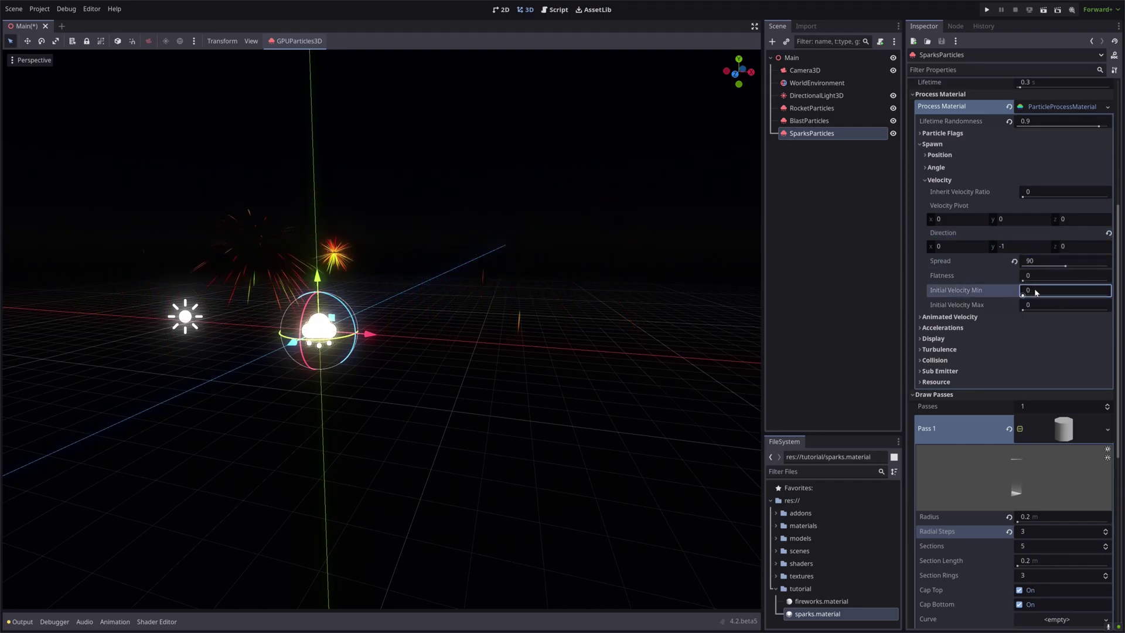
{"action": "type", "text": "-20"}
{"action": "key", "text": "Tab"}
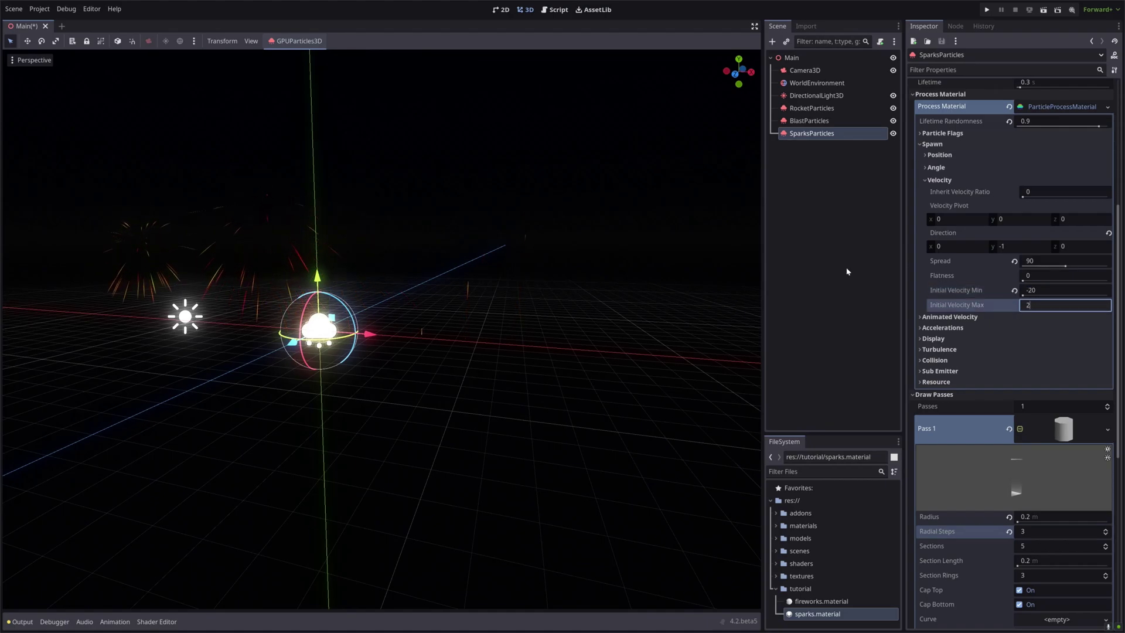
{"action": "type", "text": "20"}
{"action": "key", "text": "Return"}
Set the minimum display scale of SparksParticles to 0.5.
{"action": "left_click", "coordinate": [935, 339]}
{"action": "scroll", "coordinate": [945, 328], "scroll_direction": "down", "scroll_amount": 2}
{"action": "left_click", "coordinate": [940, 282]}
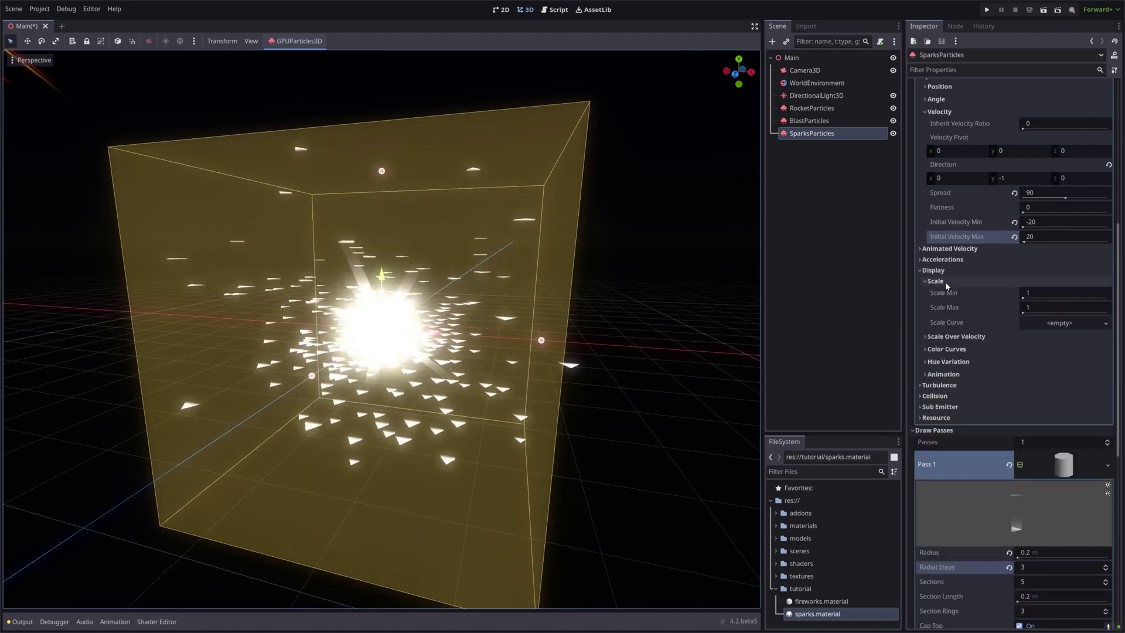
{"action": "left_click", "coordinate": [1043, 291]}
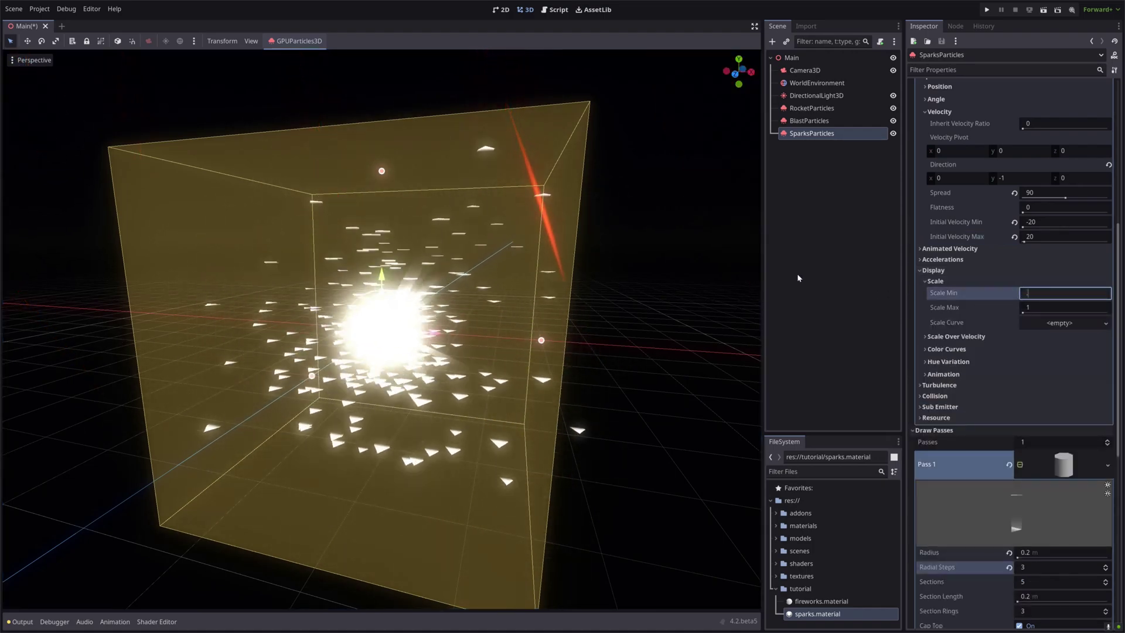
{"action": "type", "text": "0.5"}
{"action": "key", "text": "Return"}
Add a gradient texture as the SparksParticles color ramp, reverse it so it starts white, and adjust its end color.
{"action": "left_click", "coordinate": [950, 349]}
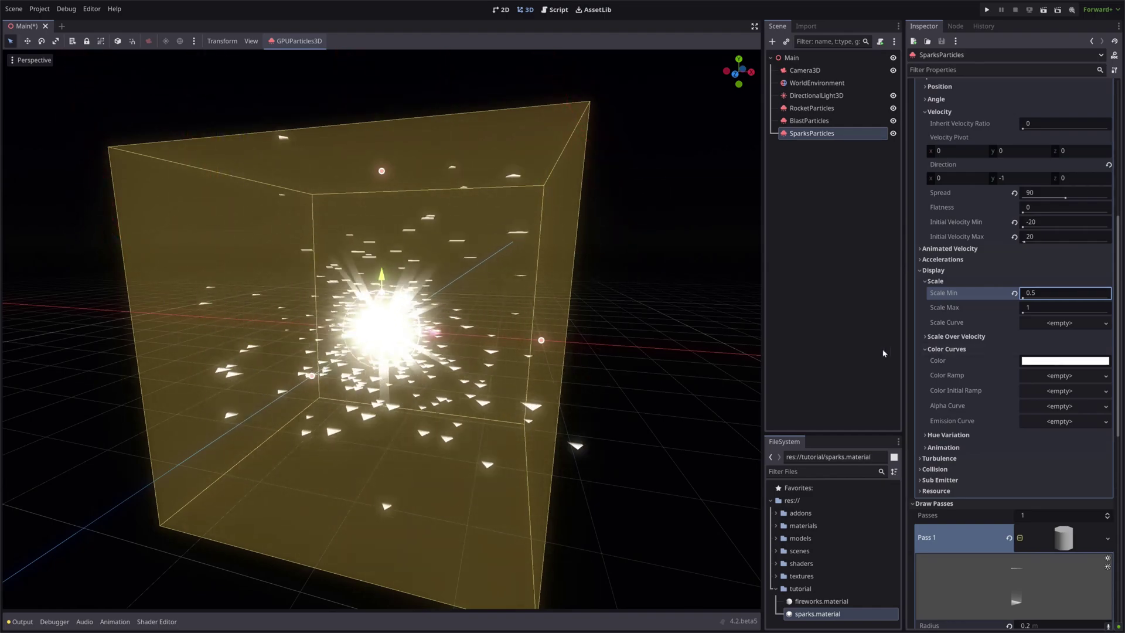
{"action": "left_click", "coordinate": [1074, 376]}
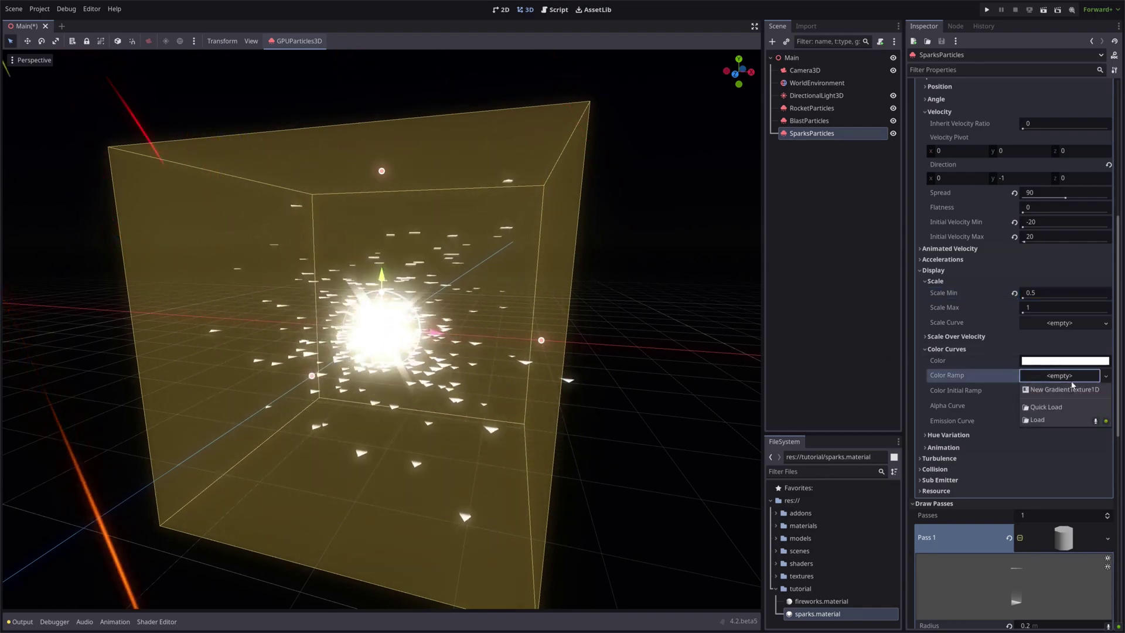
{"action": "left_click", "coordinate": [1053, 384]}
{"action": "left_click", "coordinate": [1061, 374]}
{"action": "left_click", "coordinate": [937, 393]}
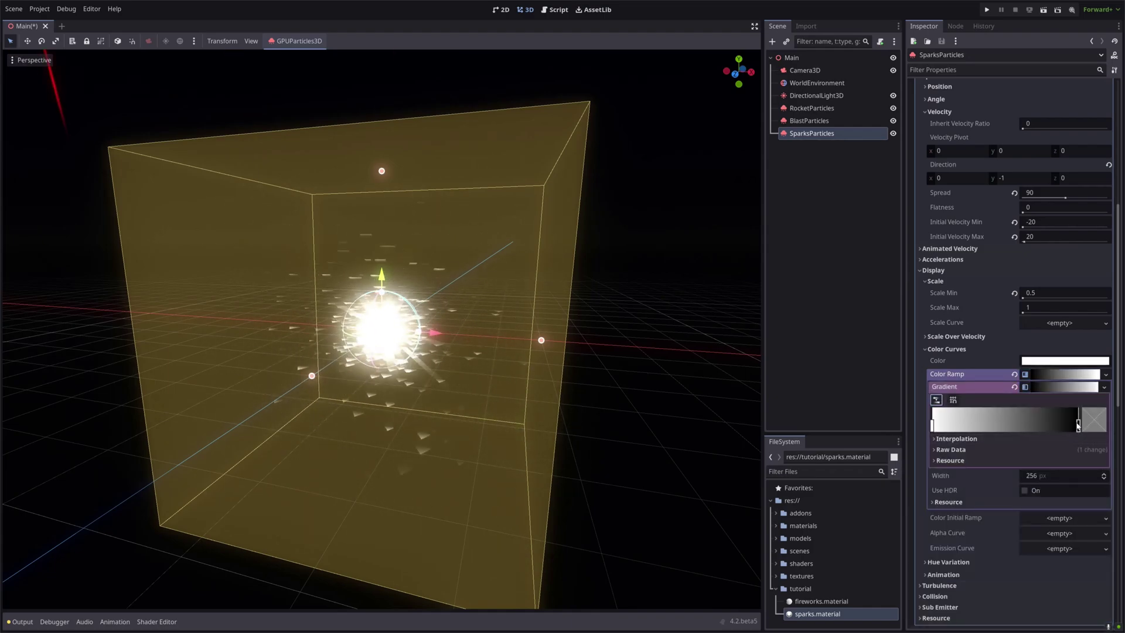
{"action": "double_click", "coordinate": [1078, 423]}
{"action": "left_click_drag", "start_coordinate": [973, 242], "coordinate": [947, 255]}
{"action": "left_click", "coordinate": [880, 333]}
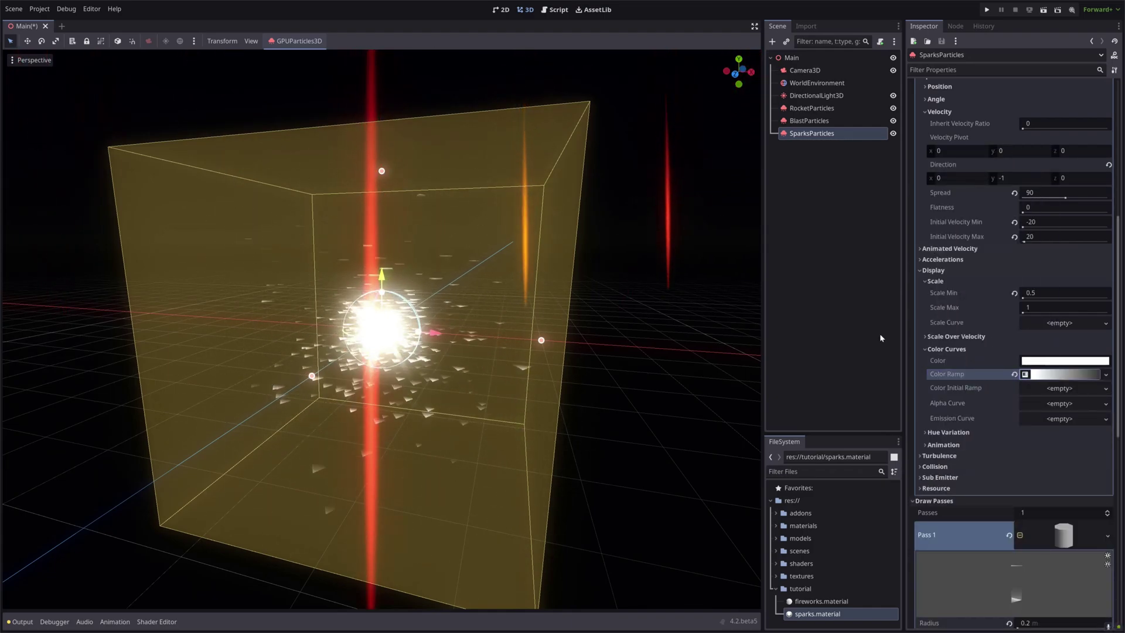
Give SparksParticles a color initial ramp with a gradient running from red (ff0000) to orange.
{"action": "left_click", "coordinate": [1057, 389]}
{"action": "left_click", "coordinate": [1055, 404]}
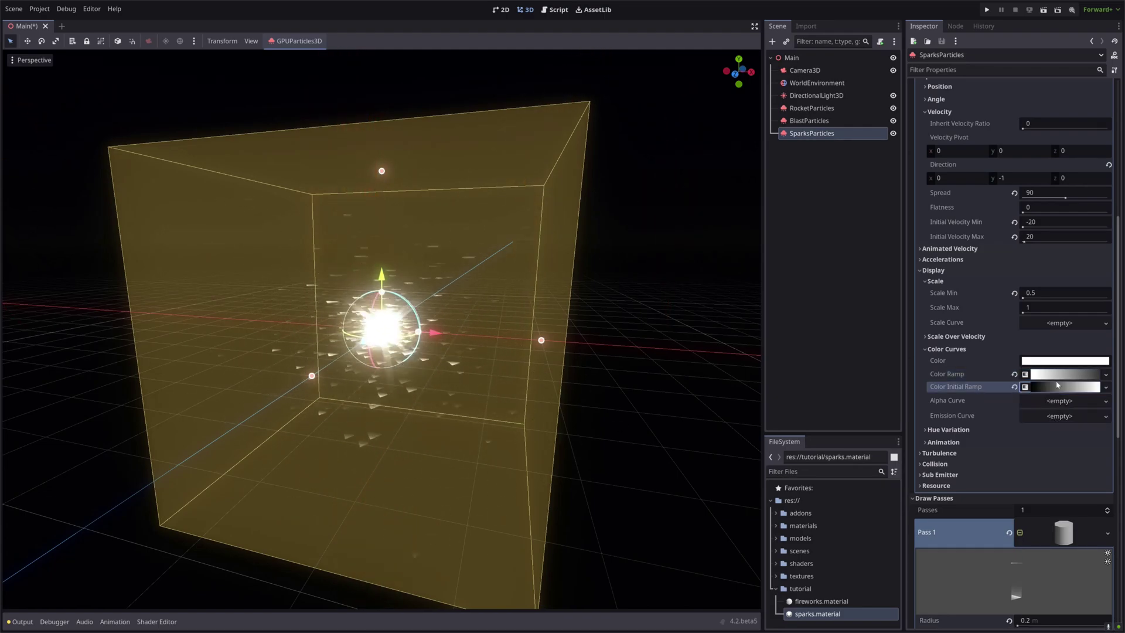
{"action": "double_click", "coordinate": [1079, 437]}
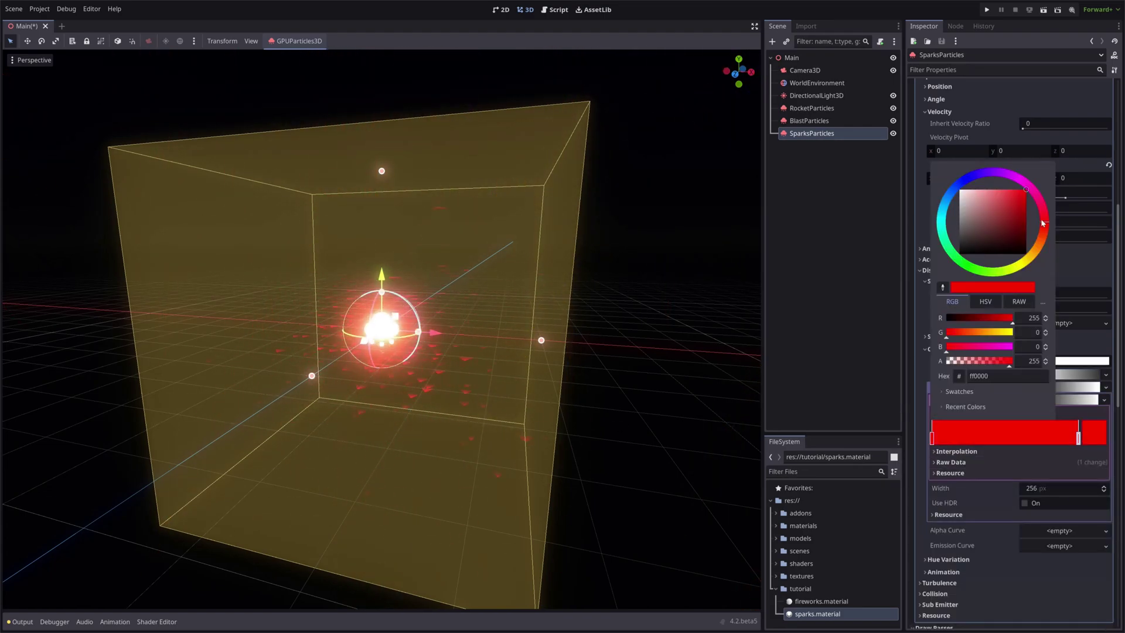
{"action": "left_click_drag", "start_coordinate": [1044, 223], "coordinate": [1041, 238]}
{"action": "left_click", "coordinate": [879, 396]}
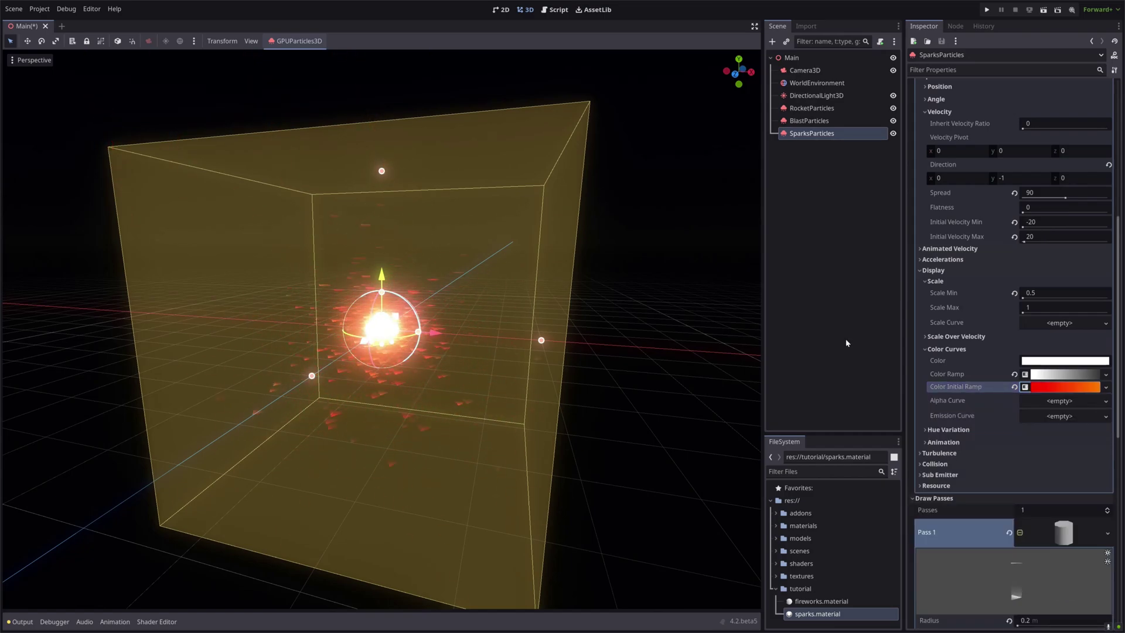
Assign SparksParticles as the sub emitter of BlastParticles, in Constant mode with a frequency of 20 Hz.
{"action": "left_click", "coordinate": [846, 123]}
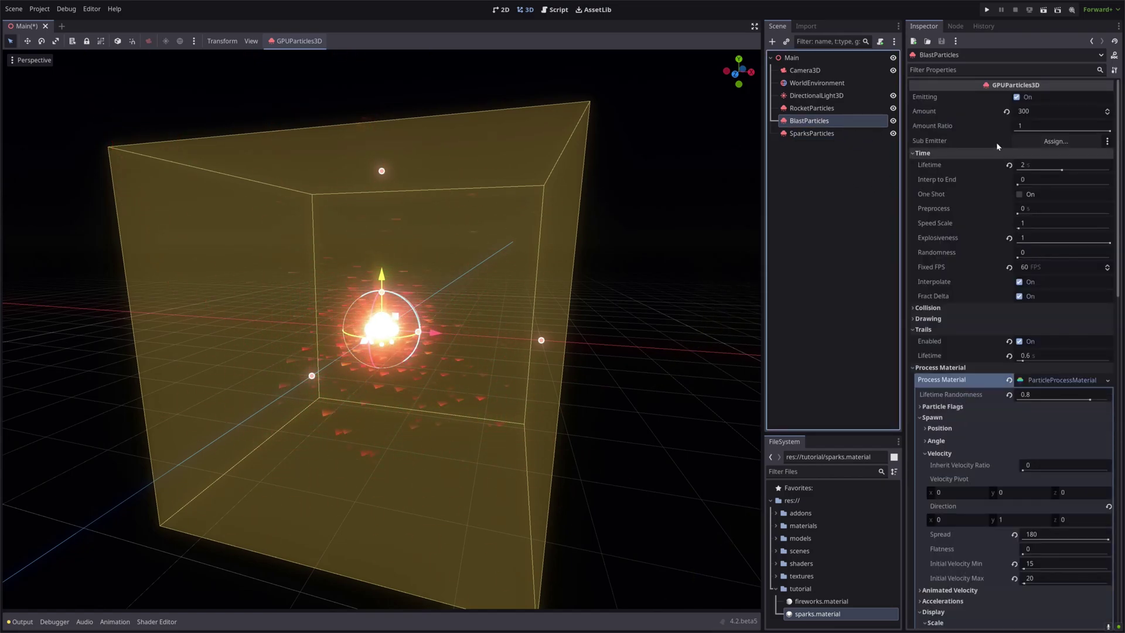
{"action": "left_click_drag", "start_coordinate": [813, 135], "coordinate": [1066, 149]}
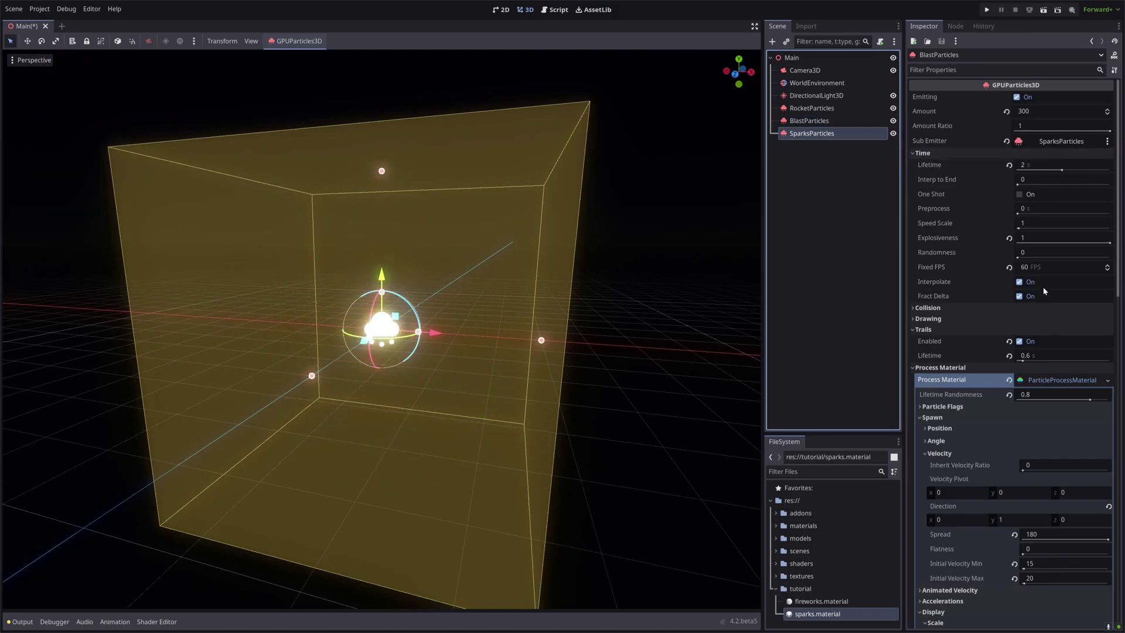
{"action": "scroll", "coordinate": [1036, 280], "scroll_direction": "down", "scroll_amount": 5}
{"action": "scroll", "coordinate": [948, 213], "scroll_direction": "down", "scroll_amount": 5}
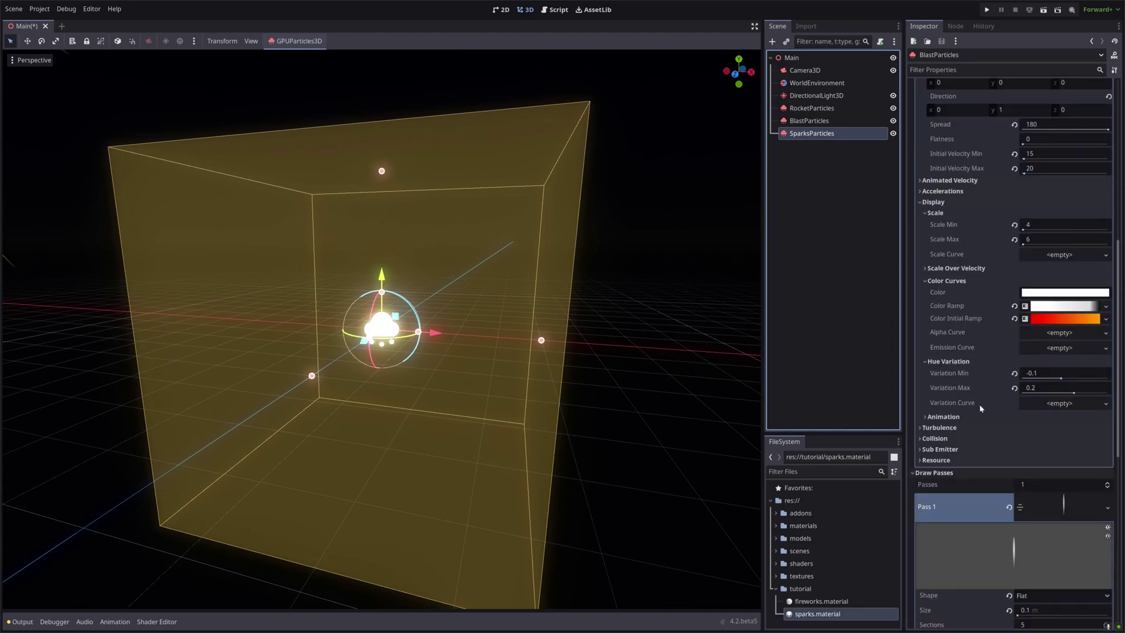
{"action": "left_click", "coordinate": [940, 448]}
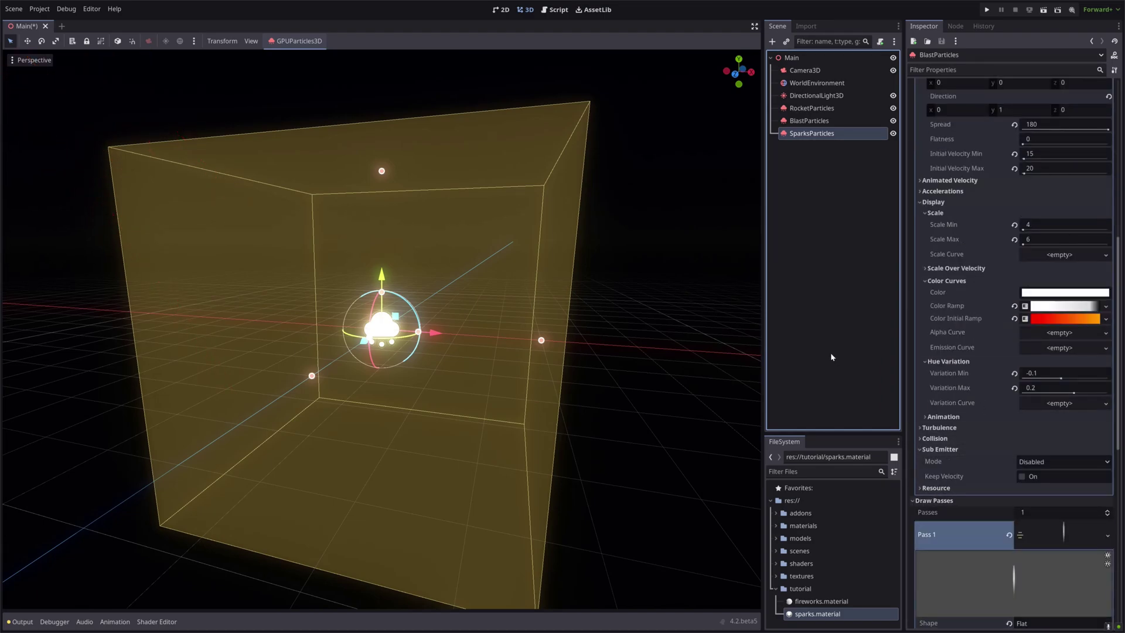
{"action": "left_click", "coordinate": [1062, 462]}
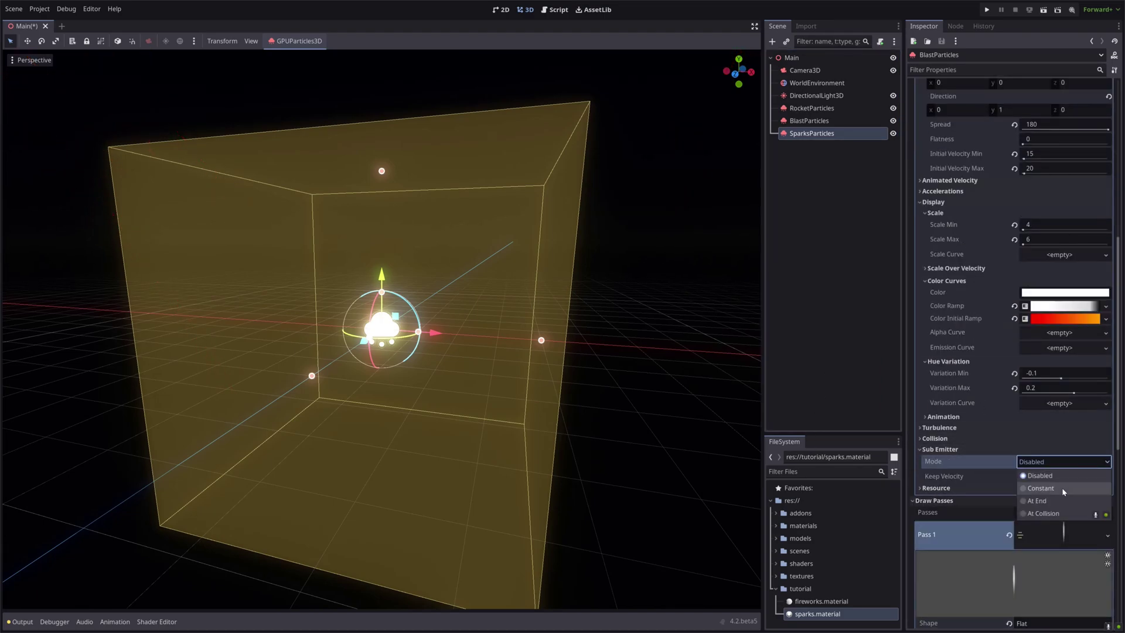
{"action": "left_click", "coordinate": [1063, 489]}
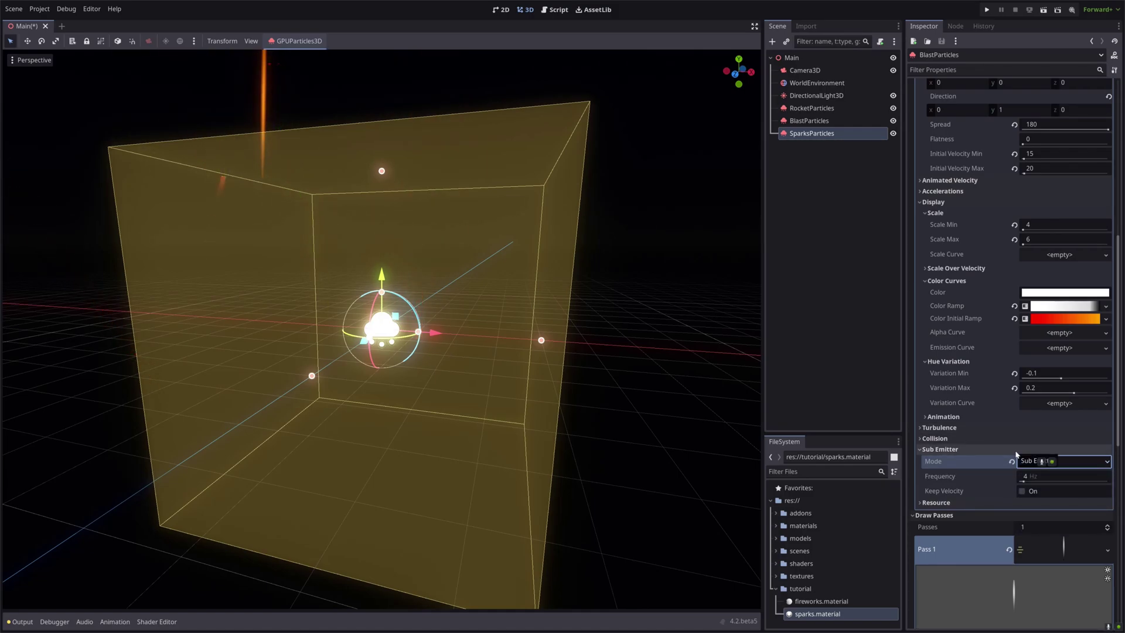
{"action": "left_click", "coordinate": [1059, 478]}
{"action": "key", "text": "Return"}
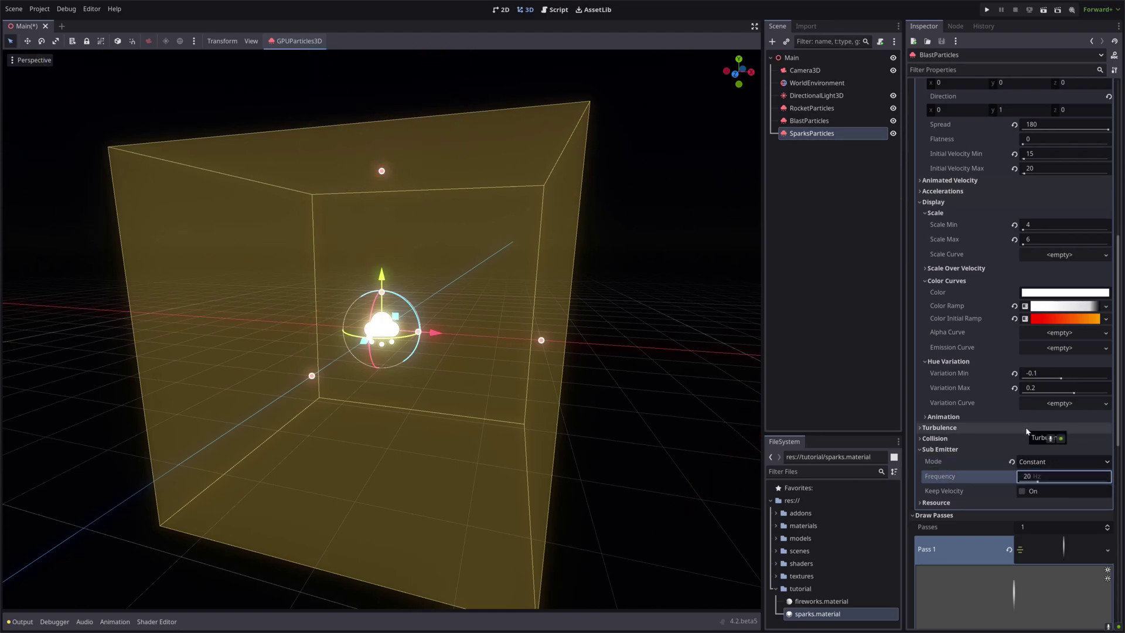